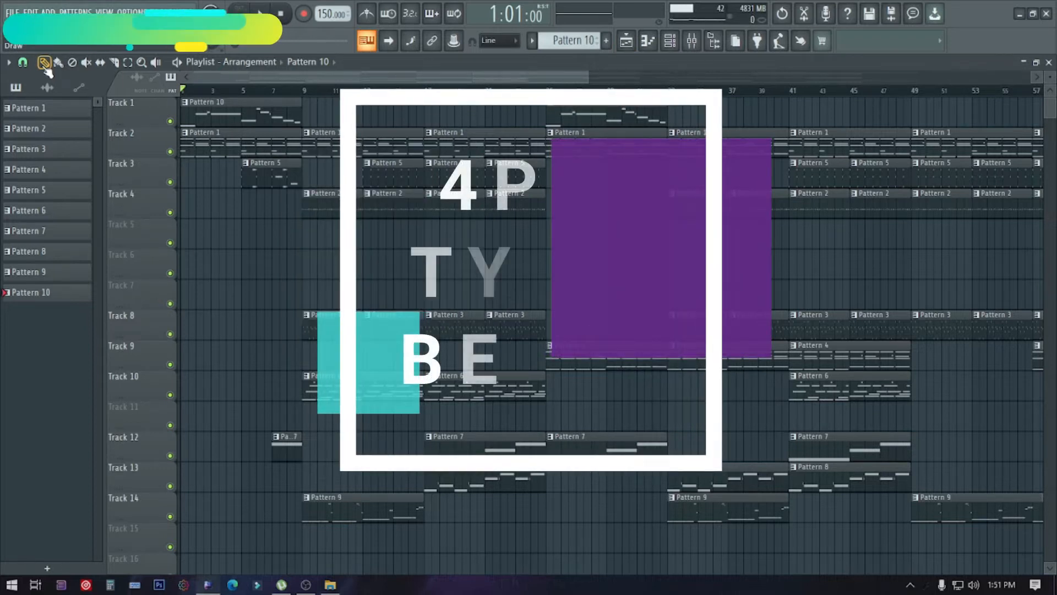
- Play the full playlist arrangement from the start and stop playback
click(263, 13)
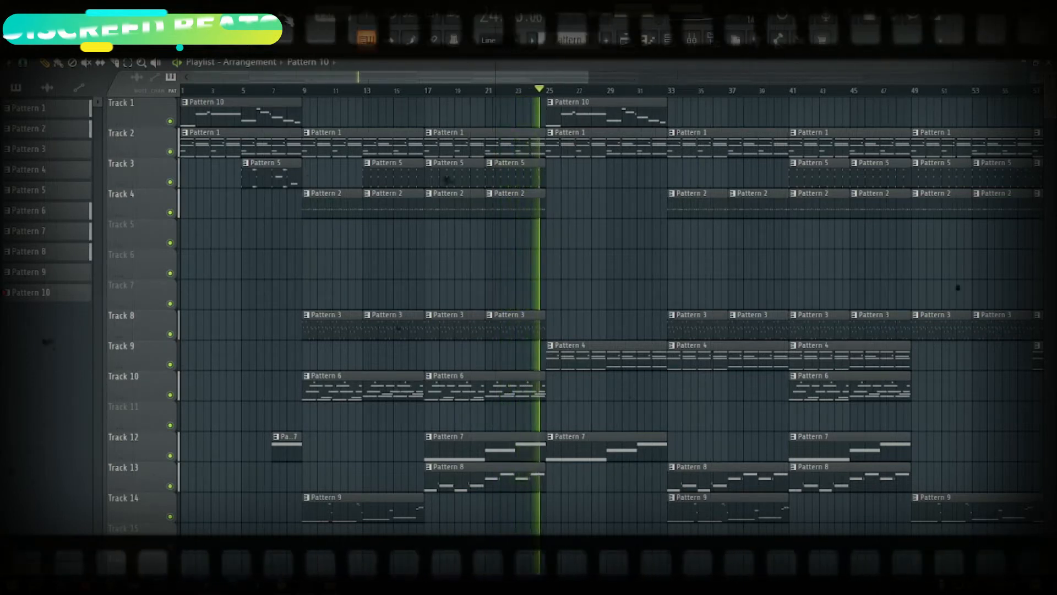
click(282, 15)
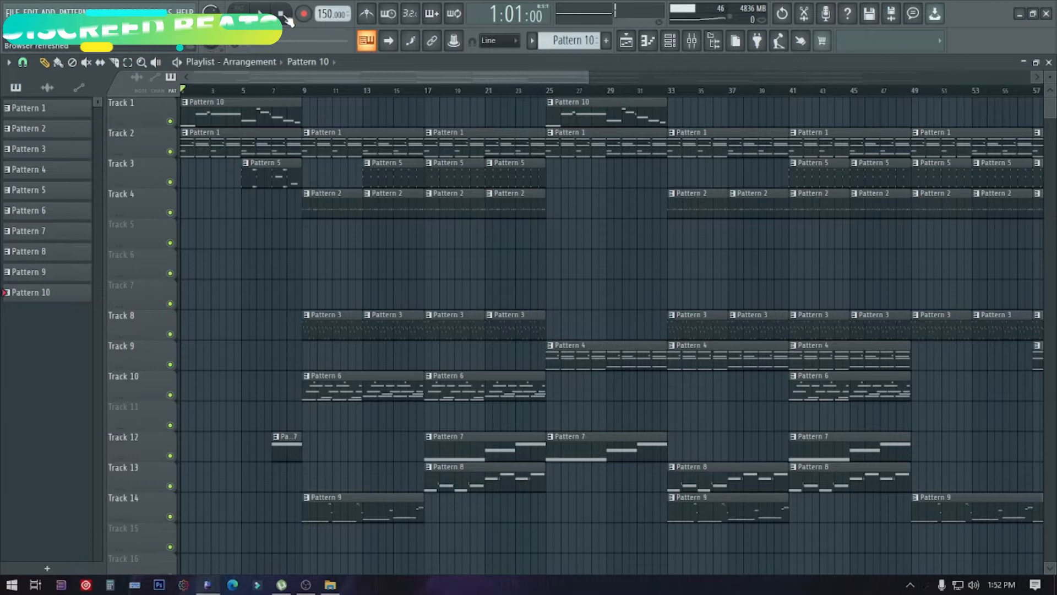
- Select Pattern 1 in the playlist and open its Analog Lab V #2 notes in the piano roll
click(254, 136)
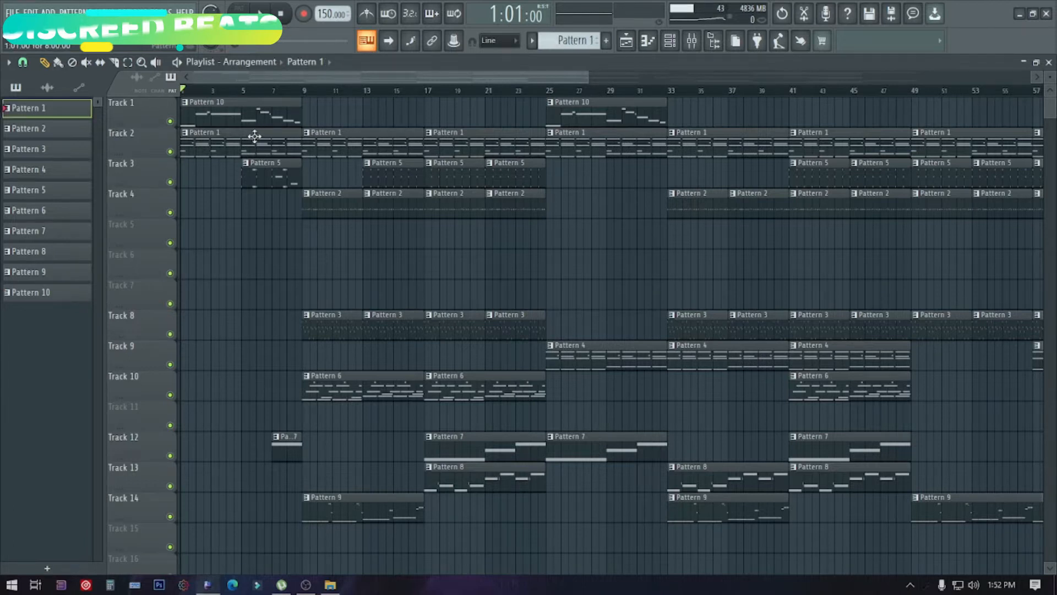
click(1049, 63)
click(667, 47)
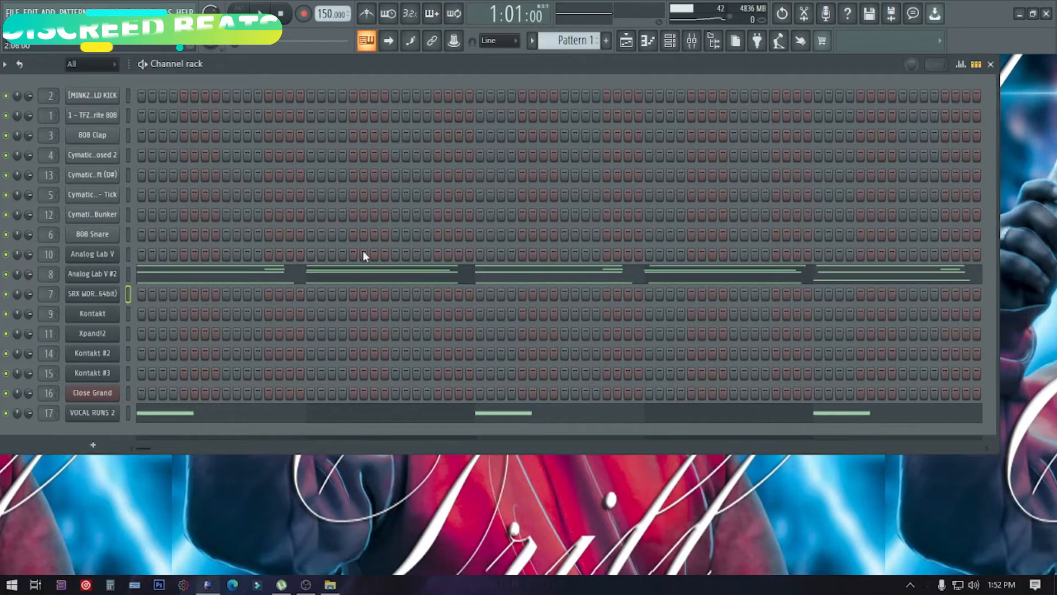
click(303, 275)
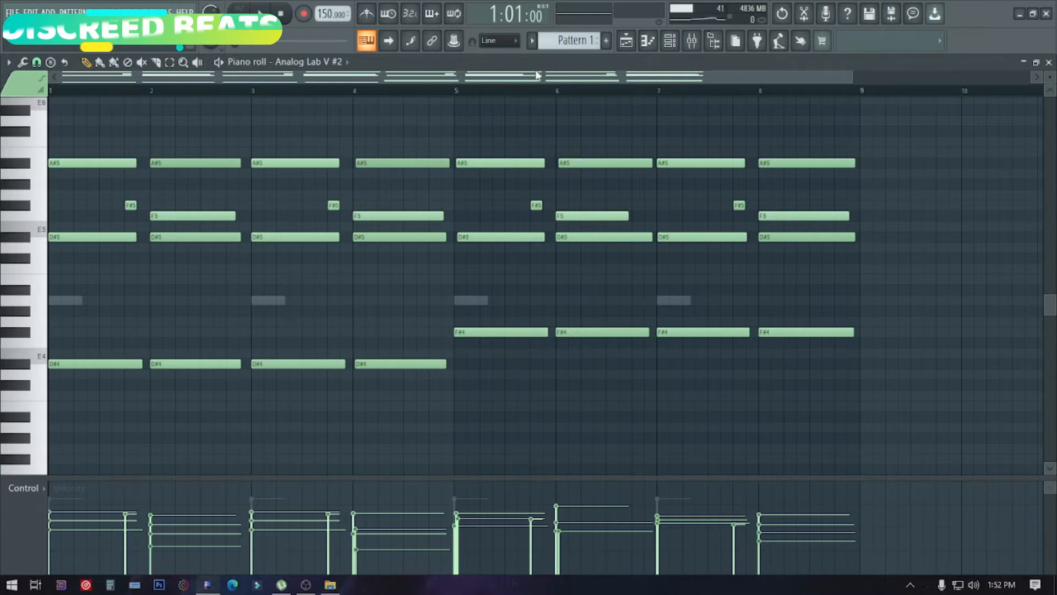
- Play back the Pattern 1 chords of Analog Lab V #2 and stop playback
key(space)
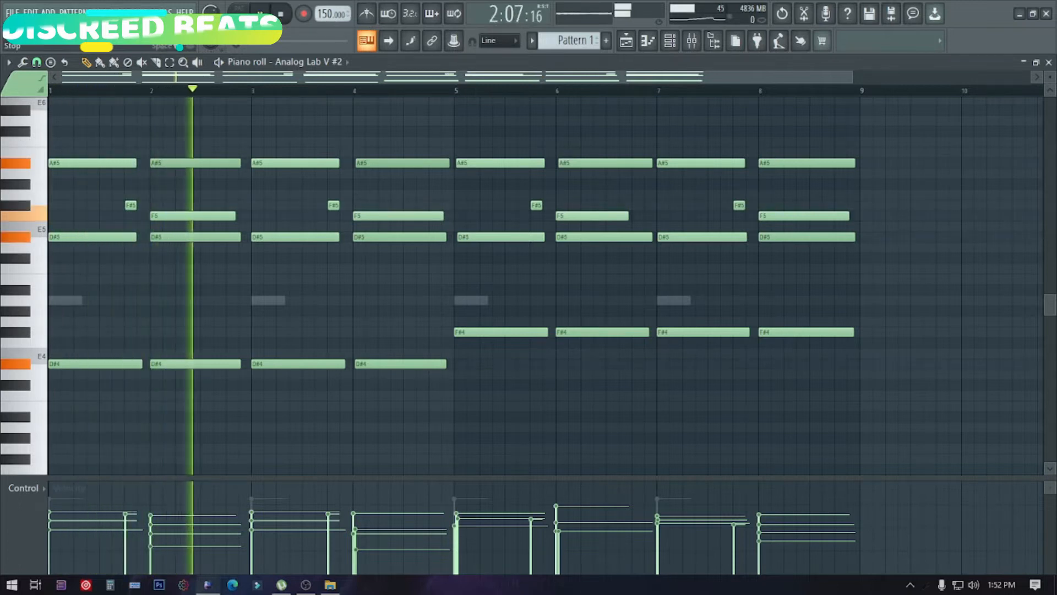
key(space)
key(space)
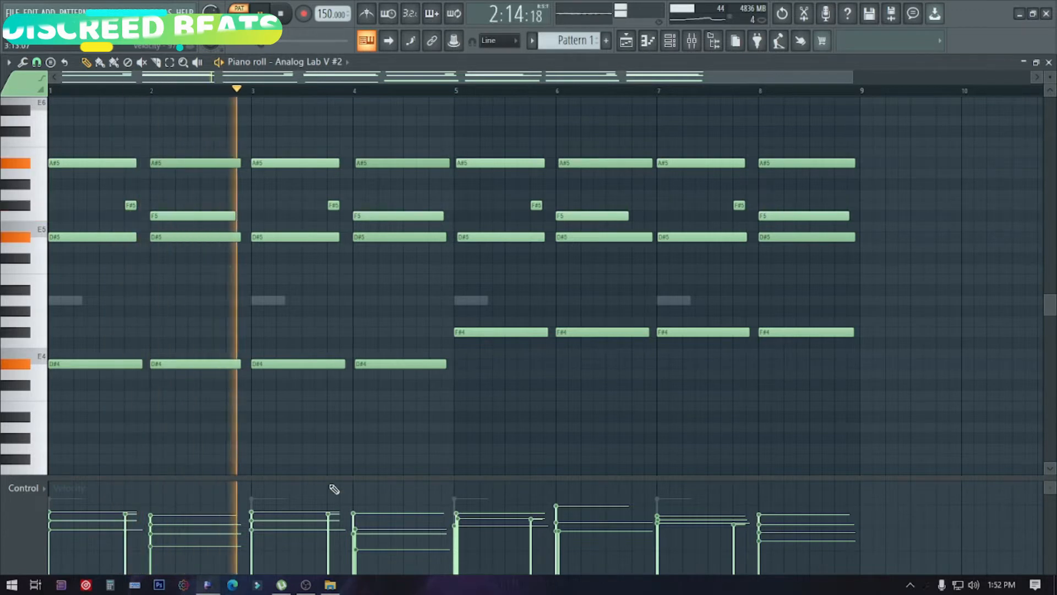
click(305, 585)
click(304, 585)
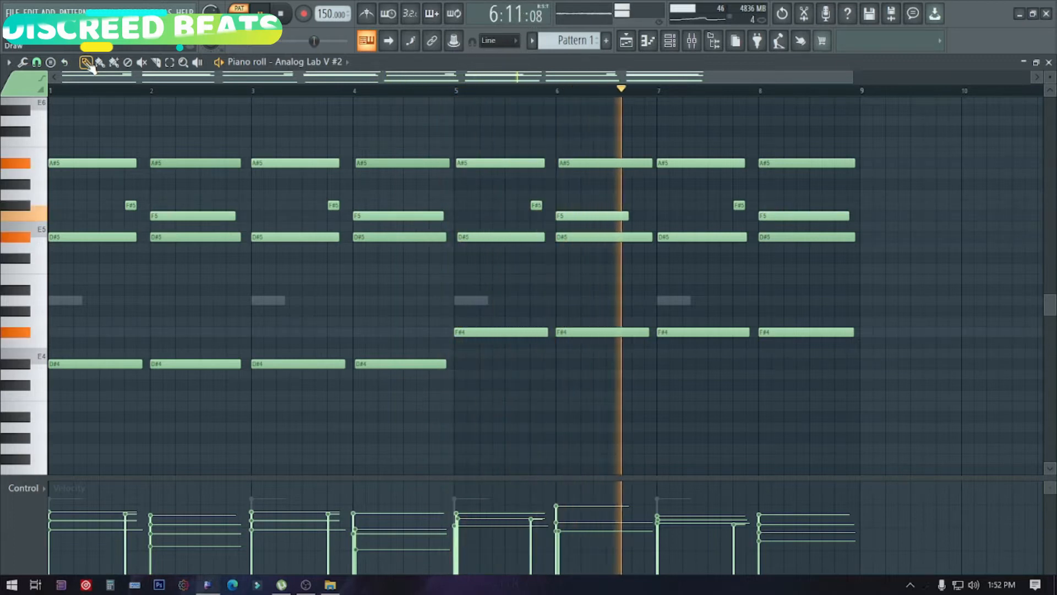
click(288, 21)
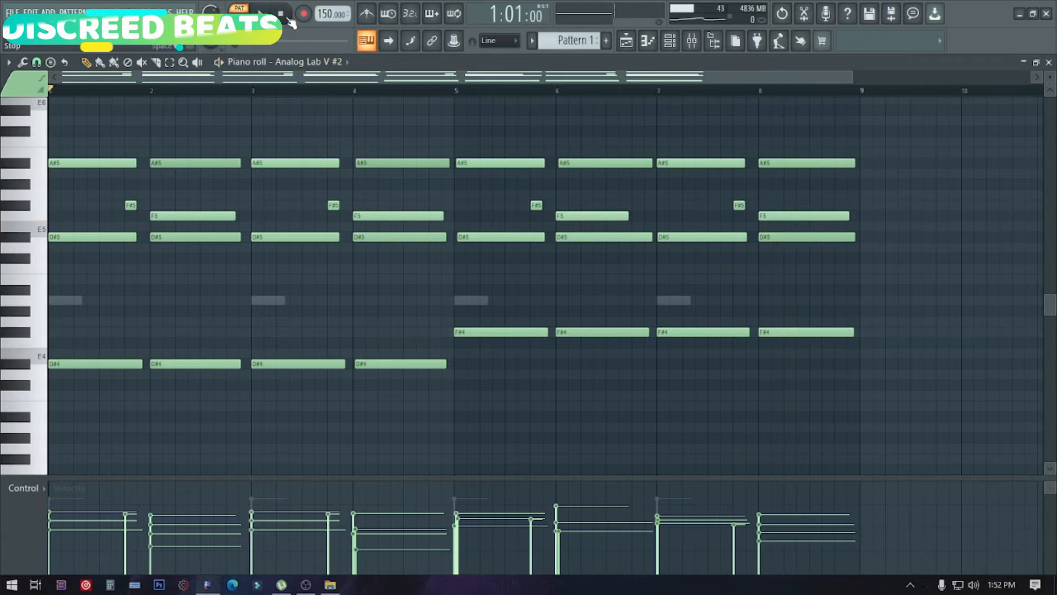
- Inspect the Fruity parametric EQ 2 curve on the Analog Lab V #2 mixer track and close the mixer
click(1049, 63)
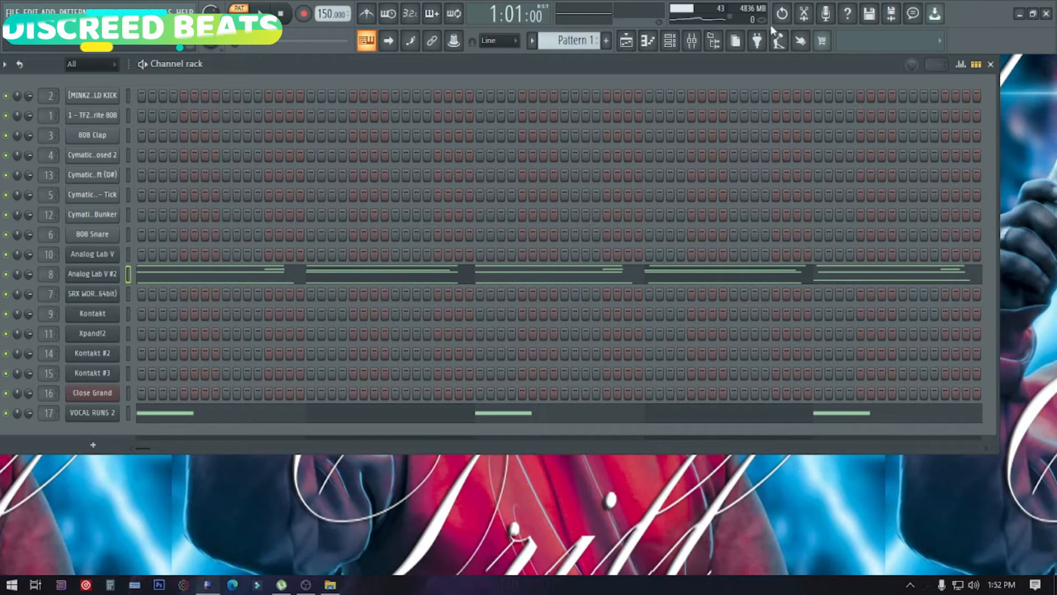
click(691, 40)
click(286, 155)
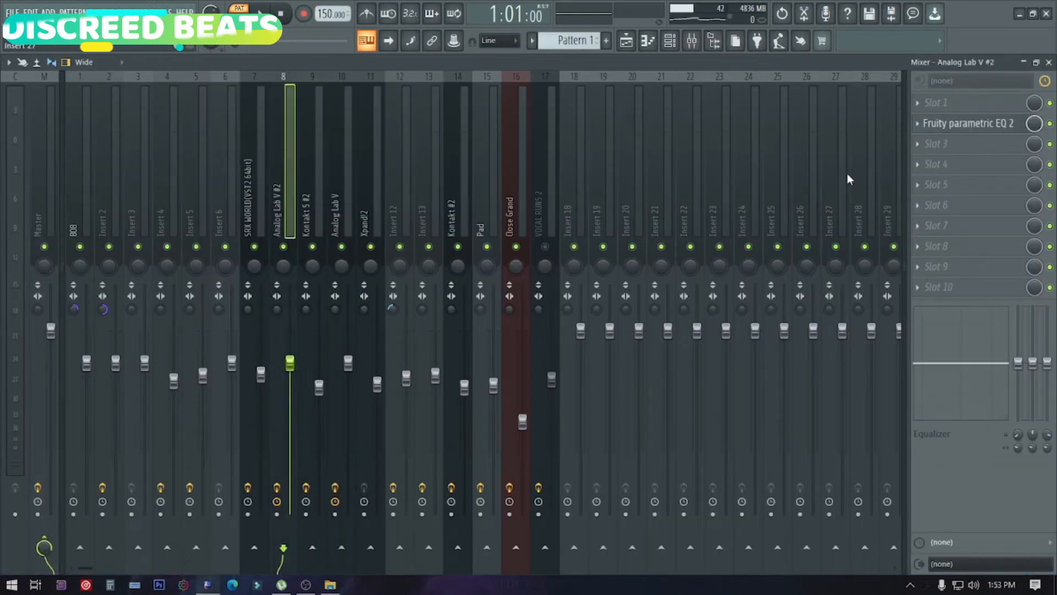
click(968, 122)
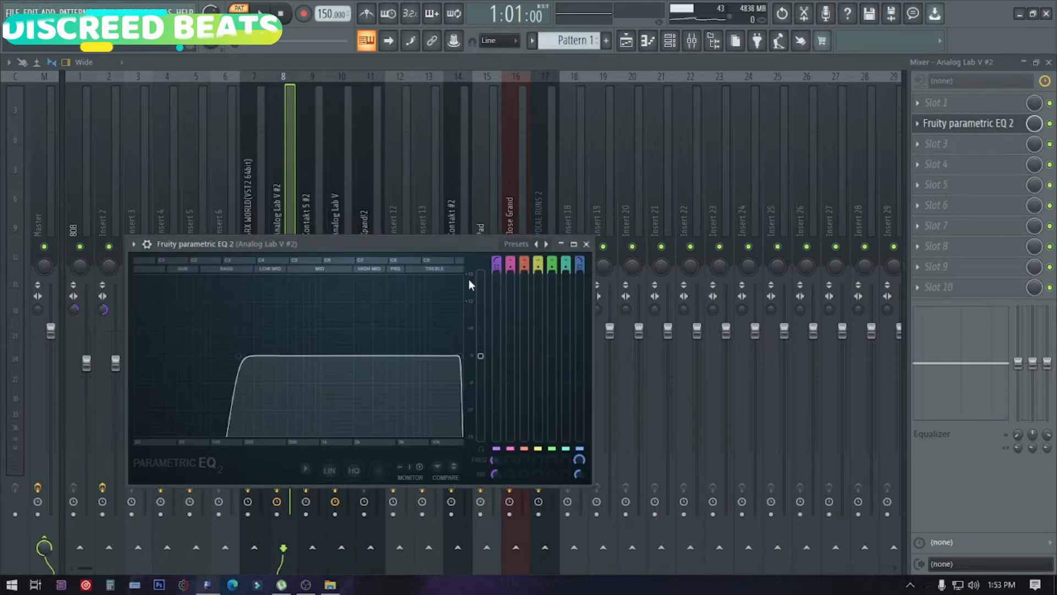
click(588, 244)
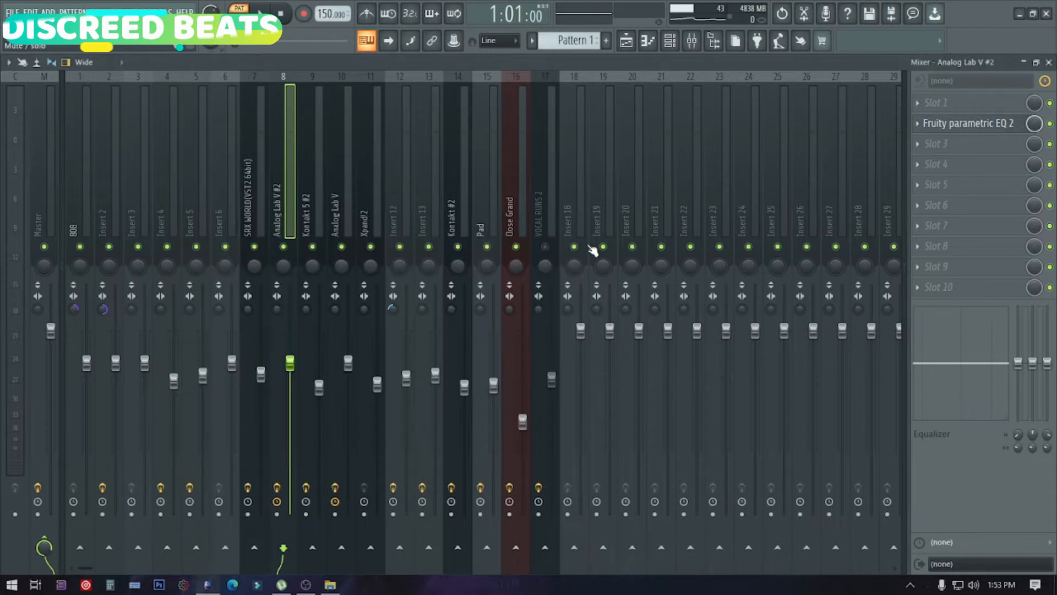
click(975, 125)
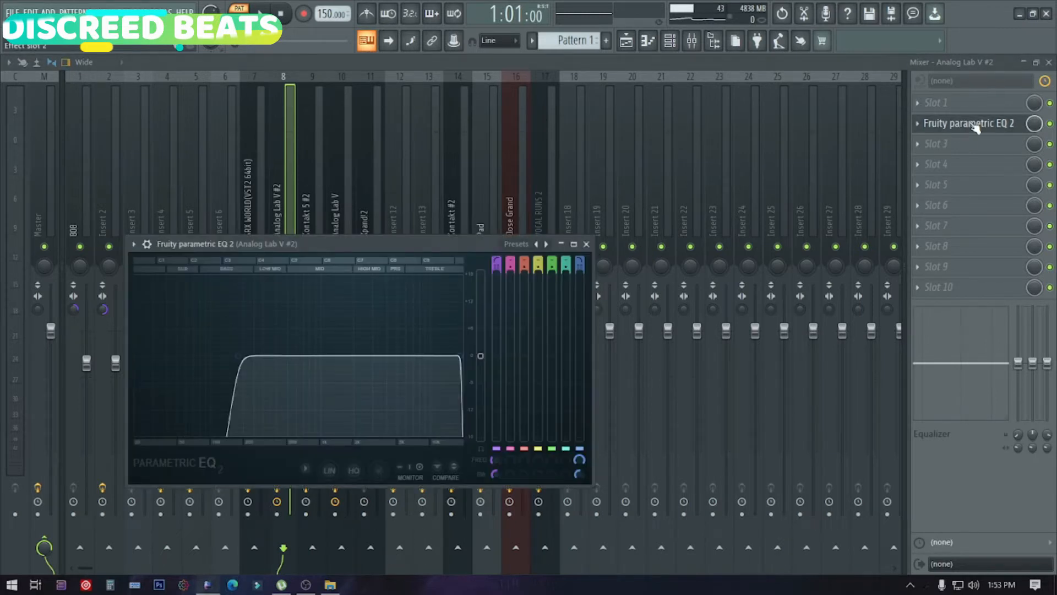
click(975, 126)
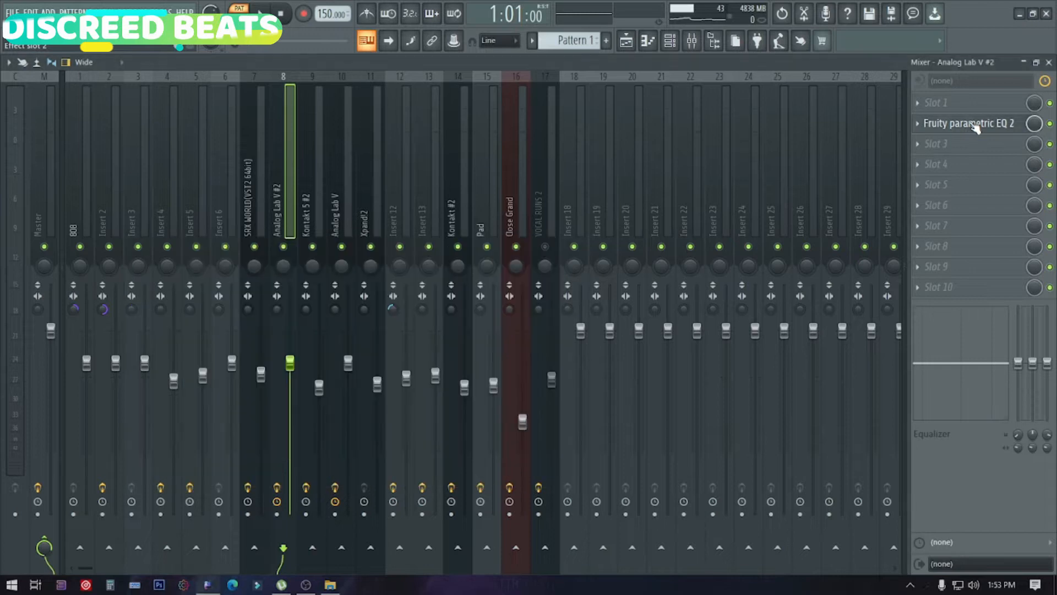
click(1049, 62)
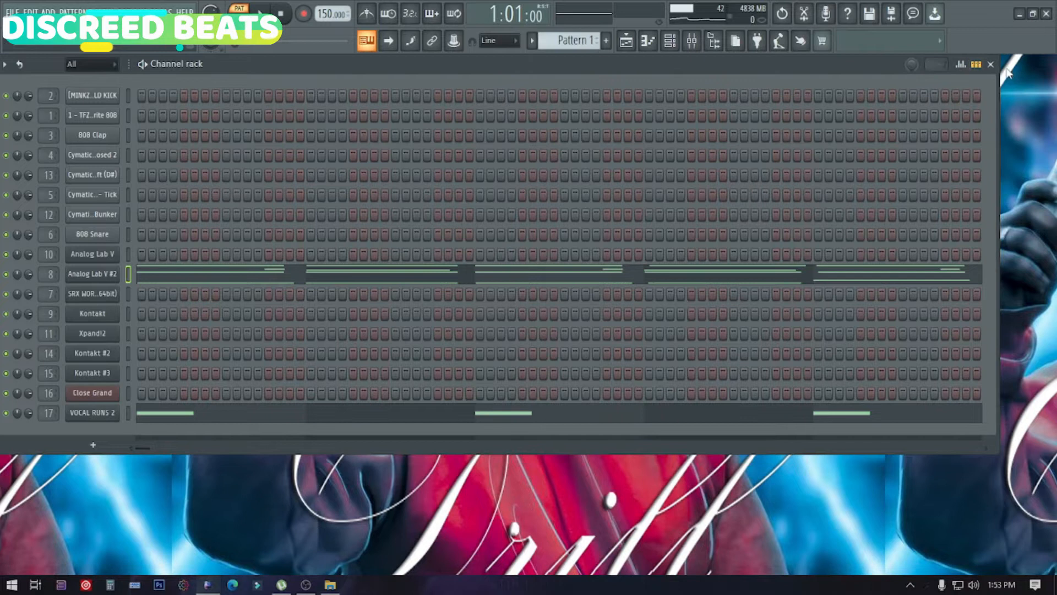
- Select Pattern 10 in the playlist and open its SRX WORLD notes in the piano roll
click(989, 64)
click(626, 40)
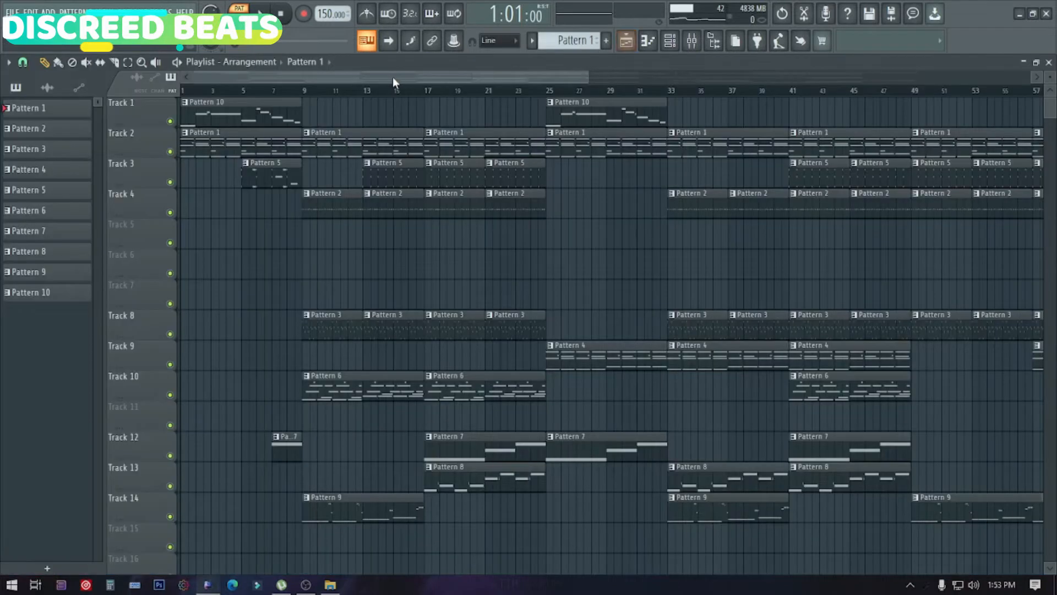
click(256, 110)
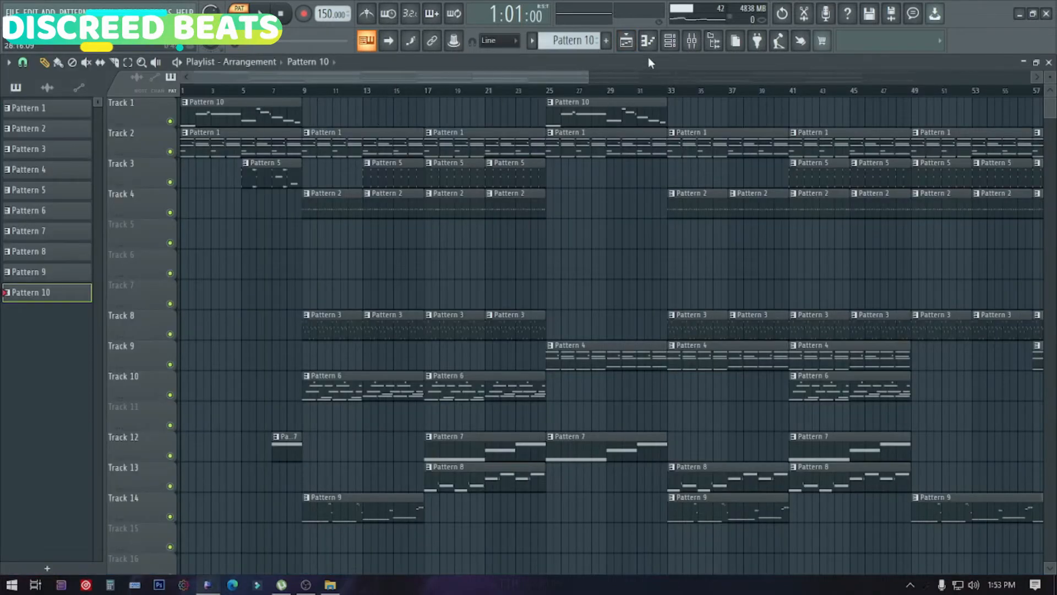
click(668, 50)
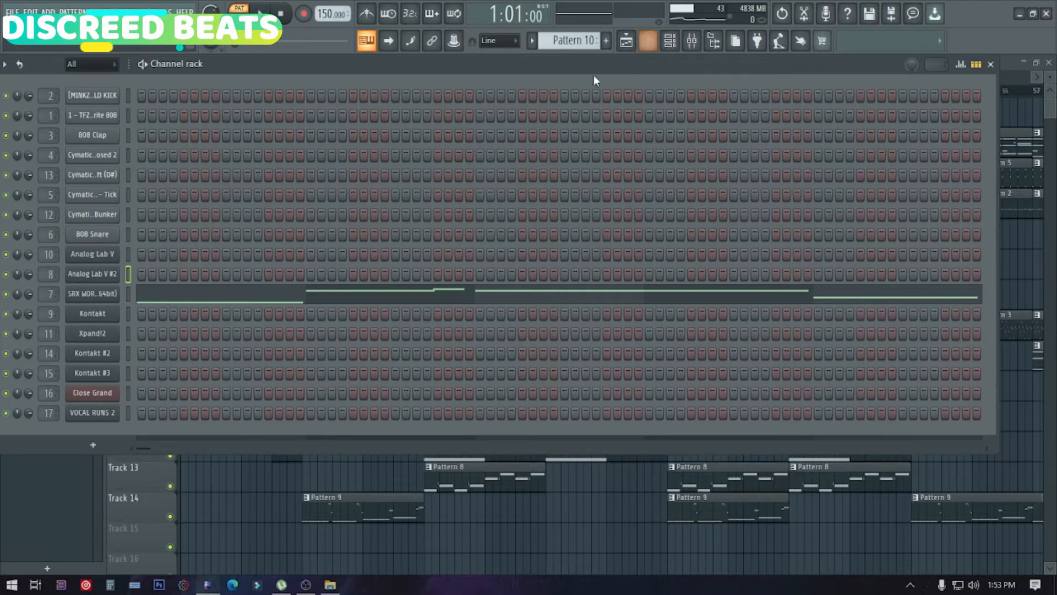
click(446, 296)
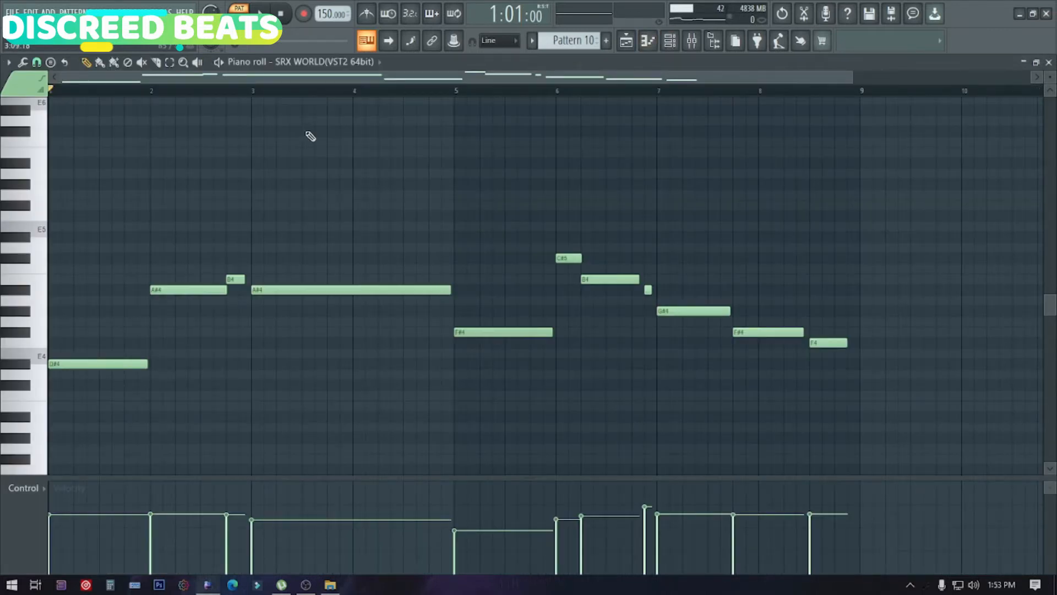
- Play back the Pattern 10 SRX WORLD melody and close the piano roll
click(263, 13)
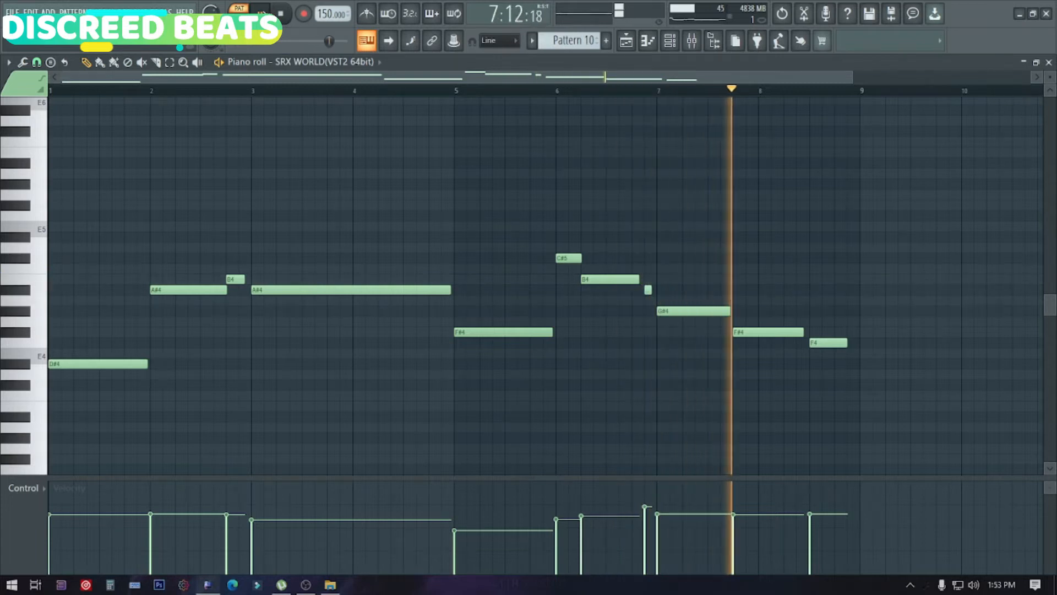
click(282, 15)
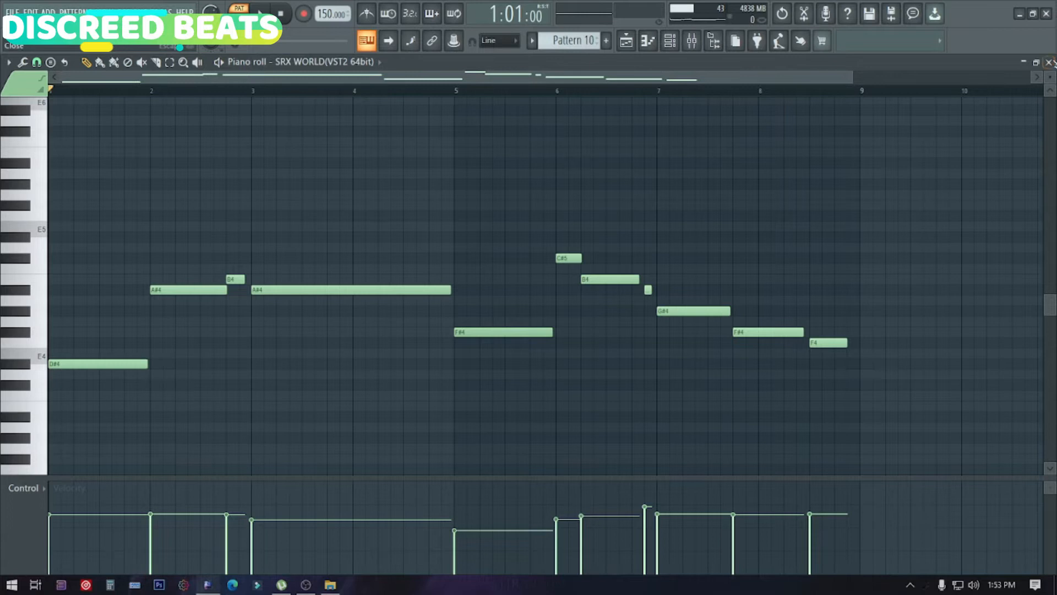
click(1049, 62)
- Select the SRX WORLD track in the mixer and display its Fruity parametric EQ 2 curve
click(692, 40)
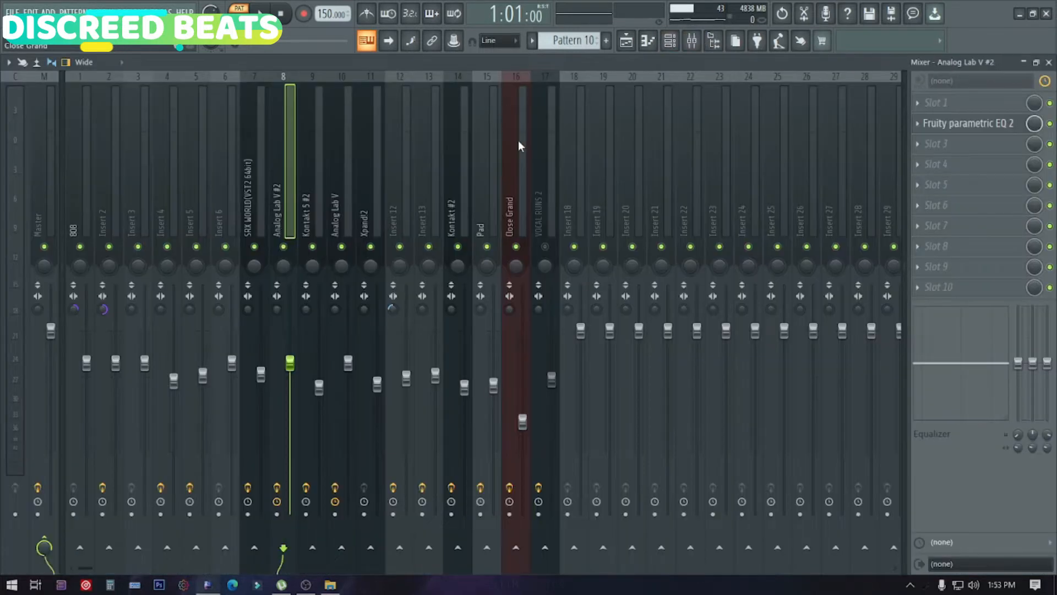
click(675, 41)
click(671, 42)
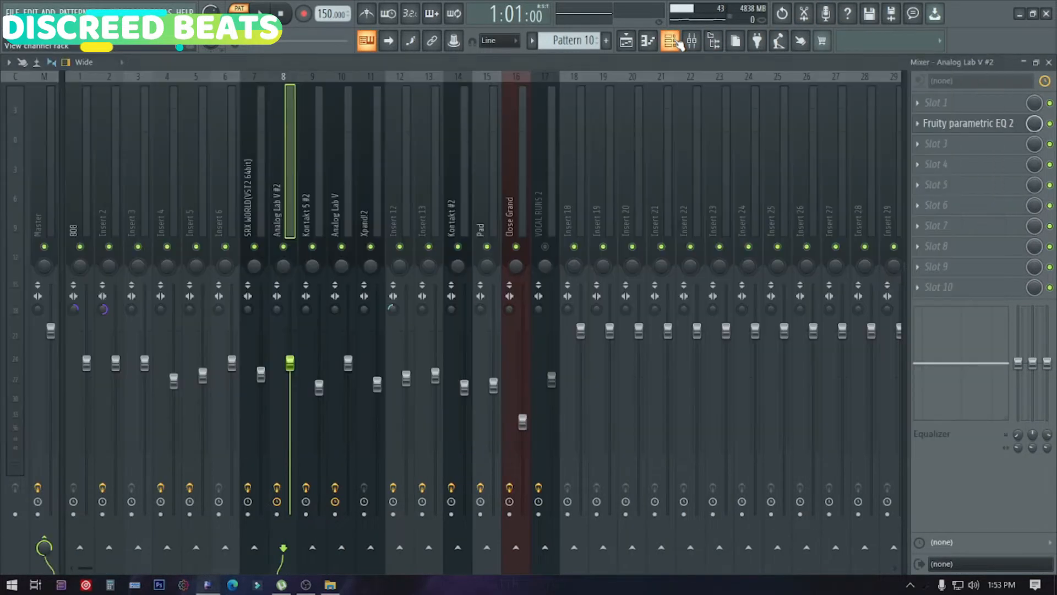
click(259, 122)
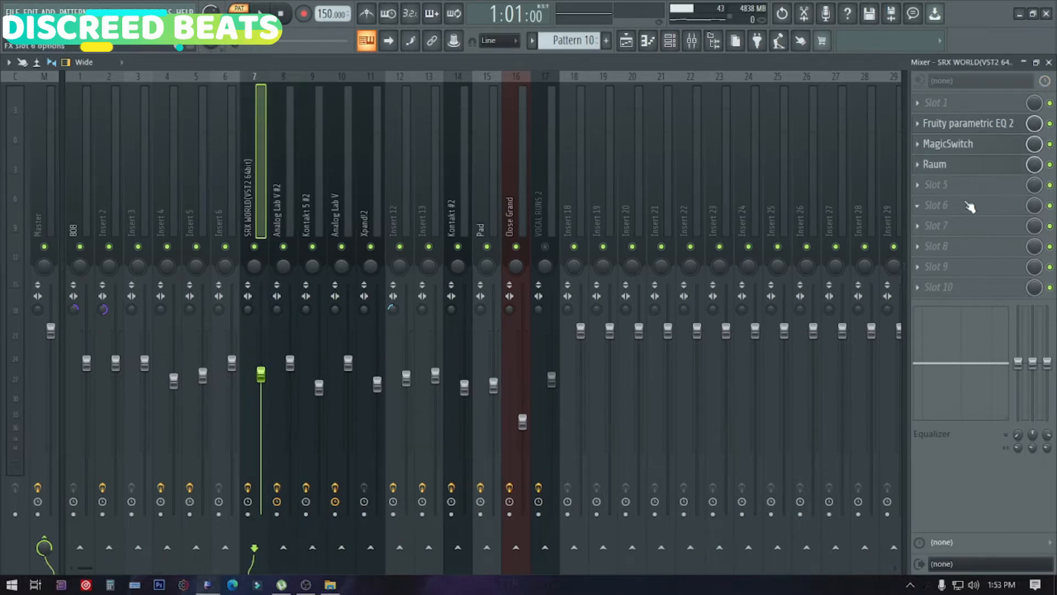
click(981, 130)
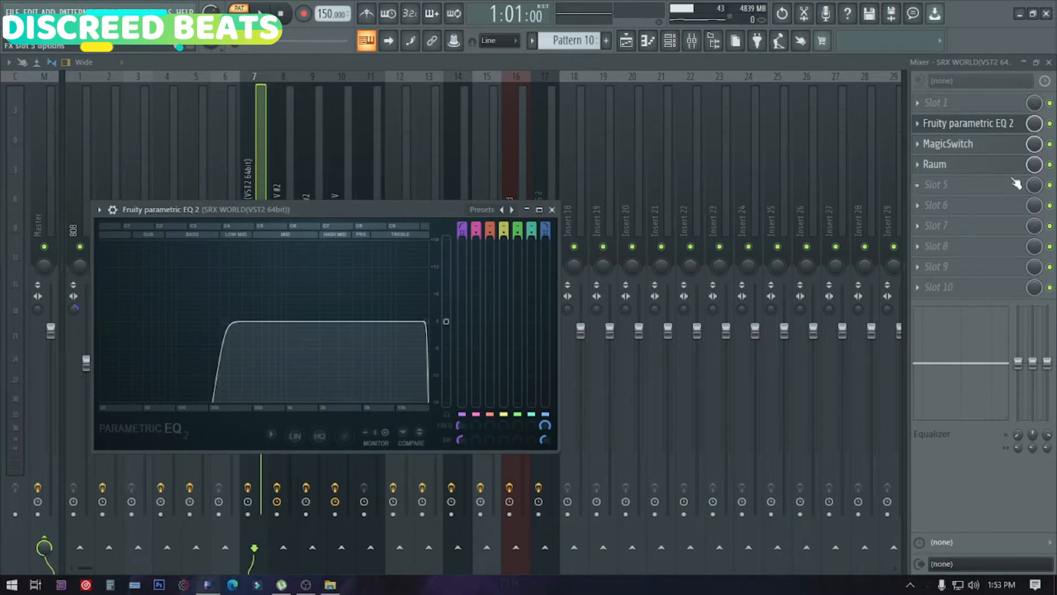
- Inspect the MagicSwitch effect on the SRX WORLD mixer track and close its window
click(947, 150)
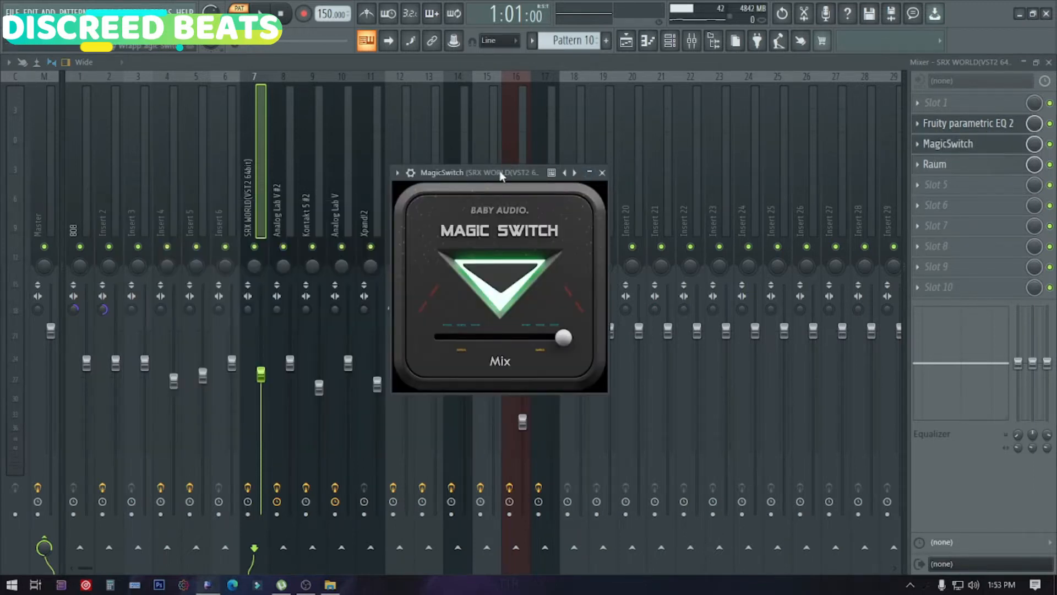
drag(500, 171, 649, 120)
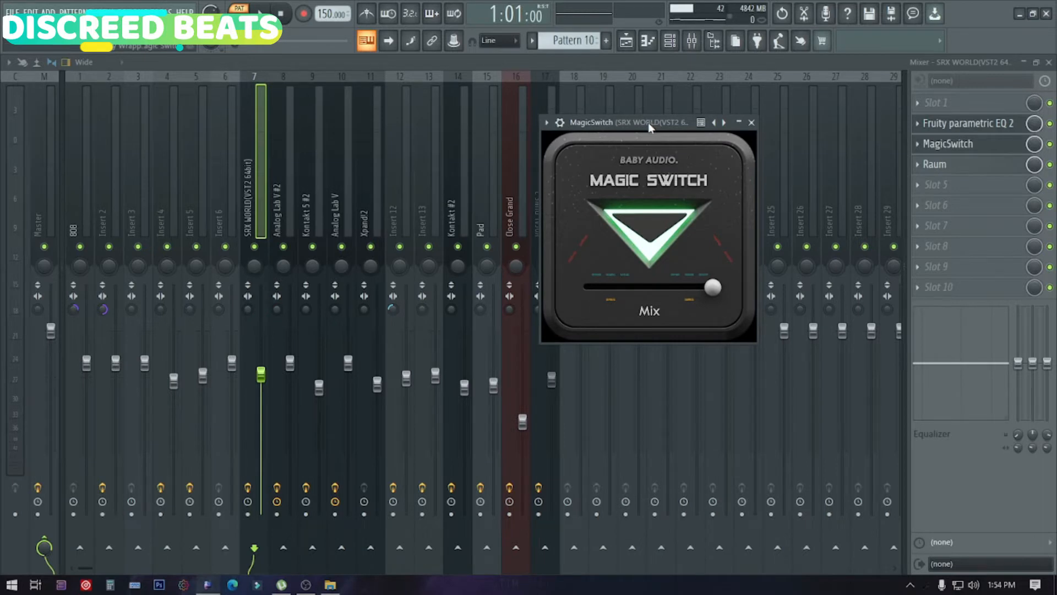
click(751, 122)
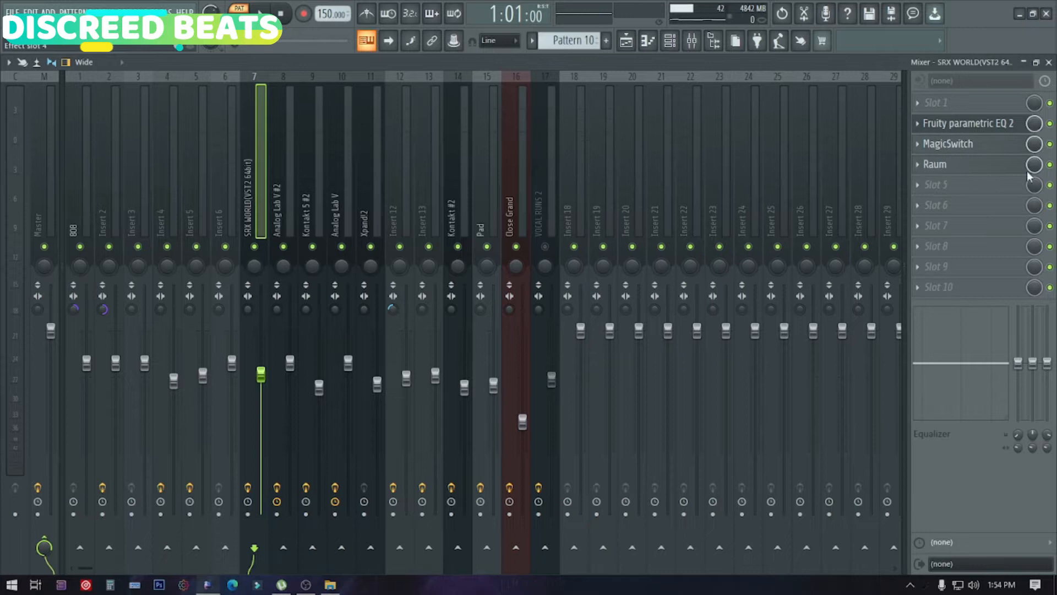
- Set the Raum reverb's mix to 29.0 % on the SRX WORLD track and close the effect windows and mixer
click(983, 172)
click(556, 328)
drag(590, 254, 591, 265)
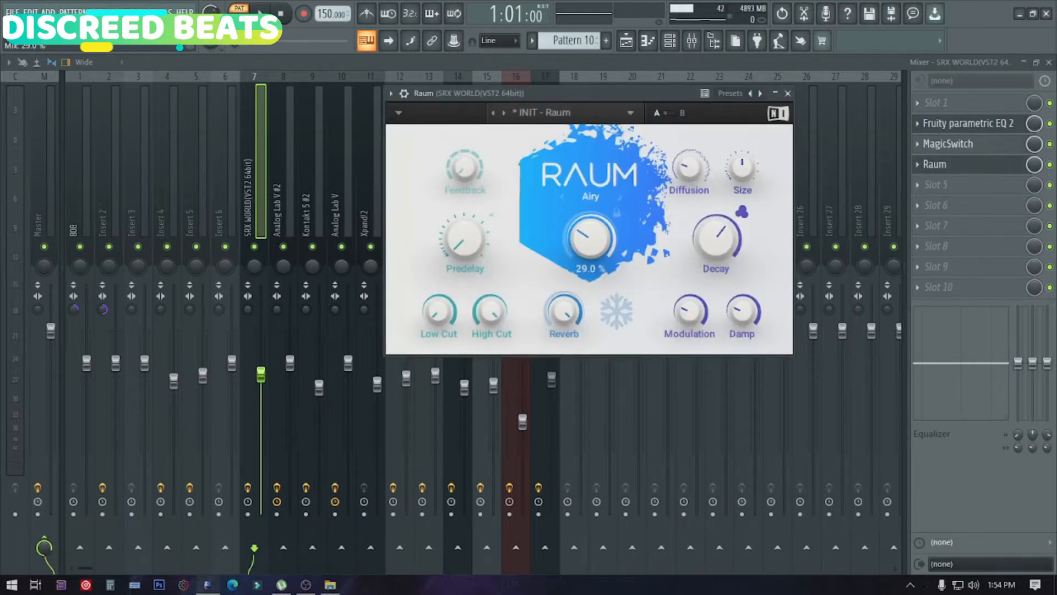
click(788, 94)
click(1049, 62)
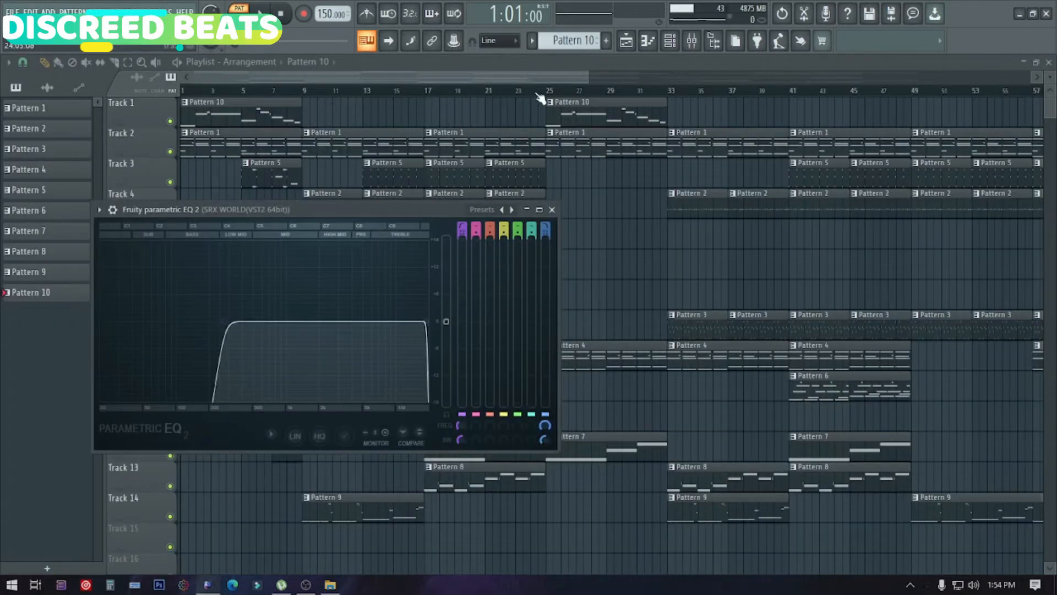
click(552, 210)
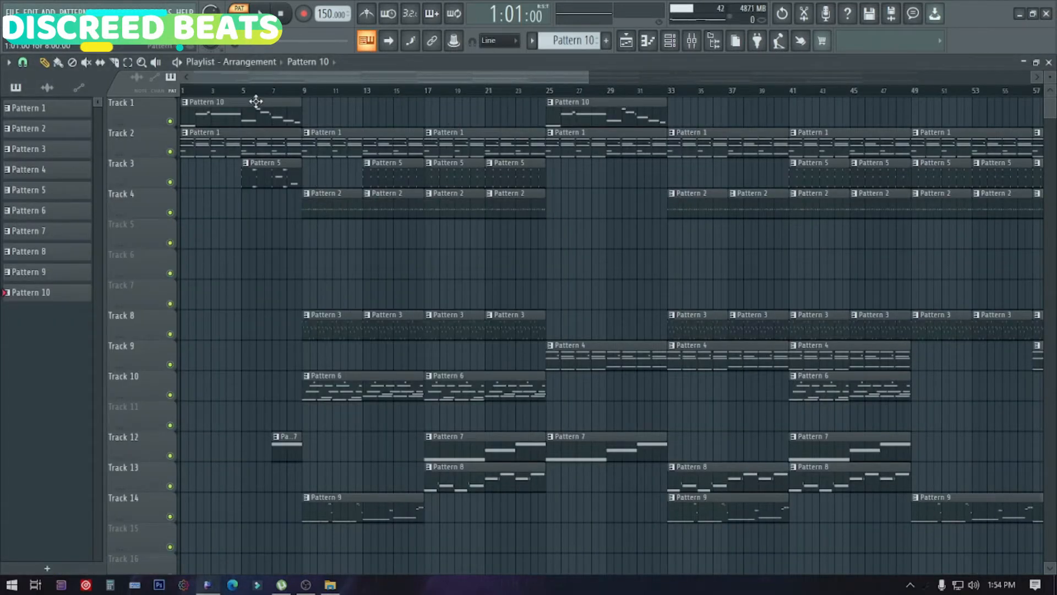
- Select Pattern 5 in the playlist and open its Kontakt #3 notes in the piano roll, fitted to view
click(282, 182)
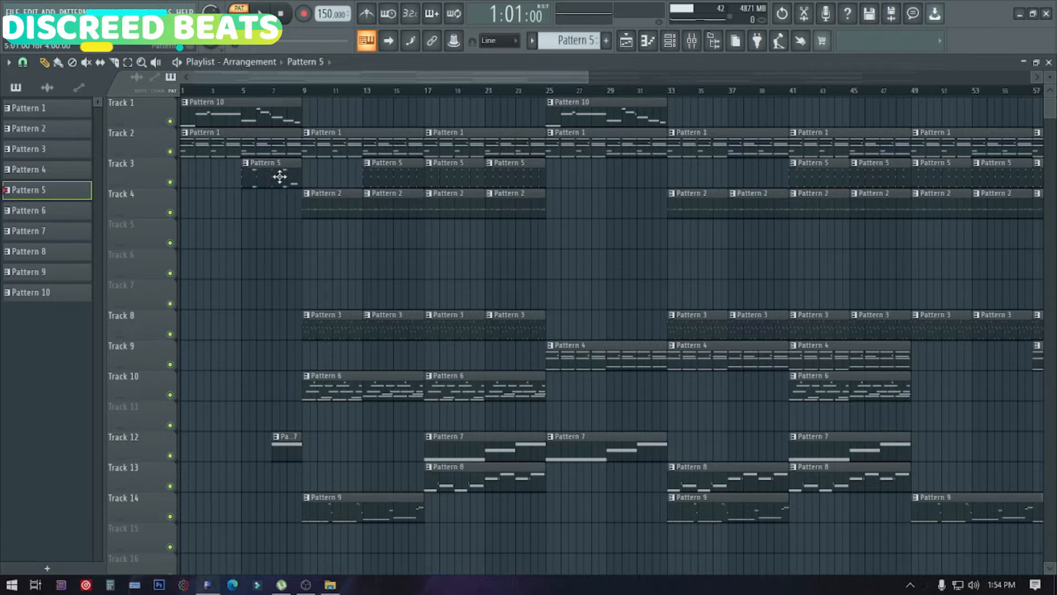
click(671, 45)
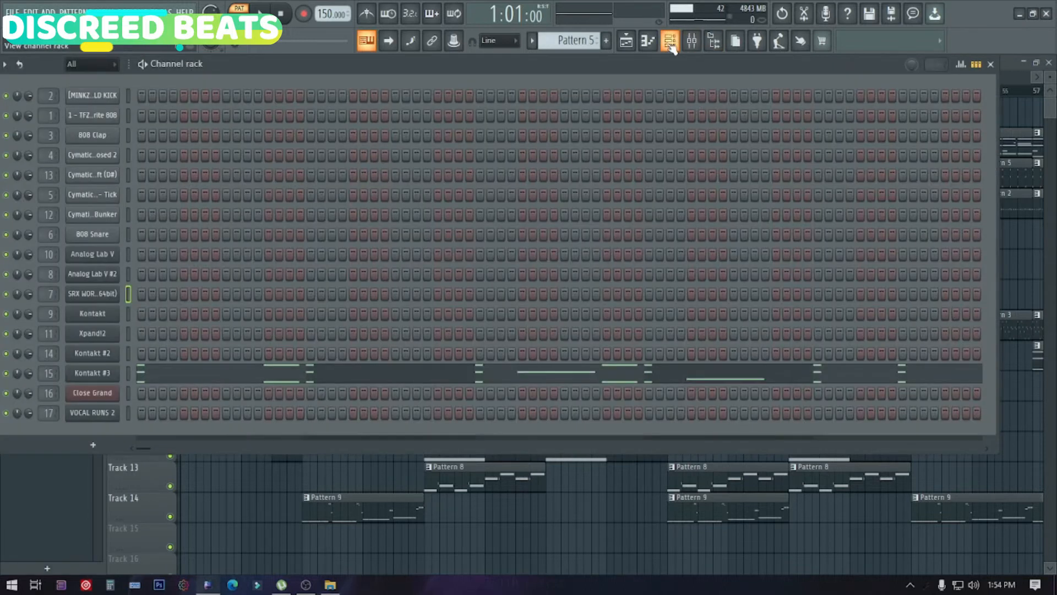
click(339, 374)
drag(853, 74, 735, 71)
scroll(715, 176, down, 1)
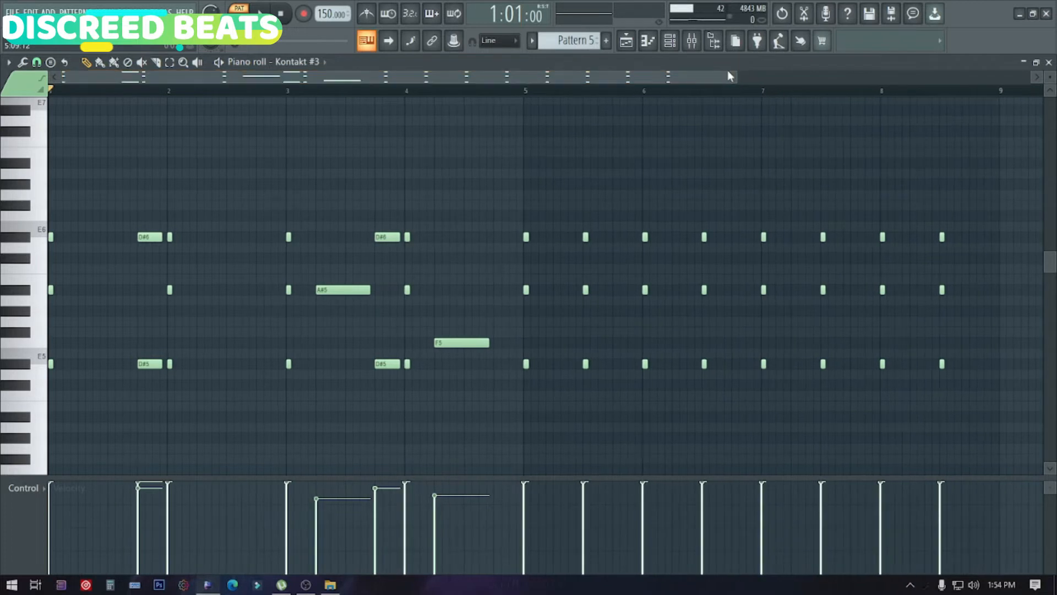
- Play back Pattern 5's Kontakt #3 notes, stop playback and close the piano roll
click(263, 12)
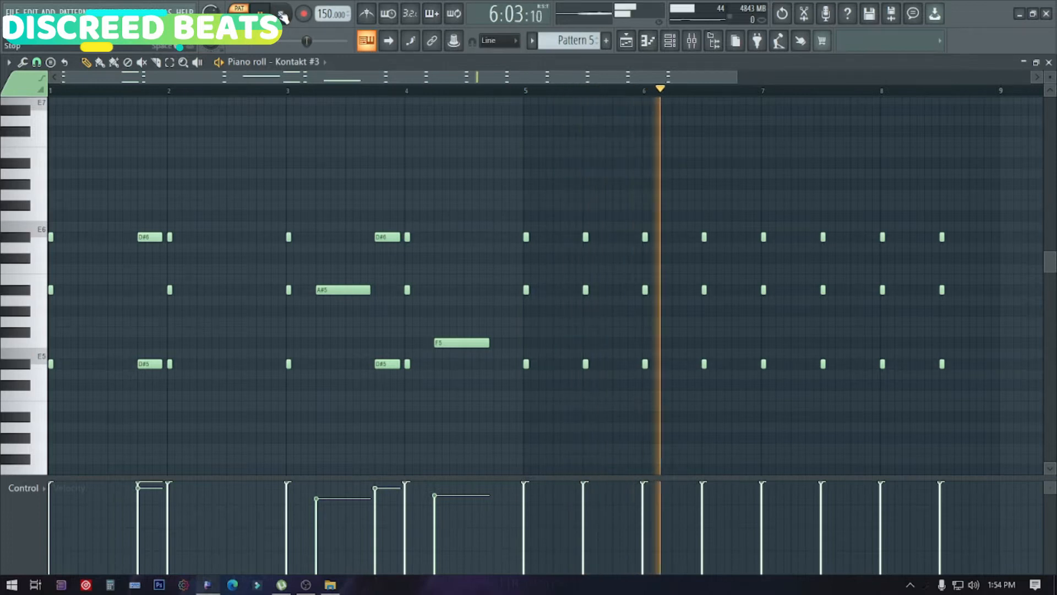
click(282, 16)
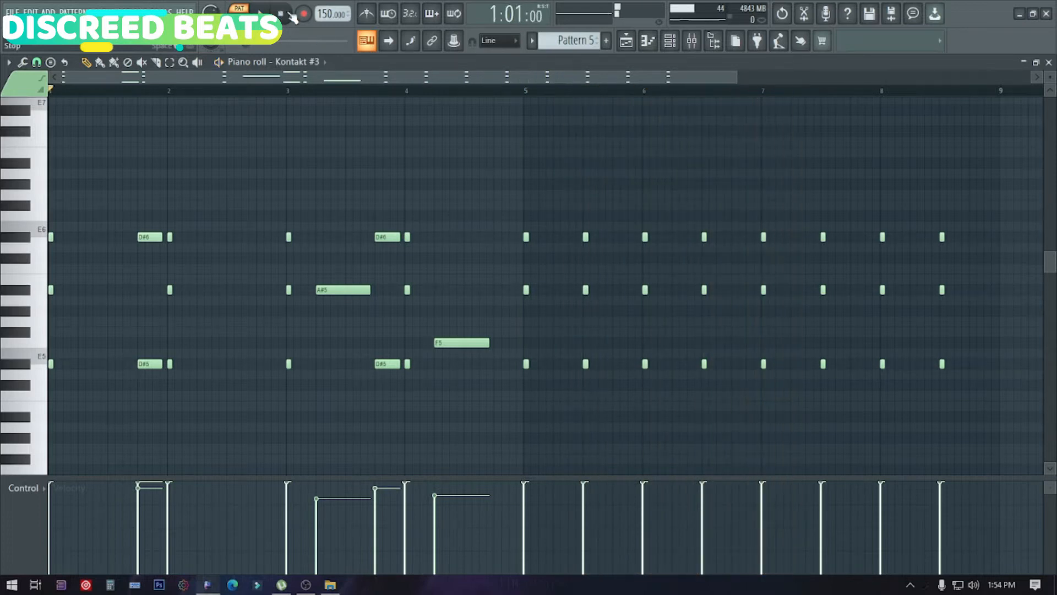
click(1049, 62)
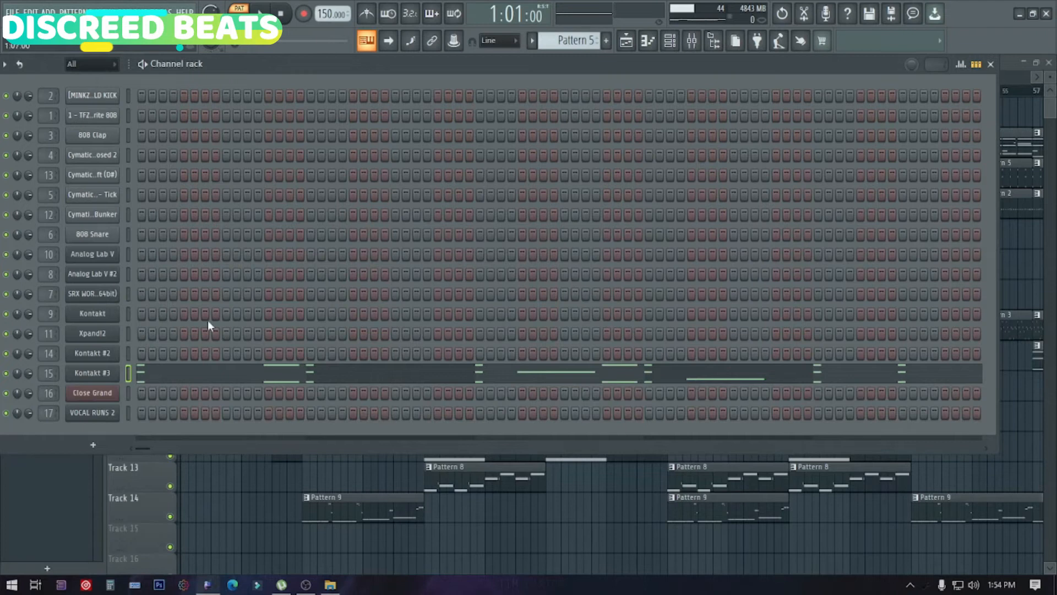
- Inspect the Pad mixer track's Fruity parametric EQ 2 curve with its band handles shown, and close the effect window
click(692, 41)
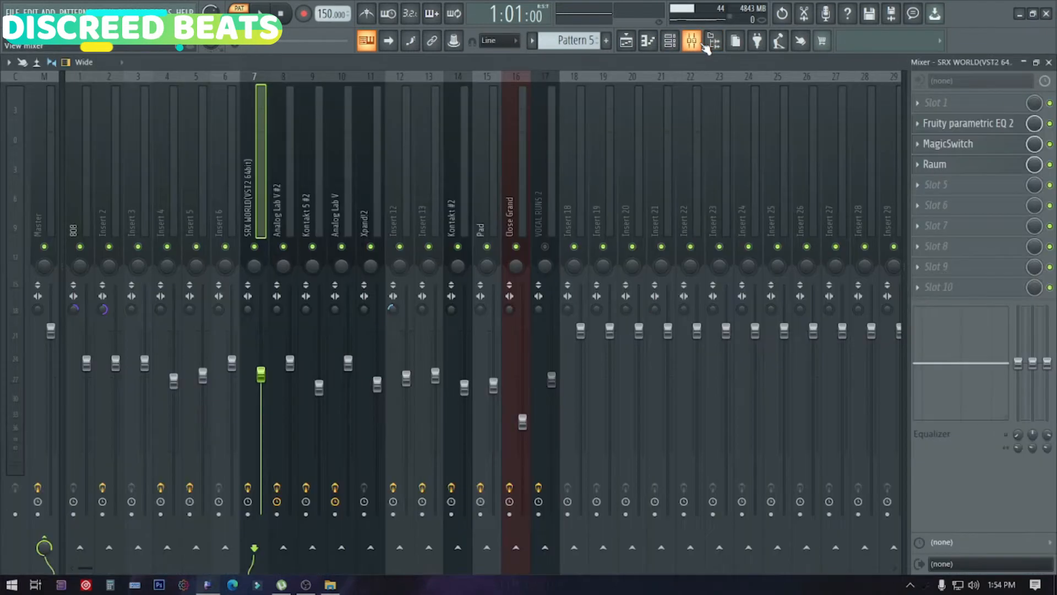
click(487, 116)
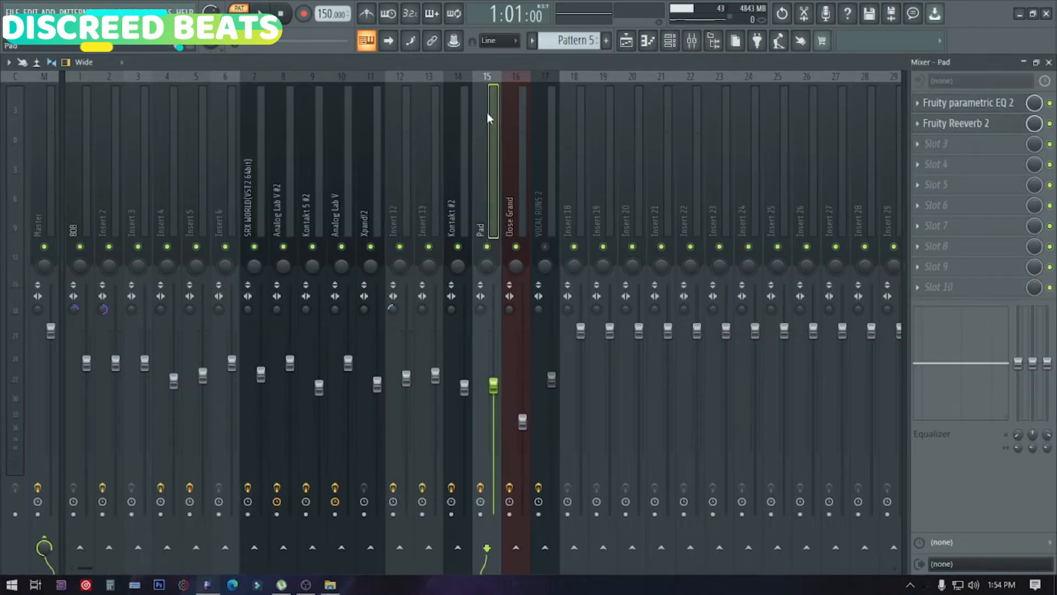
click(980, 108)
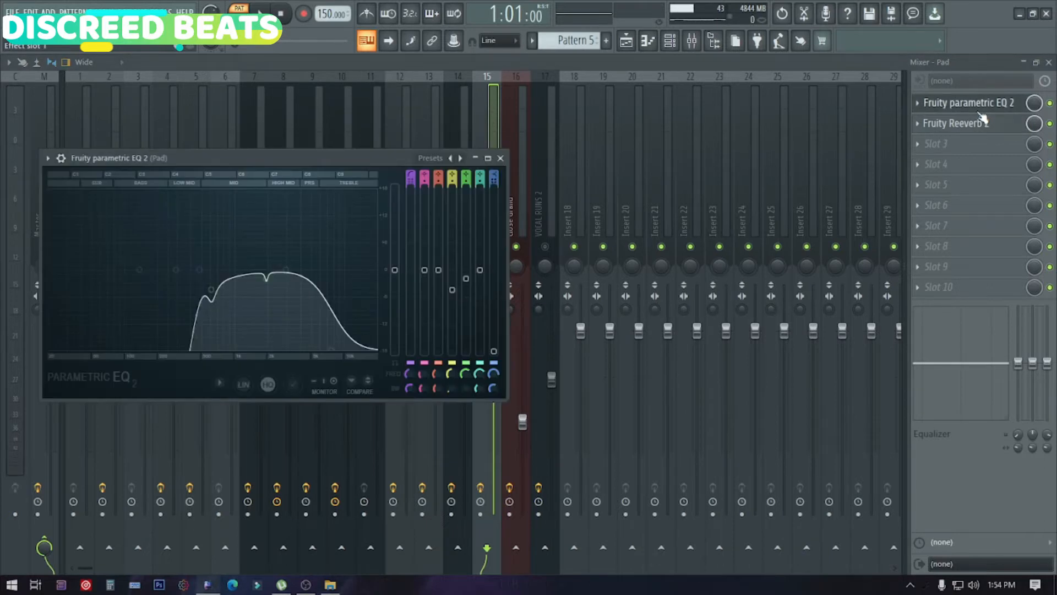
drag(392, 159, 635, 158)
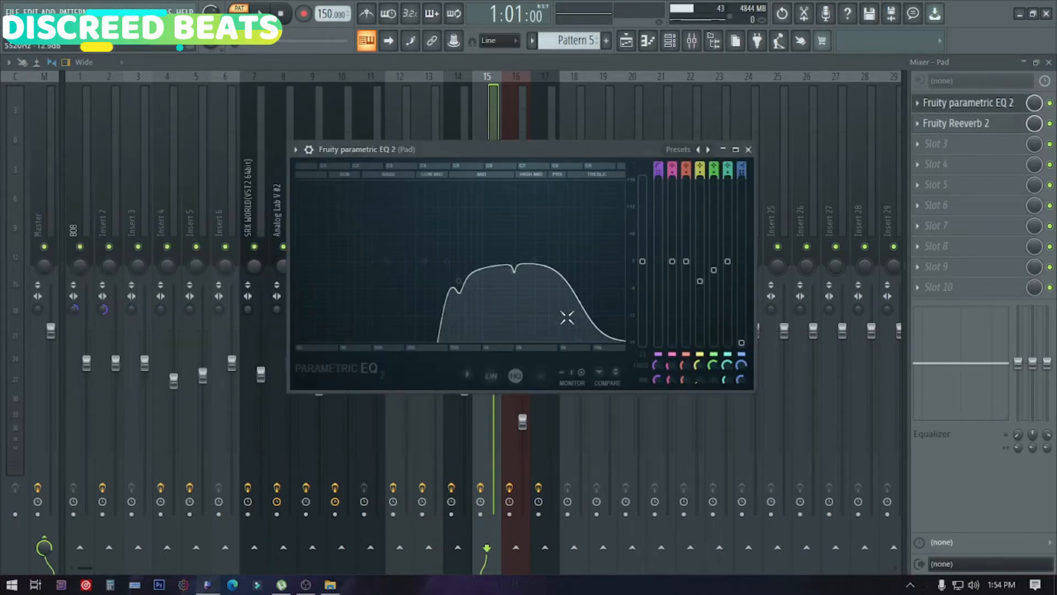
click(540, 379)
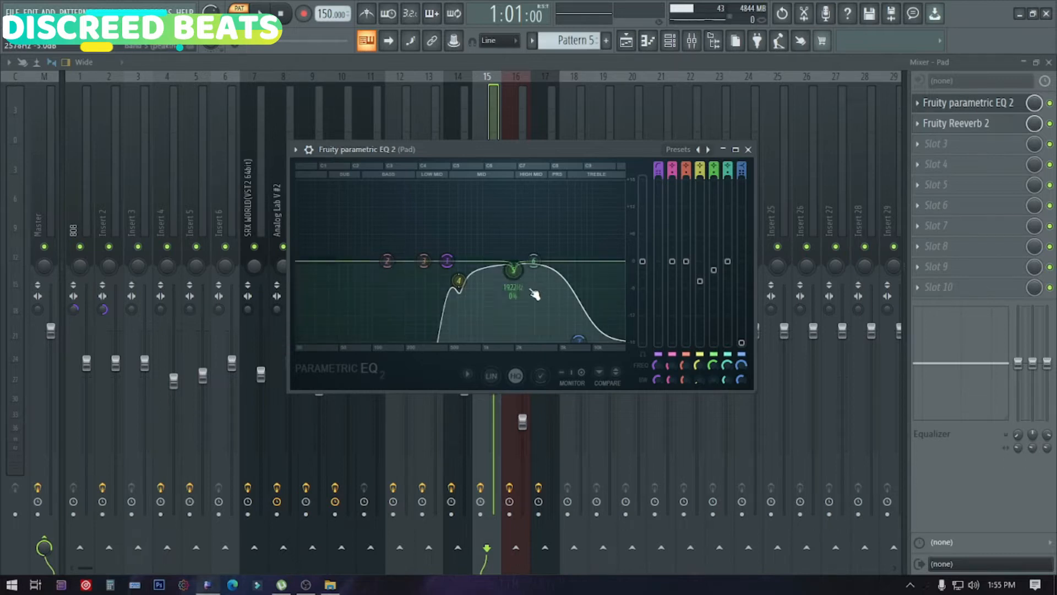
click(748, 149)
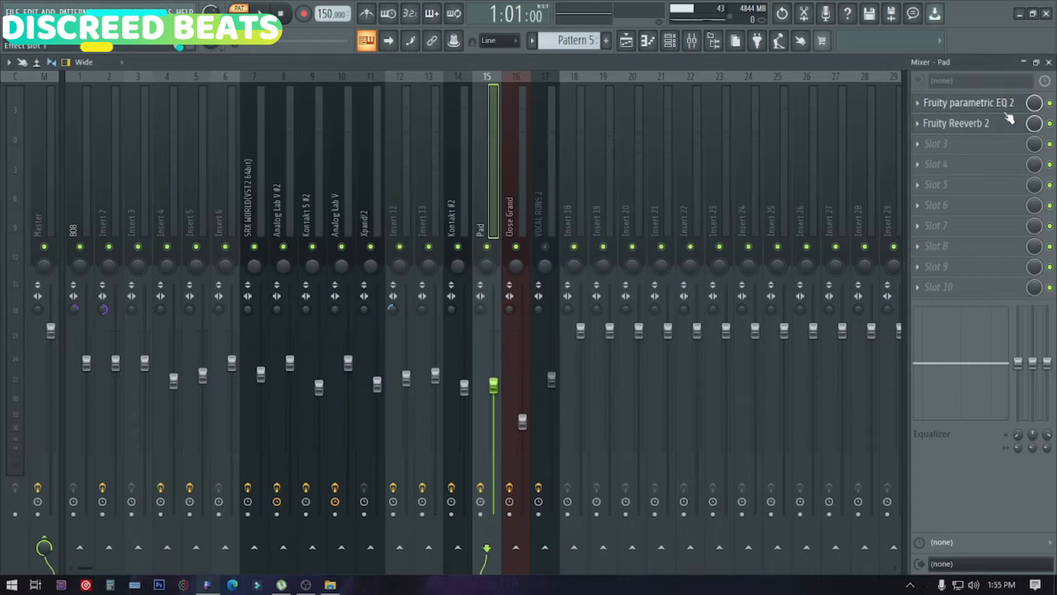
- Inspect the Fruity Reeverb 2 settings and preset list on the Pad track, and close the effect and mixer windows
click(958, 124)
drag(370, 243, 674, 105)
click(701, 109)
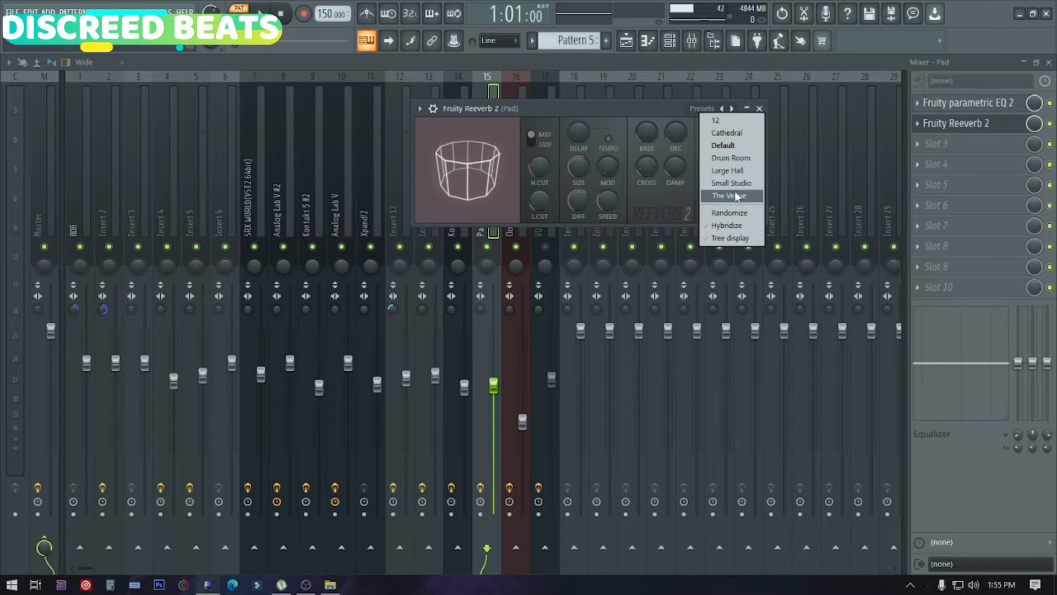
click(632, 114)
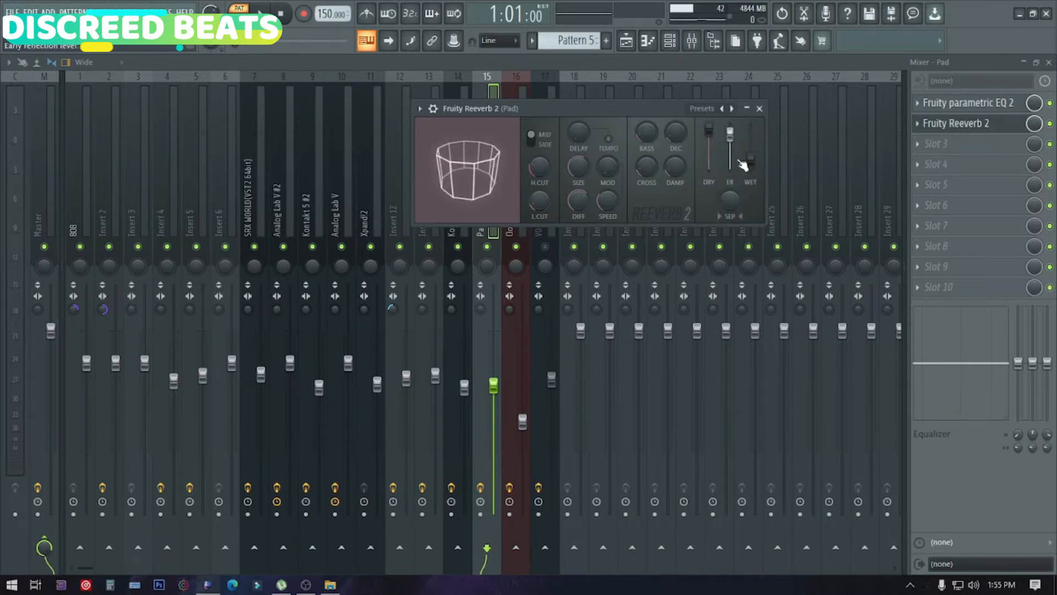
click(760, 109)
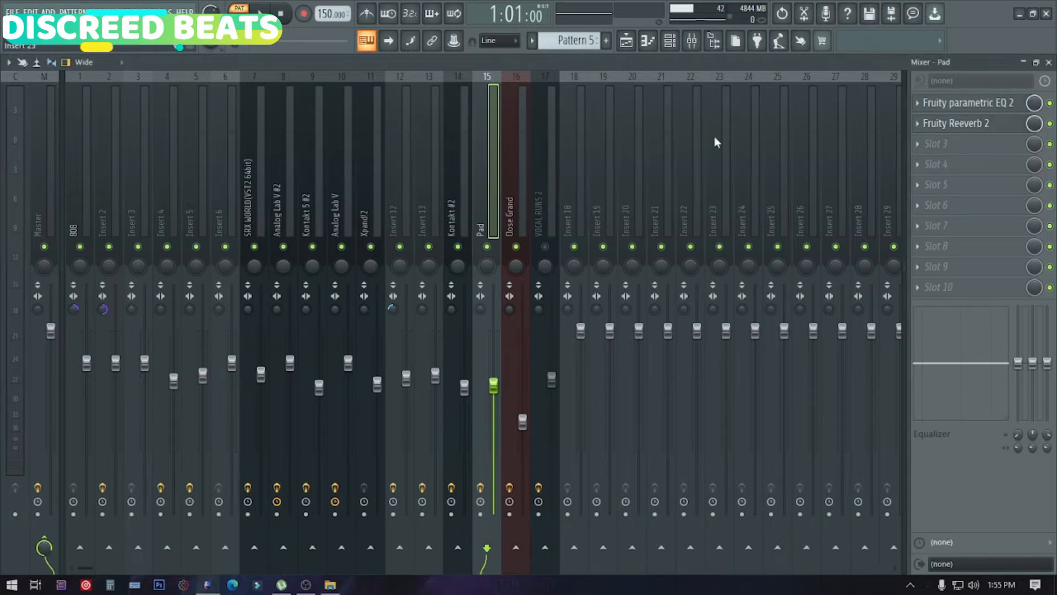
click(1049, 62)
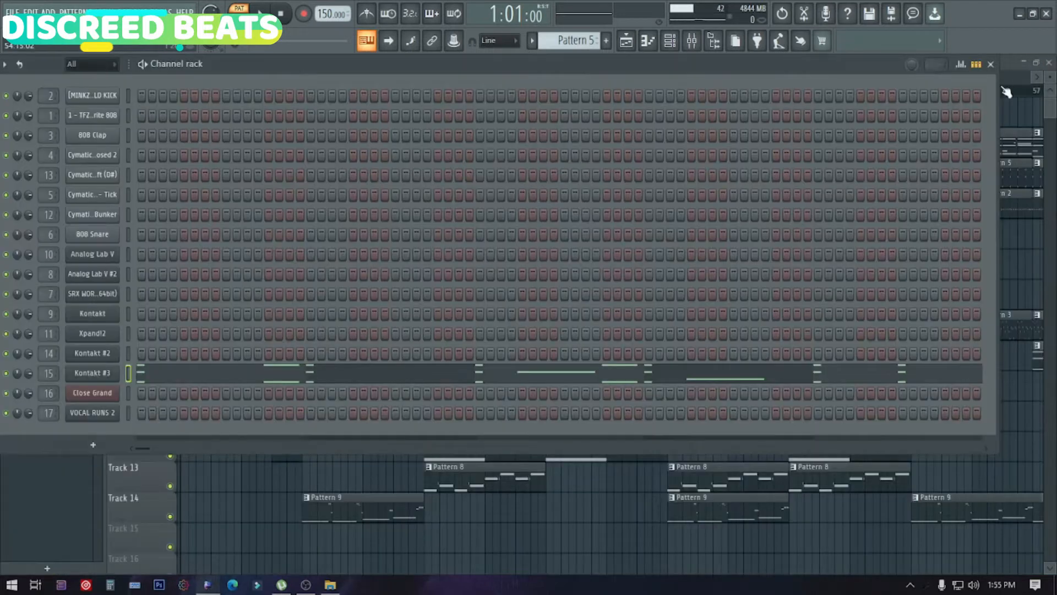
- Select Pattern 7 in the playlist and open its Xpand!2 notes in the piano roll, with all notes in view
click(626, 40)
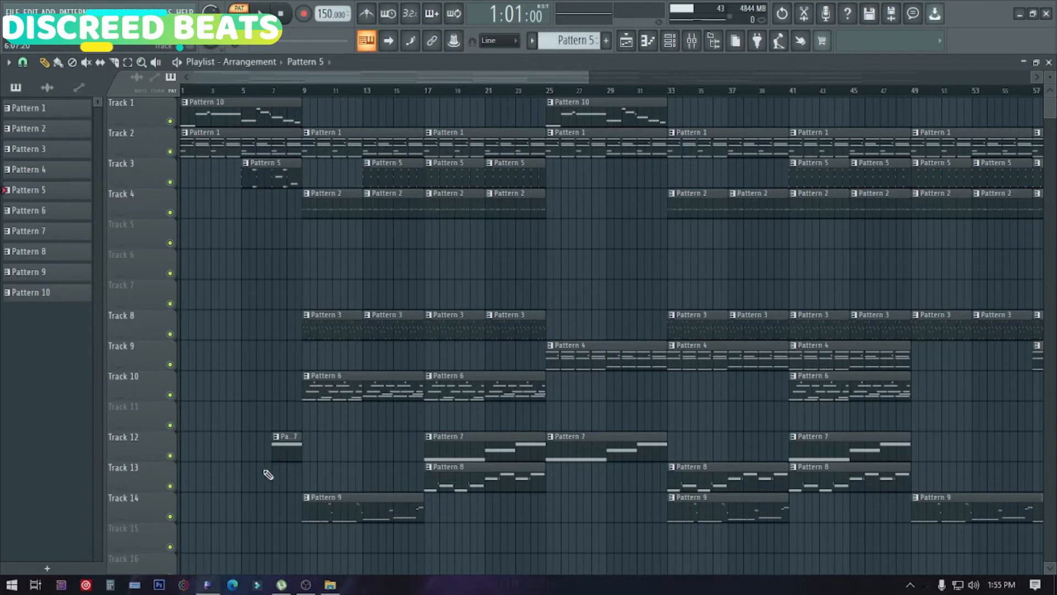
click(278, 457)
click(670, 41)
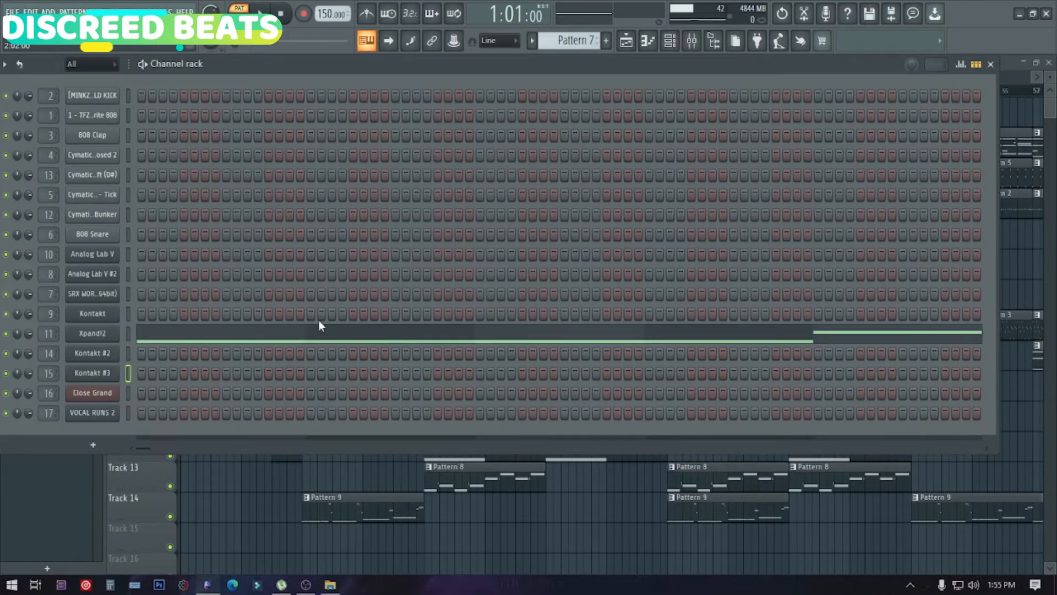
click(332, 337)
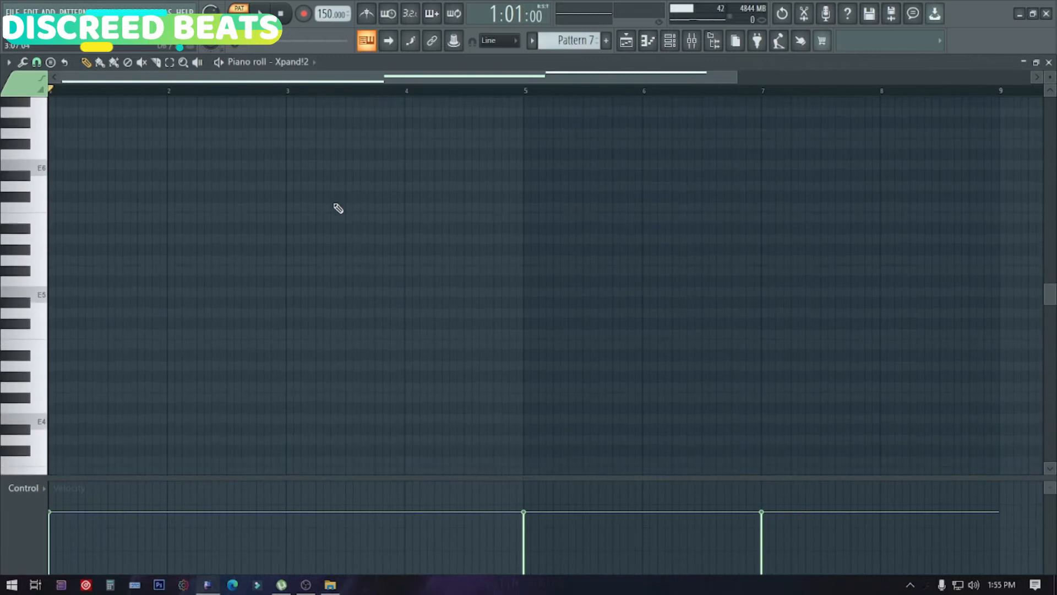
drag(734, 77, 927, 40)
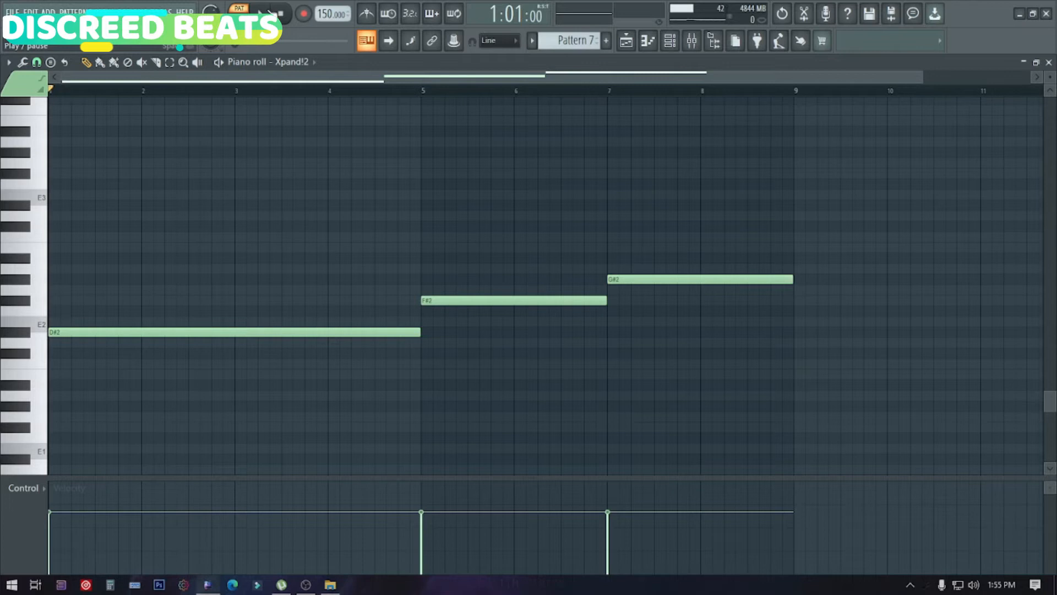
- Play back Pattern 7's Xpand!2 notes, stop playback and close the piano roll
key(space)
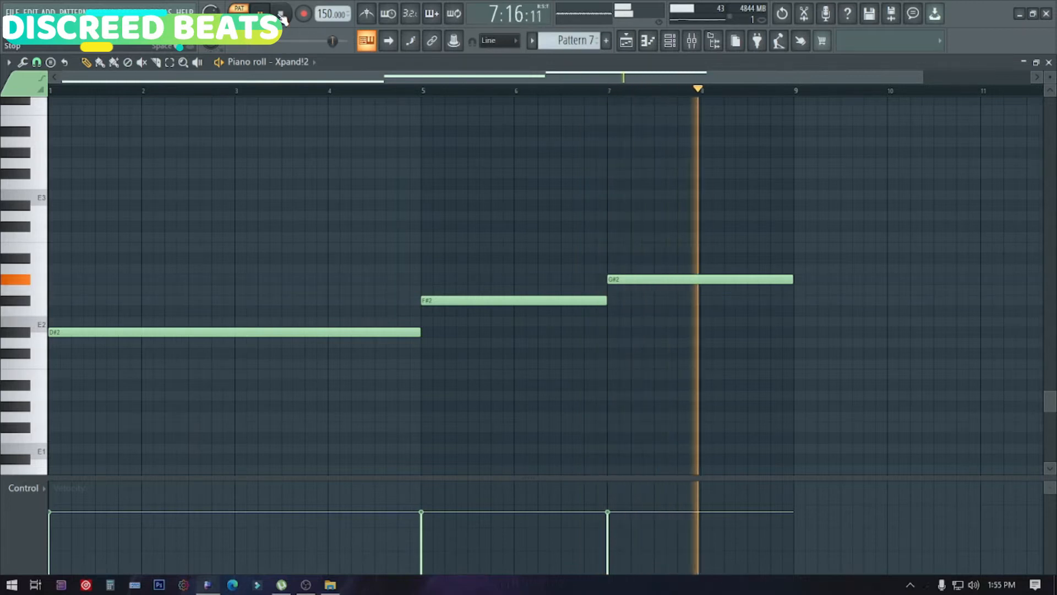
click(281, 15)
click(1049, 62)
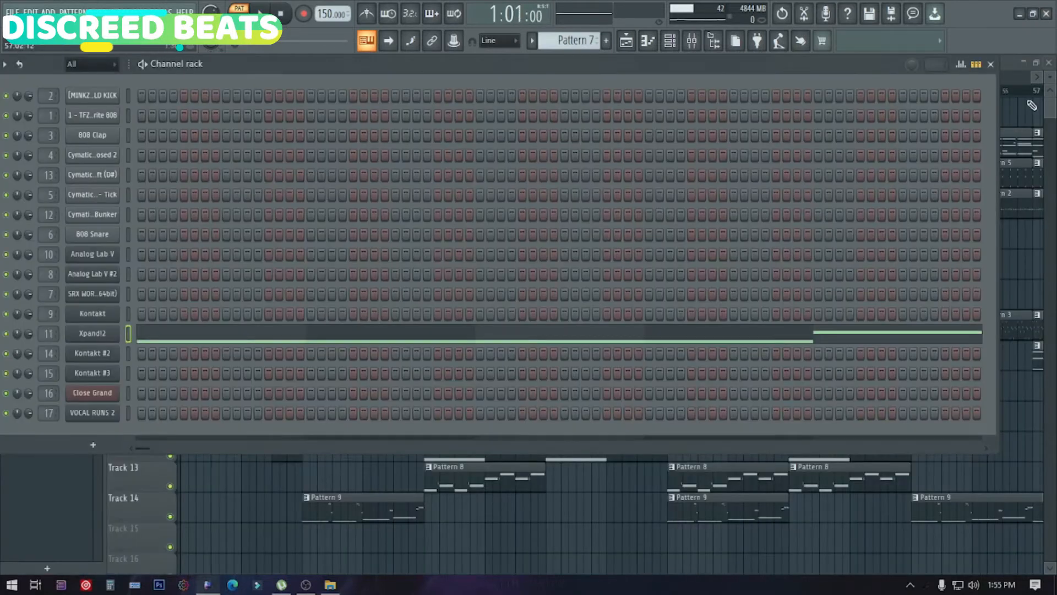
- Open the Xpand!2 instrument, browse part A's sound list to the 014 Strings category, and close the plugin without changing the sound
click(100, 336)
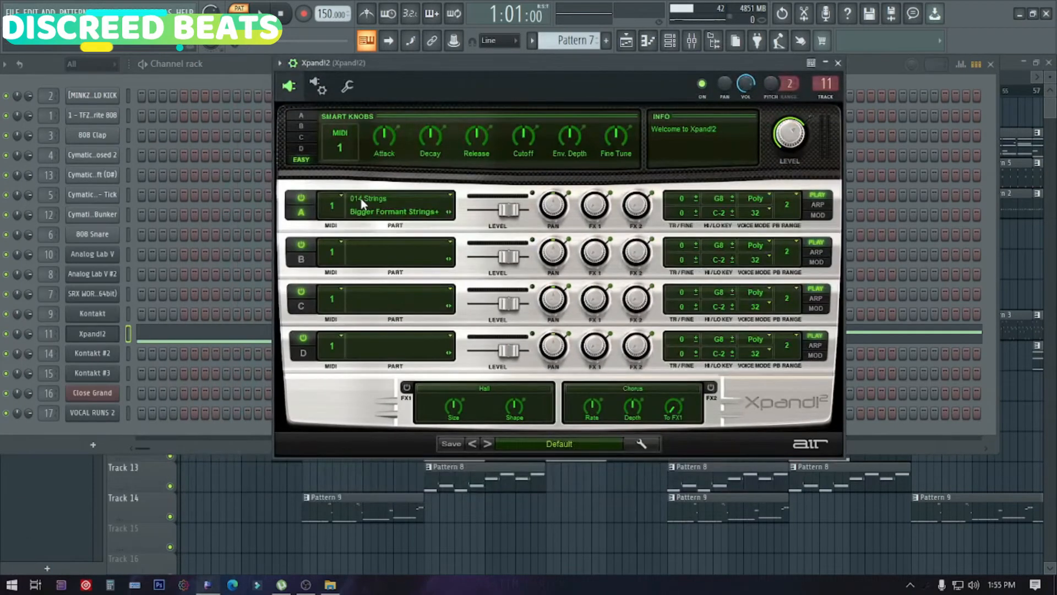
click(363, 204)
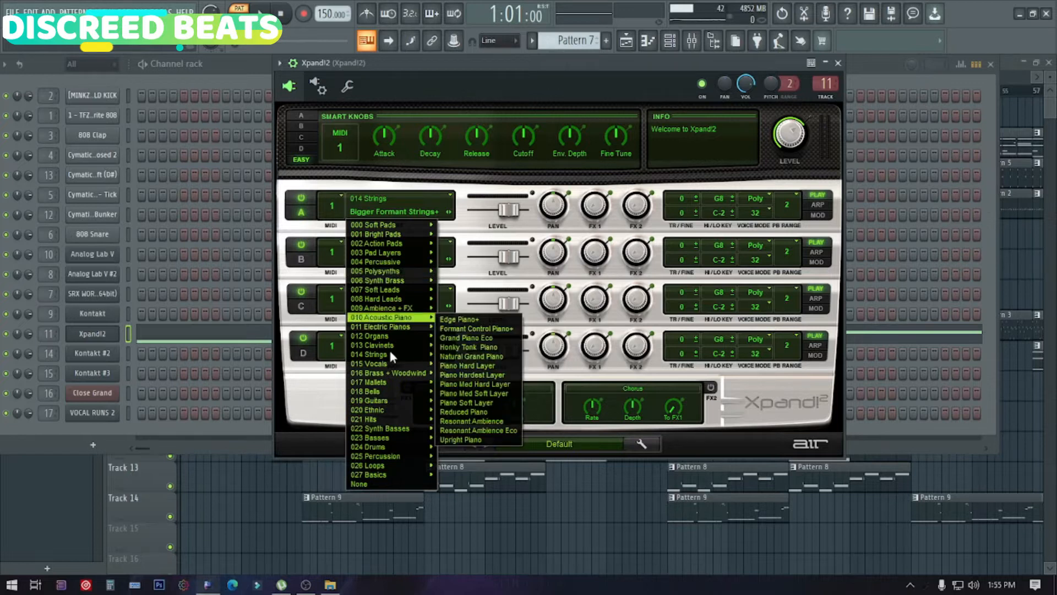
mouse_move(385, 355)
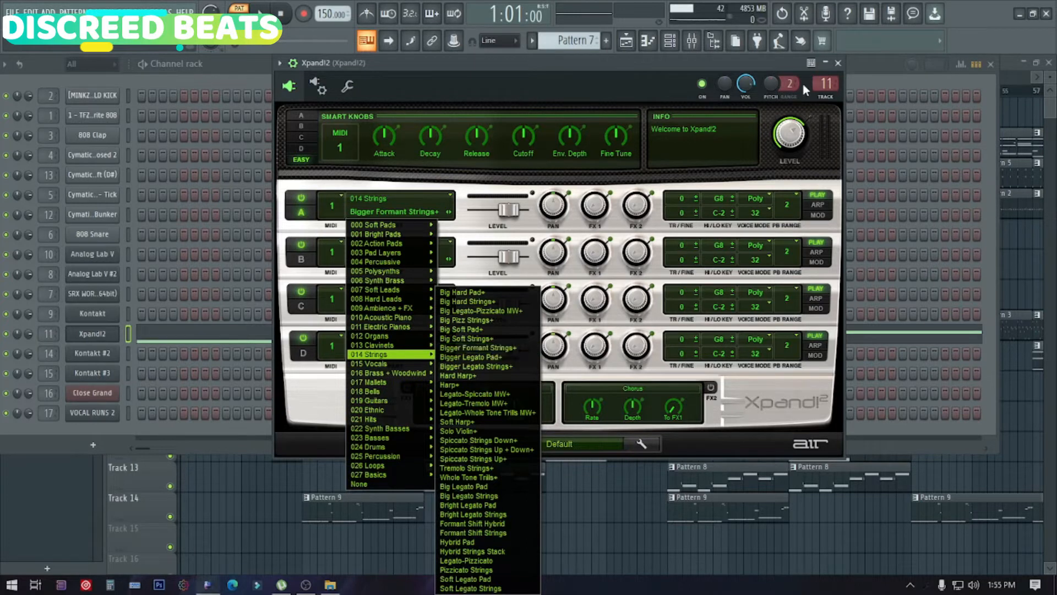
click(777, 67)
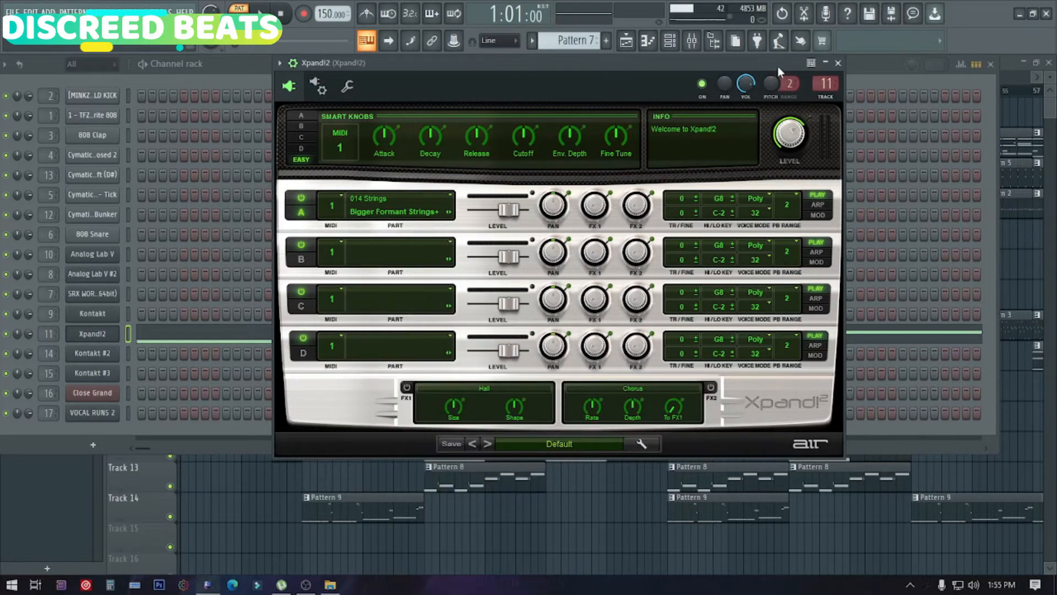
click(840, 63)
- Check the Xpand!2 mixer track's effect slots, and close the mixer and channel rack
click(691, 40)
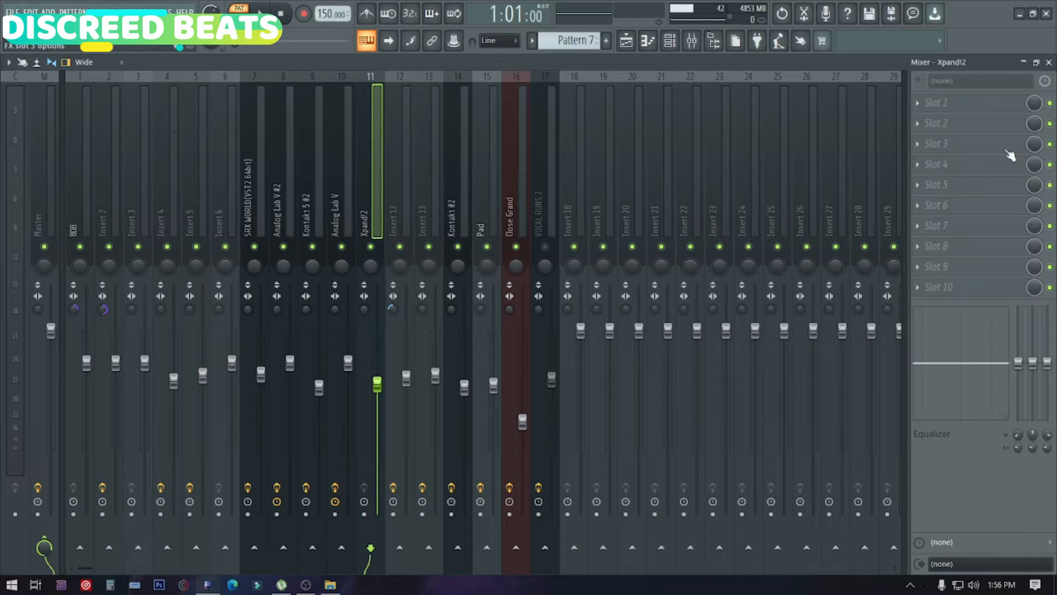
click(1049, 63)
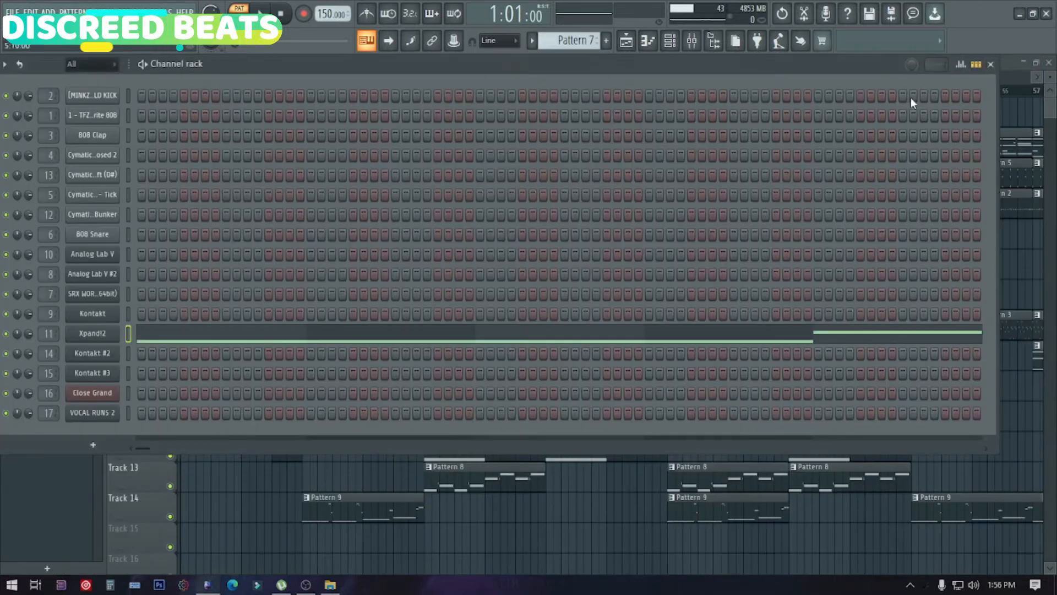
click(991, 64)
- Move the playback position to bar 9 in the playlist
scroll(375, 241, down, 2)
scroll(374, 213, up, 2)
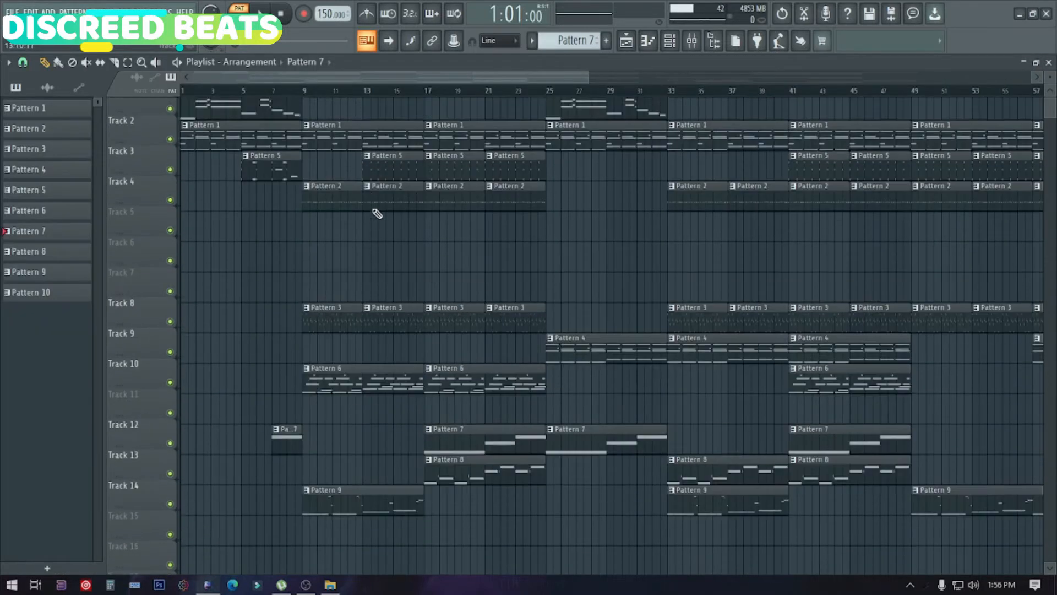
click(306, 92)
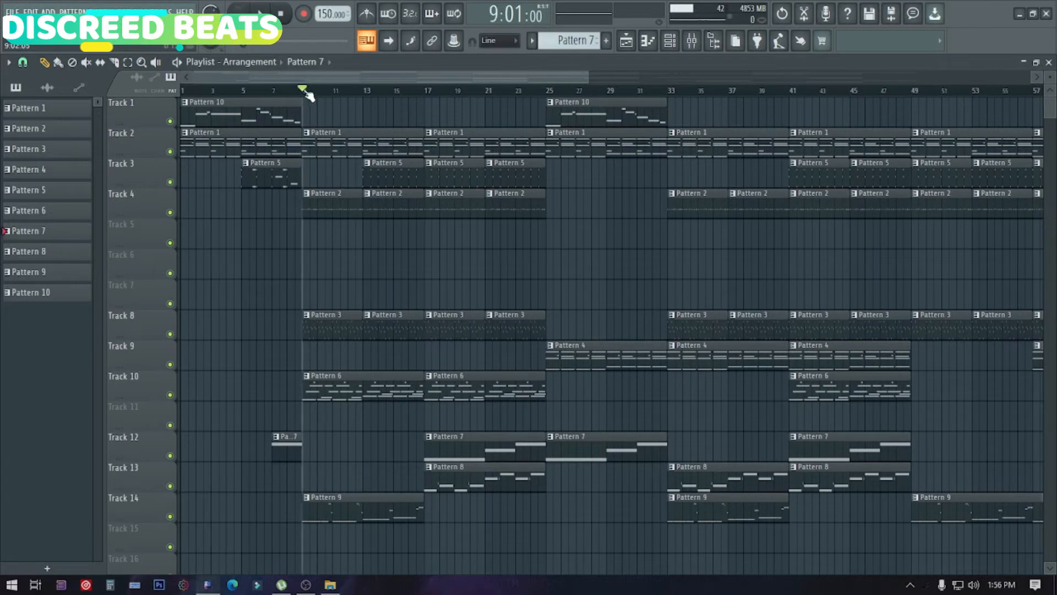
- Select Pattern 3 on Track 8 of the playlist and open its Kontakt notes in the piano roll
scroll(353, 247, down, 3)
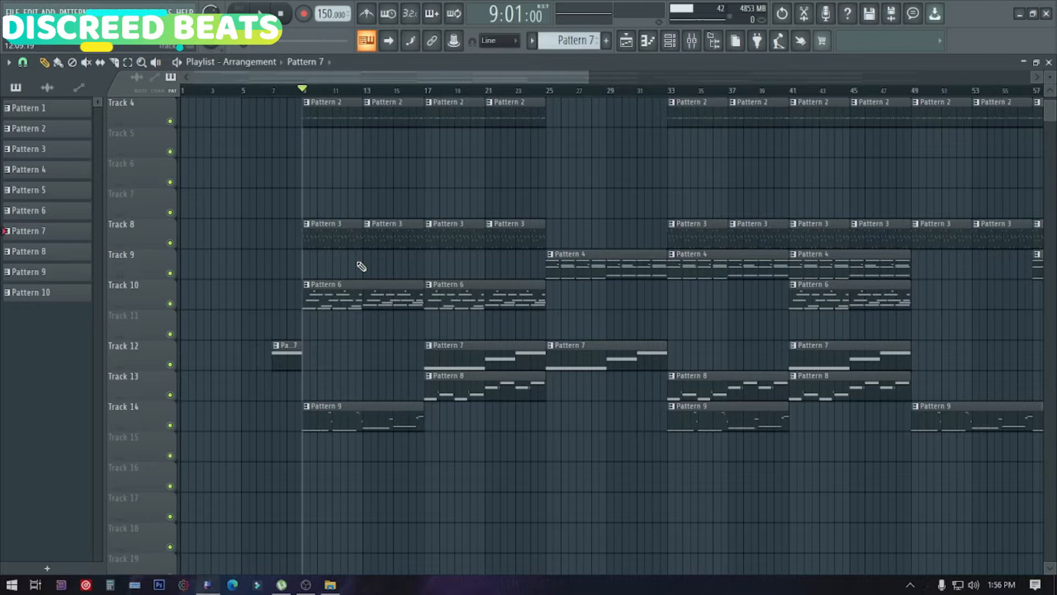
scroll(386, 291, up, 3)
click(351, 324)
click(671, 43)
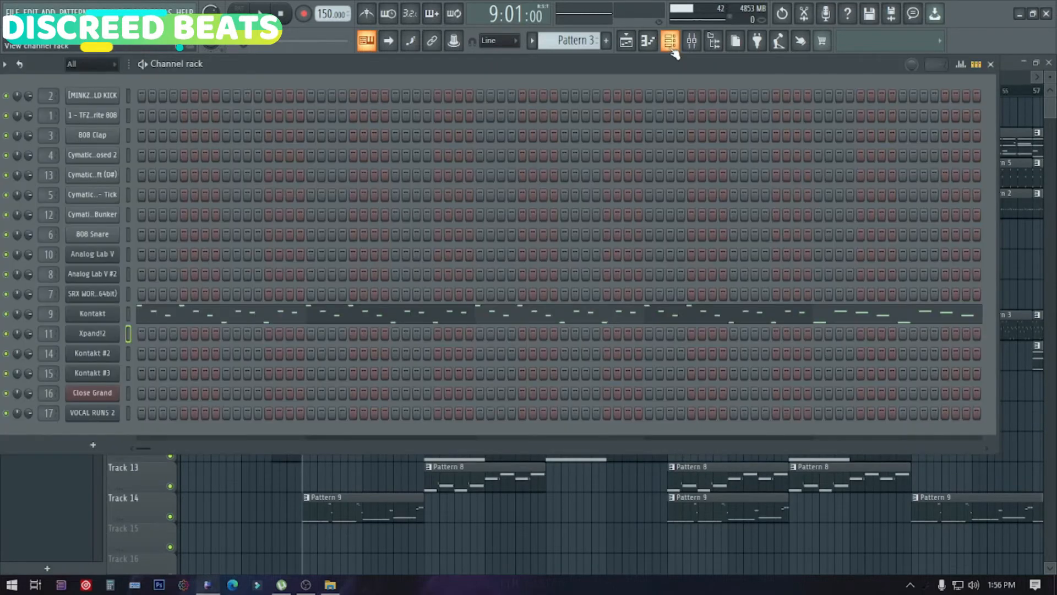
click(302, 319)
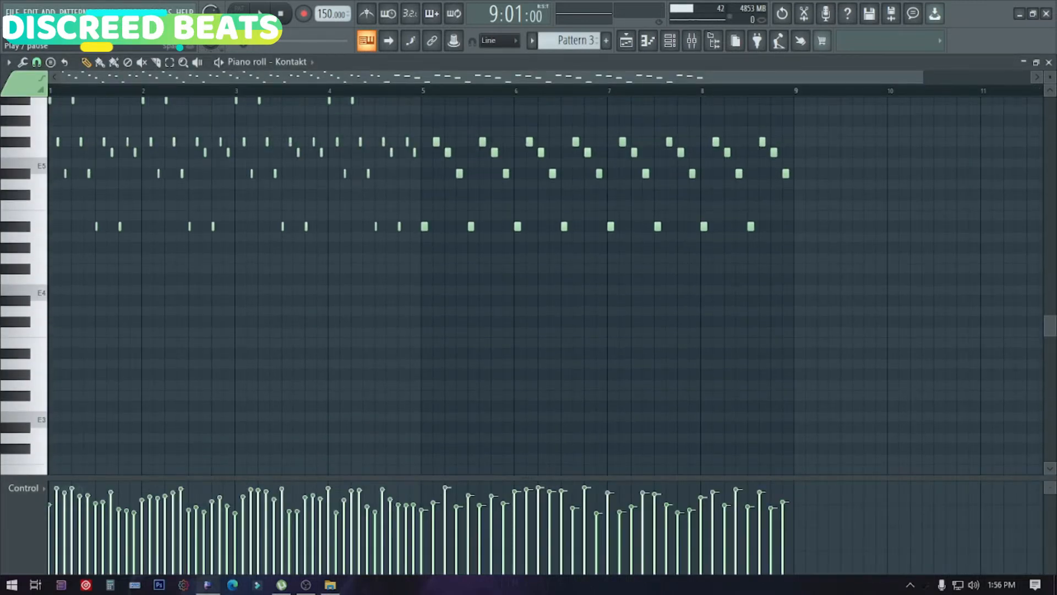
- Play back Pattern 3's Kontakt notes with all of them in view, stop playback and close the piano roll
click(261, 14)
scroll(284, 126, up, 5)
click(260, 14)
key(space)
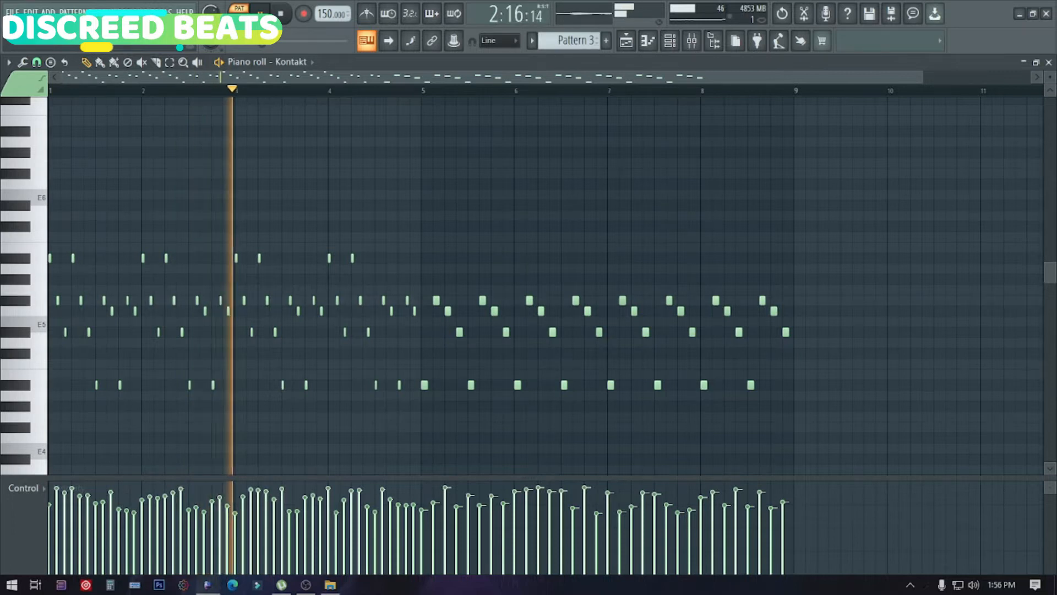
scroll(405, 177, down, 3)
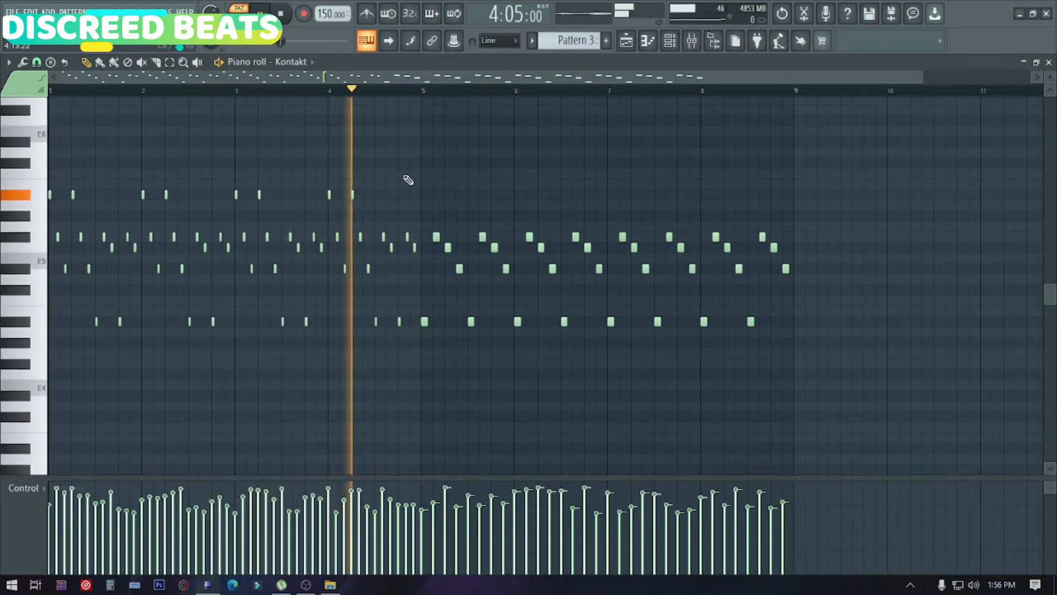
click(282, 15)
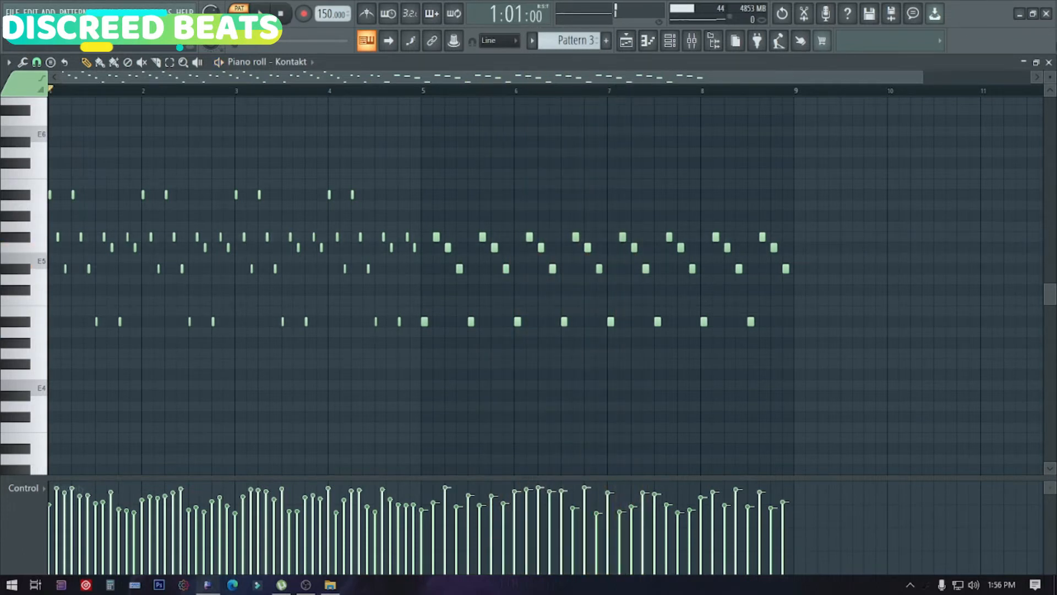
click(1048, 63)
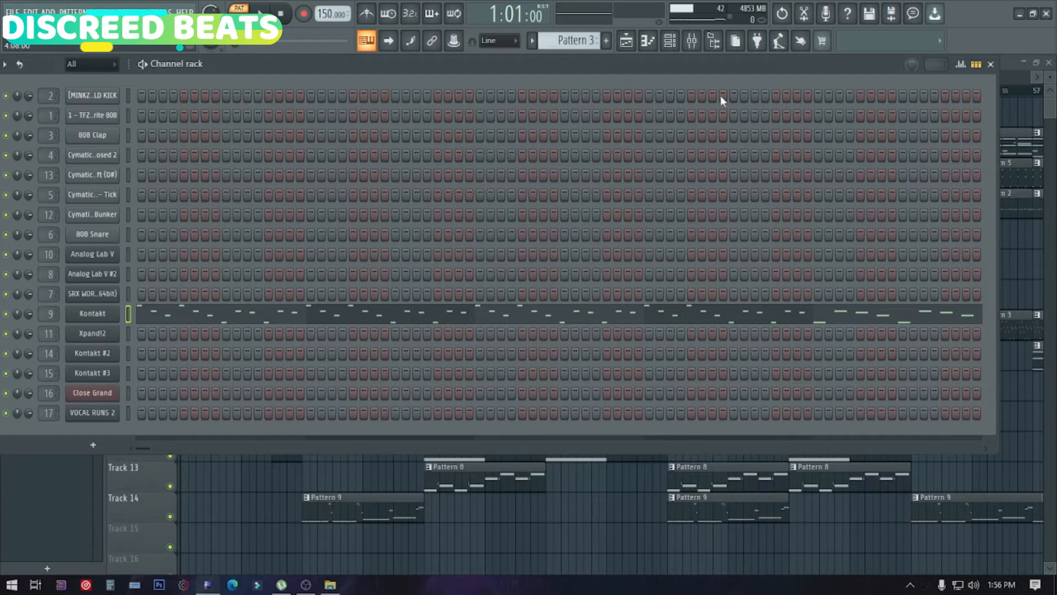
- Open the Fruity Stereo Shaper on the Kontakt 5 #2 mixer track, examine its settings and close it
click(702, 47)
click(702, 47)
click(695, 48)
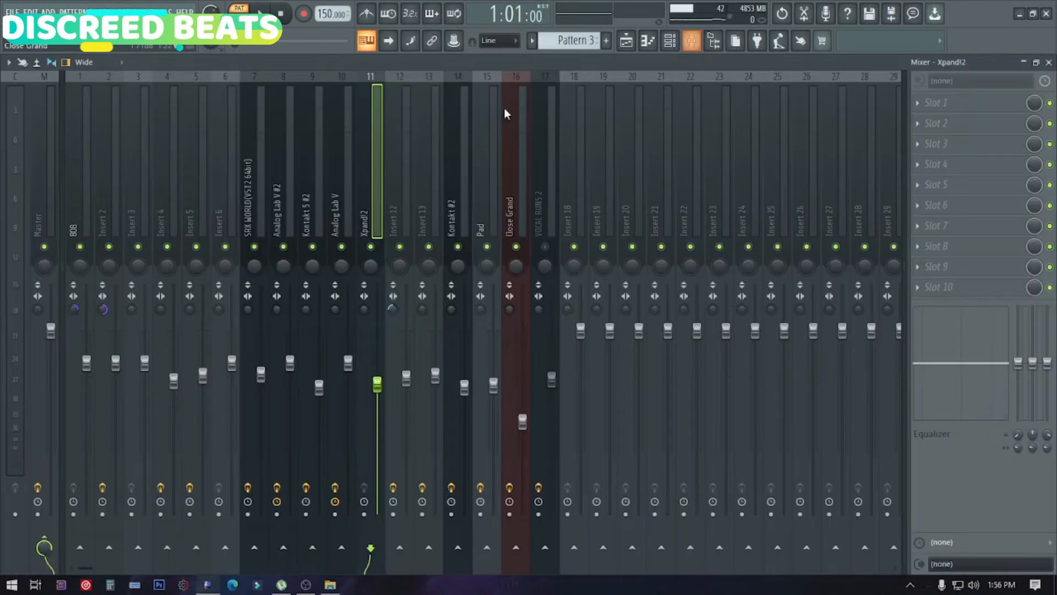
click(307, 119)
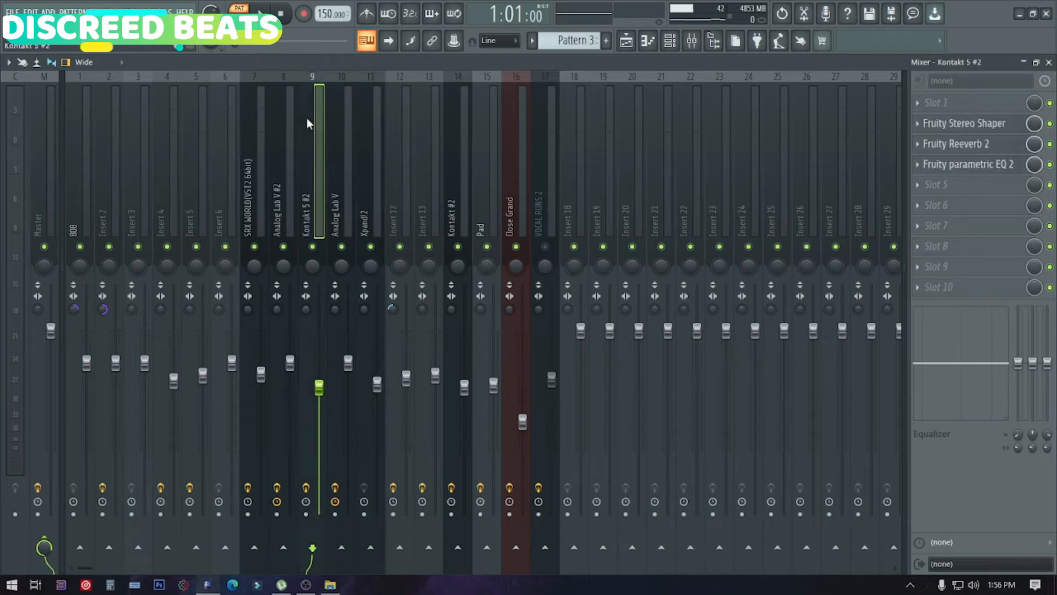
click(984, 130)
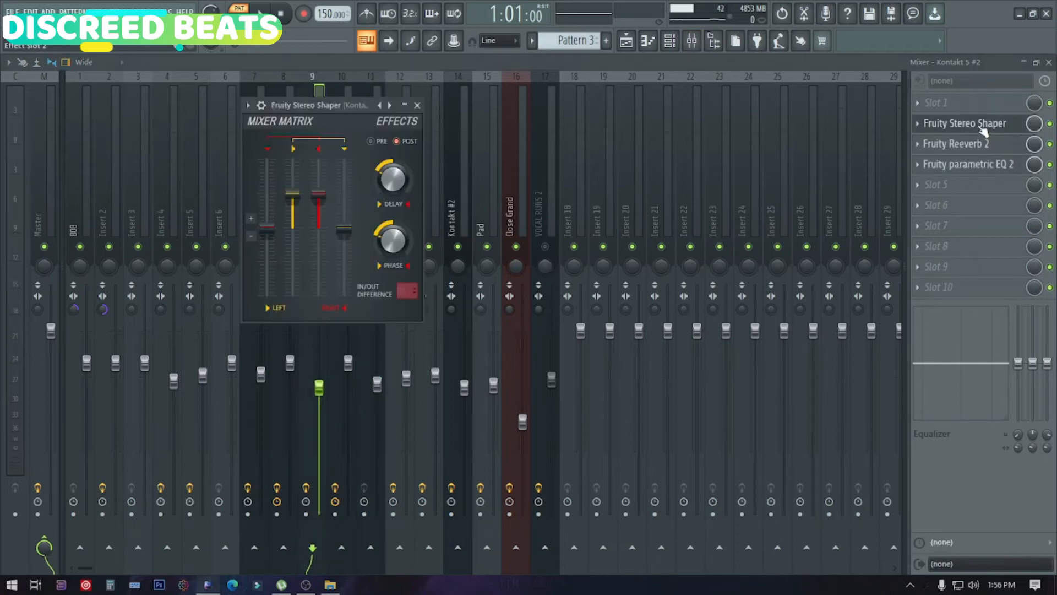
drag(332, 105, 483, 113)
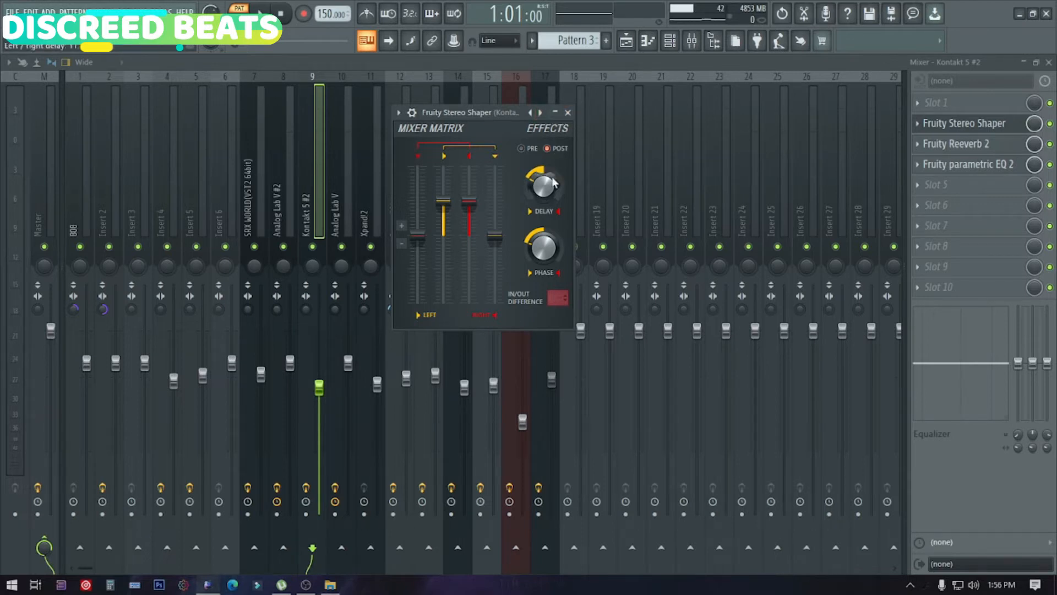
click(571, 112)
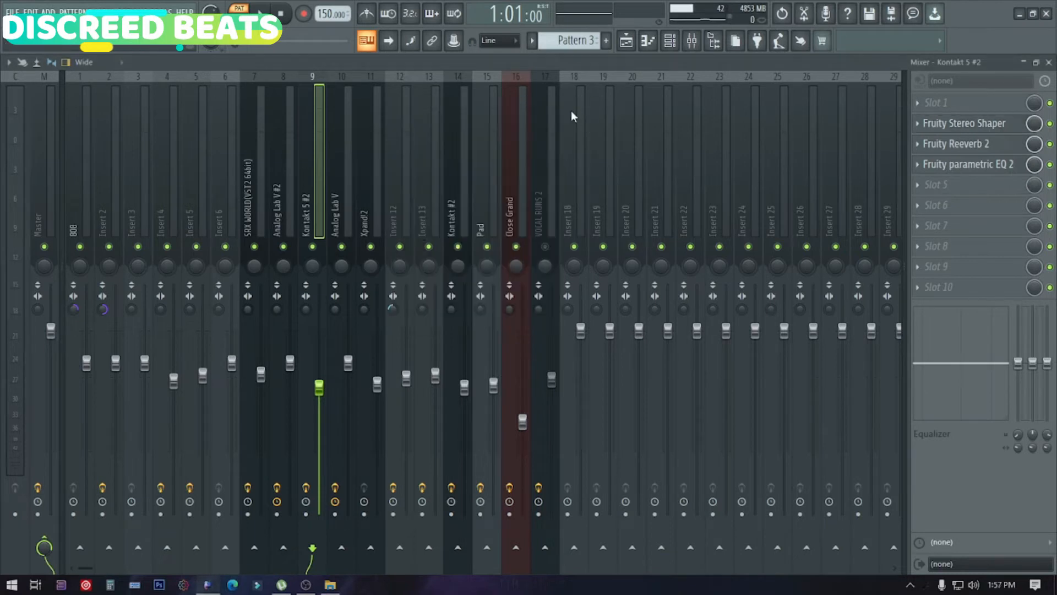
- Examine the Fruity Reeverb 2 and Fruity parametric EQ 2 settings on the Kontakt 5 #2 track, and close the mixer
click(993, 145)
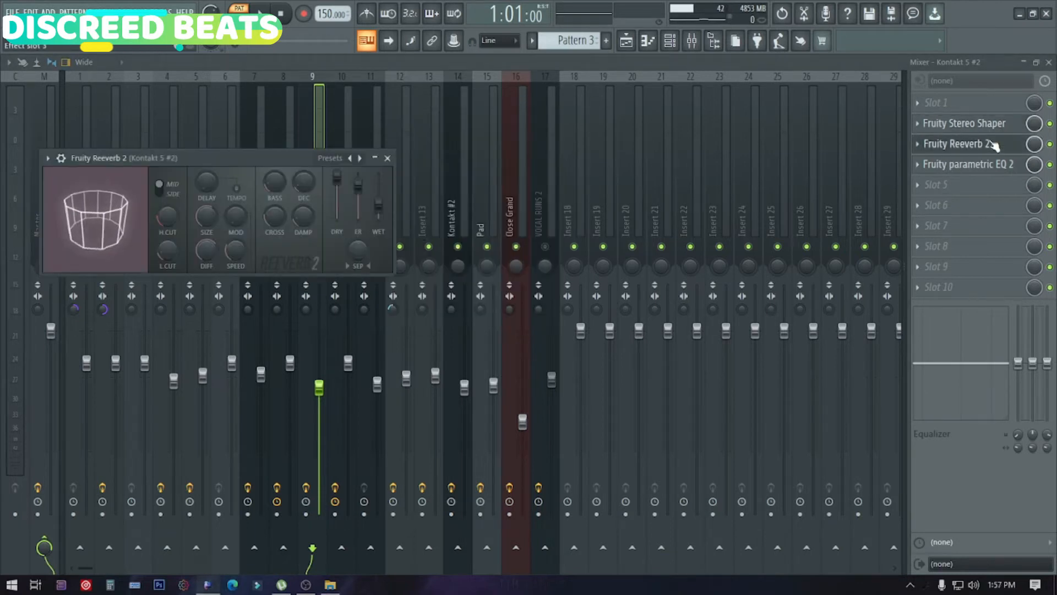
drag(292, 158, 515, 121)
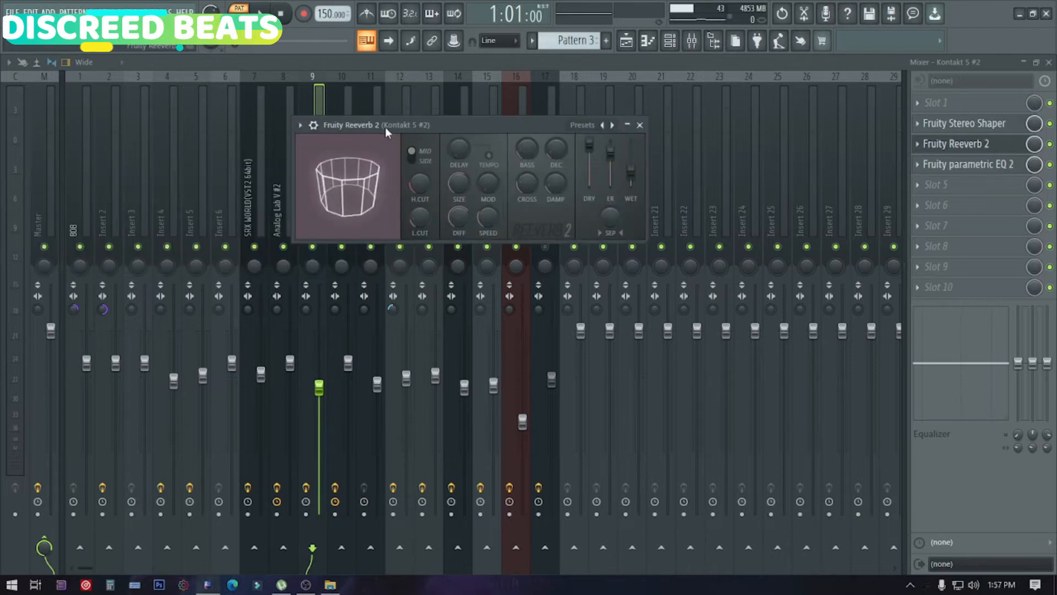
click(640, 126)
click(1002, 164)
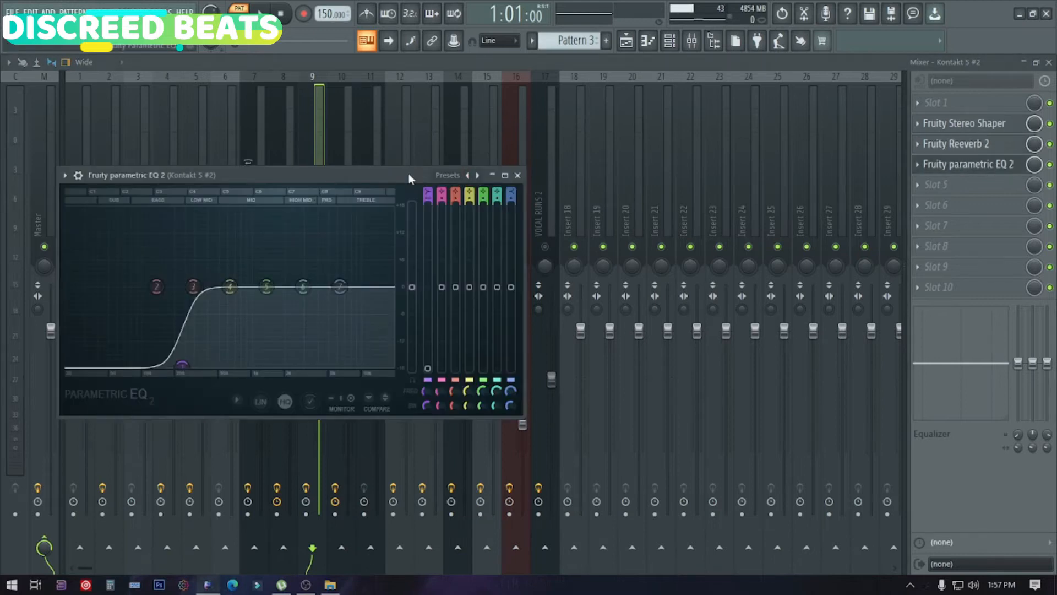
drag(409, 174, 642, 134)
click(751, 134)
click(1048, 62)
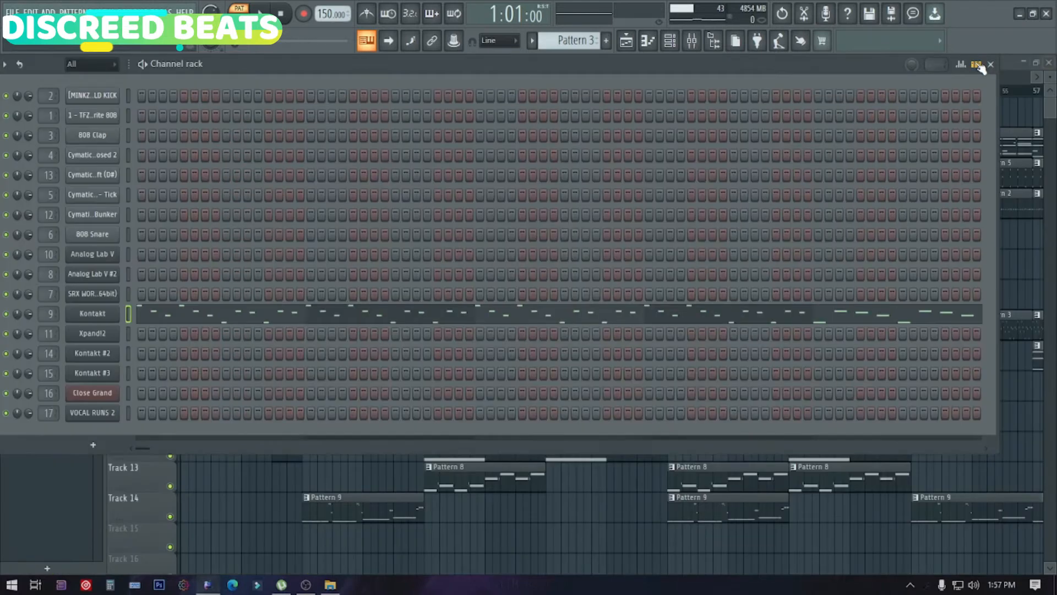
- Select Pattern 6 on Track 10 of the playlist and open its Analog Lab V notes in the piano roll
click(627, 42)
scroll(402, 256, down, 1)
scroll(401, 256, down, 5)
scroll(401, 248, up, 6)
double_click(358, 385)
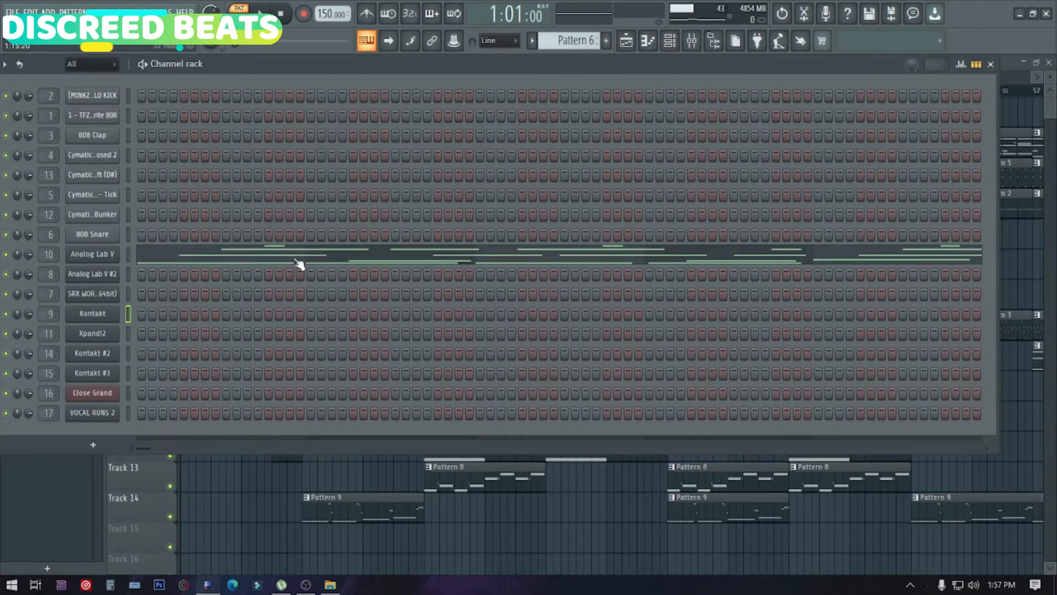
click(299, 263)
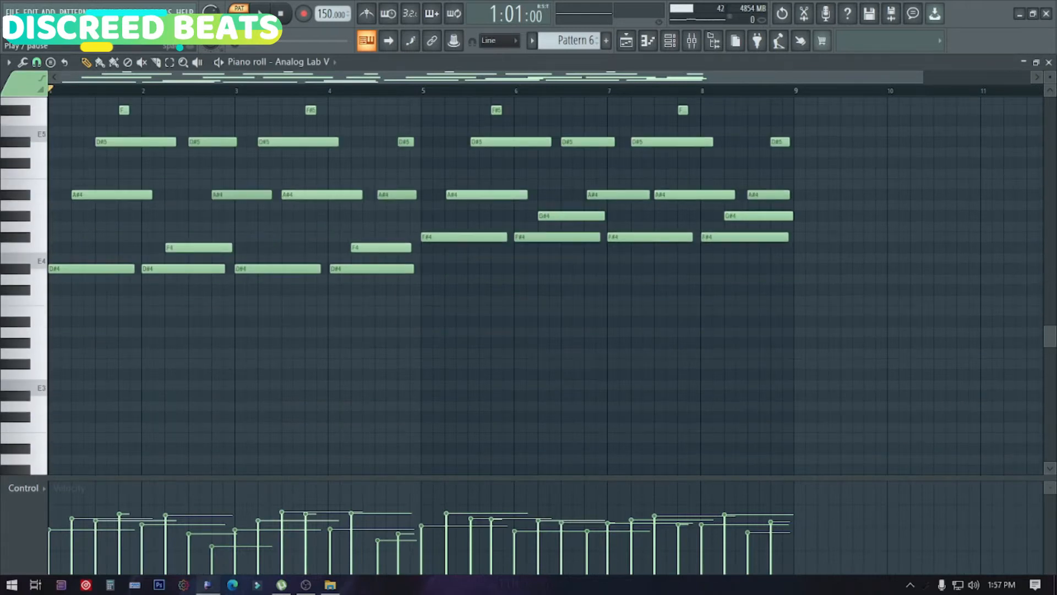
- Play back Pattern 6's Analog Lab V notes with all of them in view, stop playback and close the piano roll
key(space)
scroll(309, 176, up, 4)
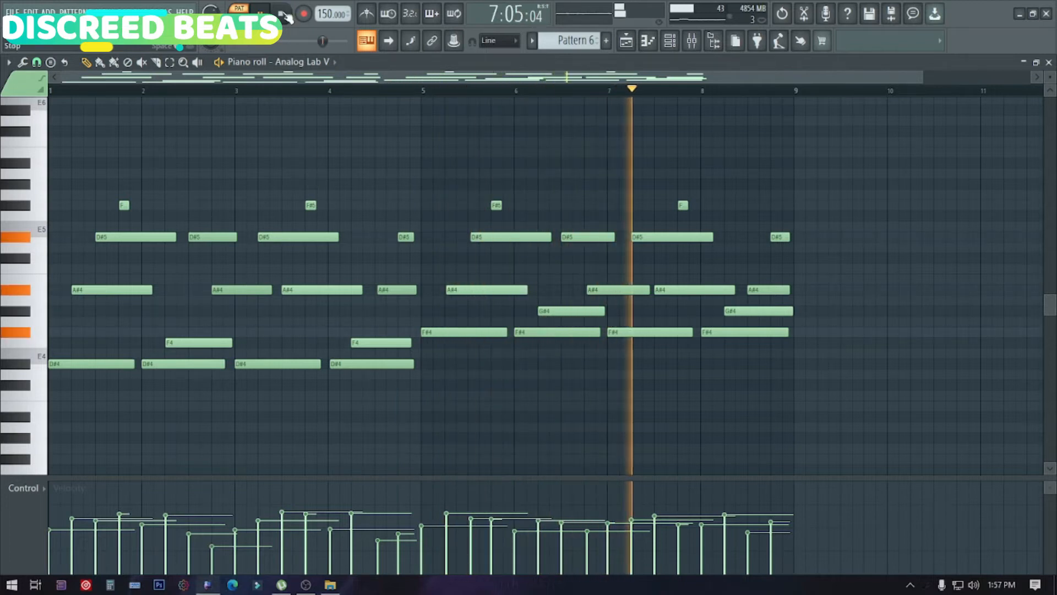
key(space)
click(1049, 62)
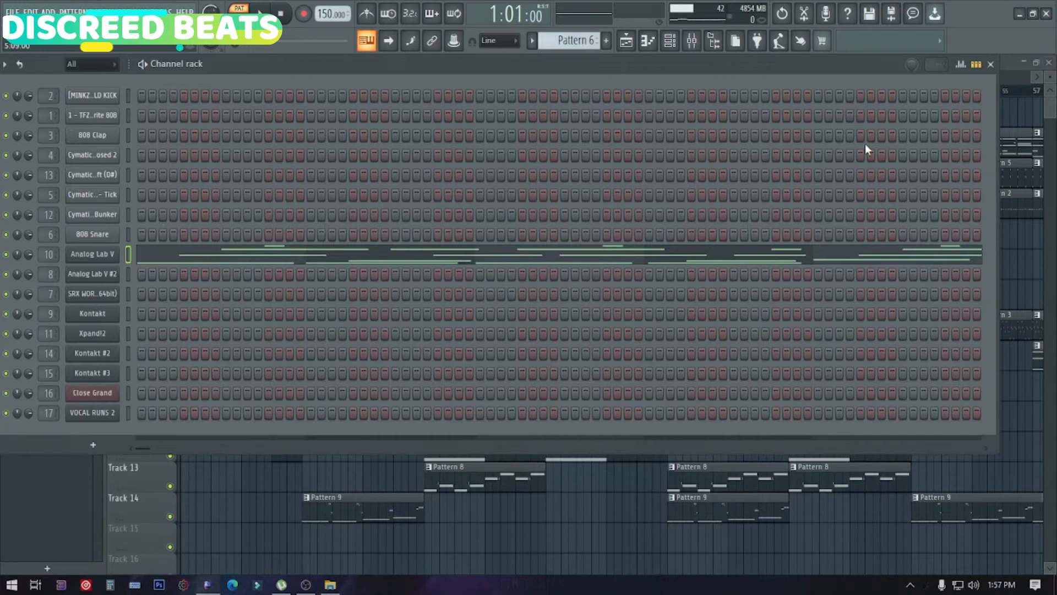
- Open the Fruity parametric EQ 2 on the Analog Lab V mixer track, examine its curve and close it
click(692, 40)
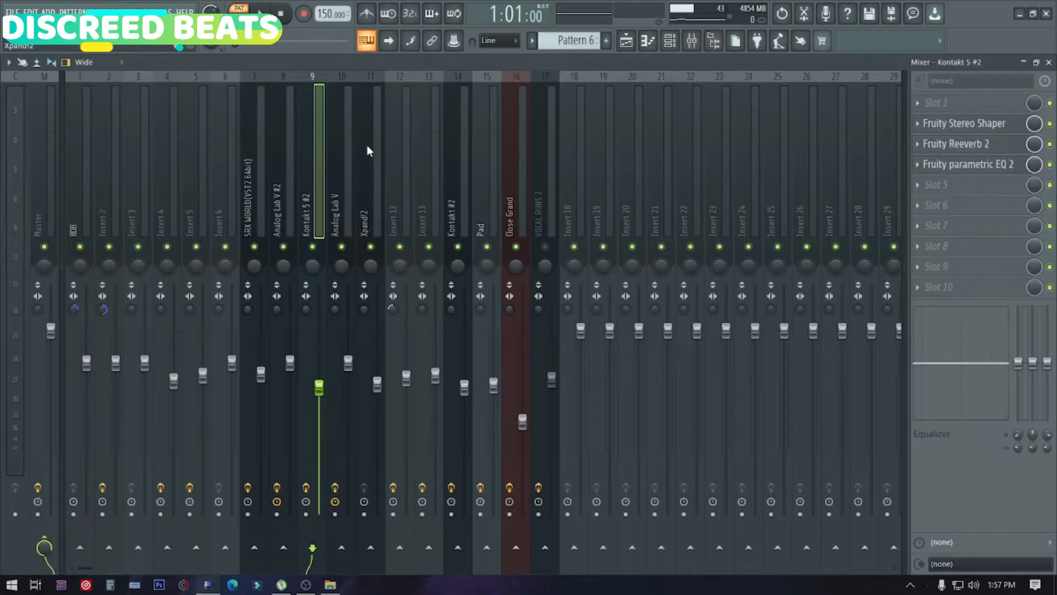
click(340, 137)
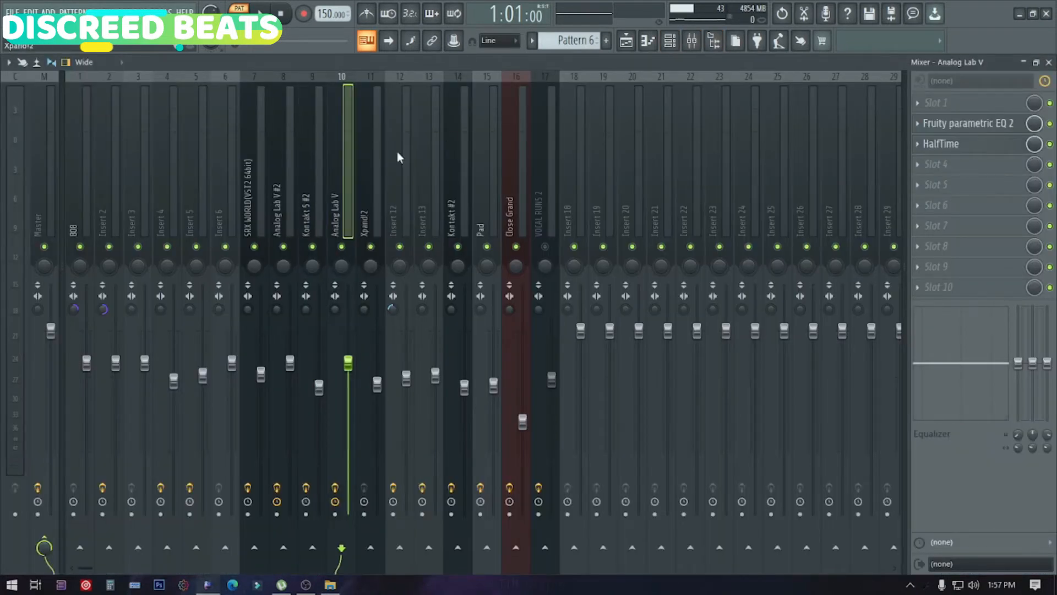
click(959, 125)
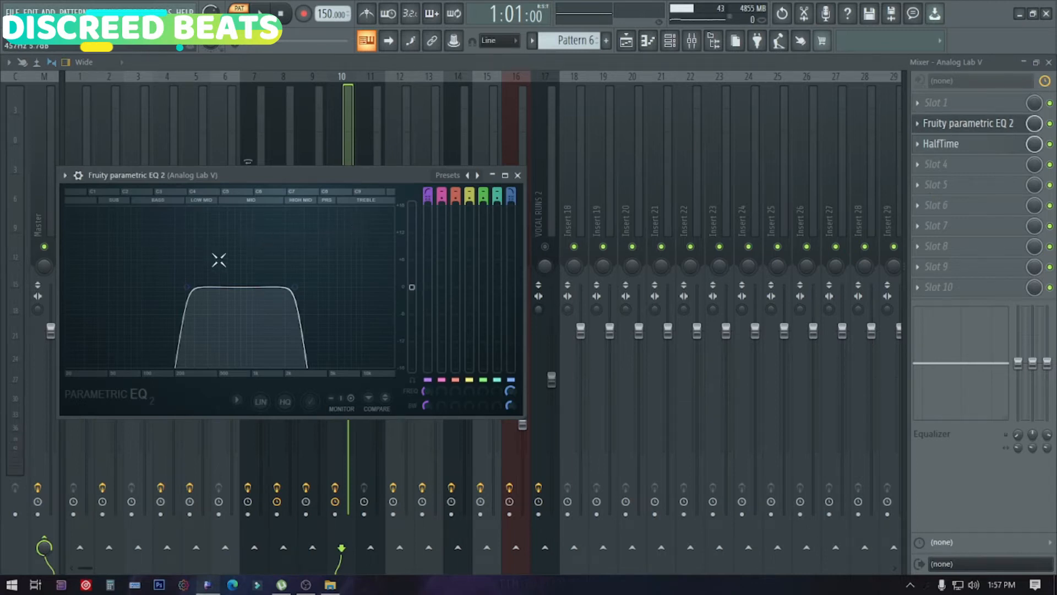
click(518, 175)
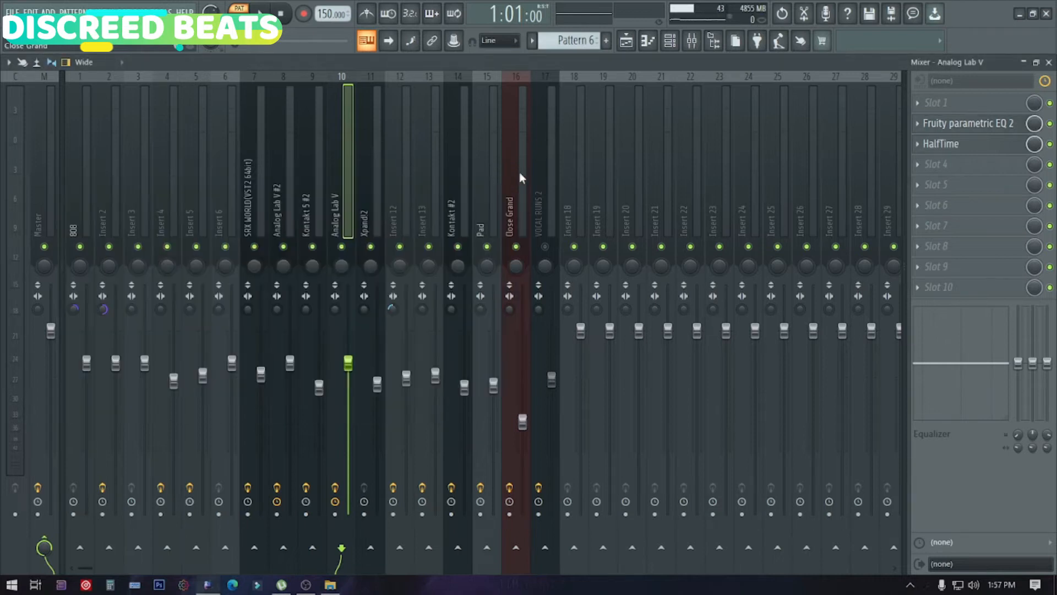
- Examine the HalfTime effect's settings on the Analog Lab V track, and close the plugin and the mixer
click(943, 146)
drag(502, 269, 549, 110)
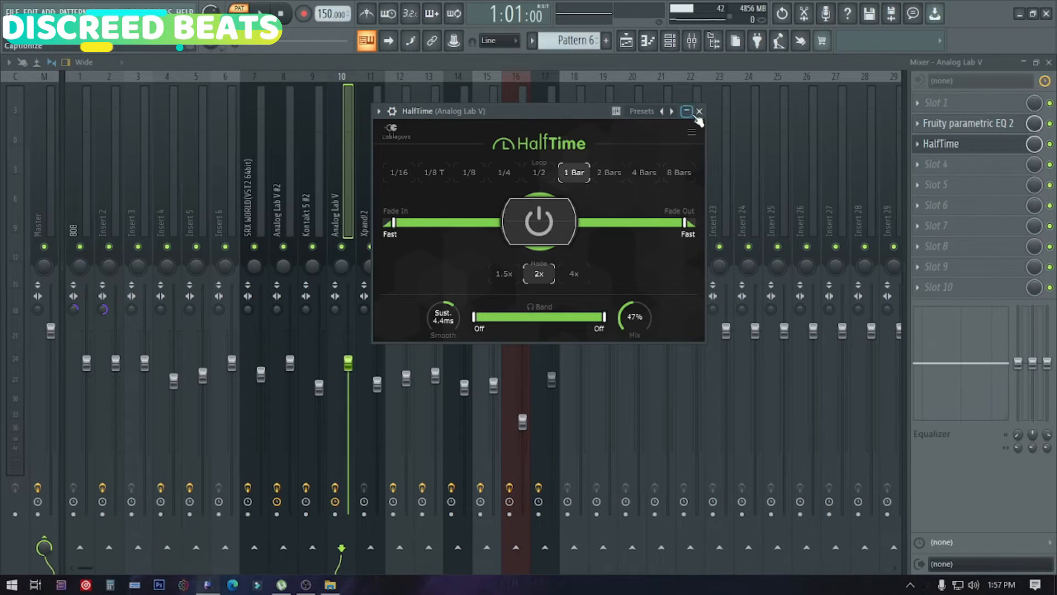
click(699, 110)
click(1049, 64)
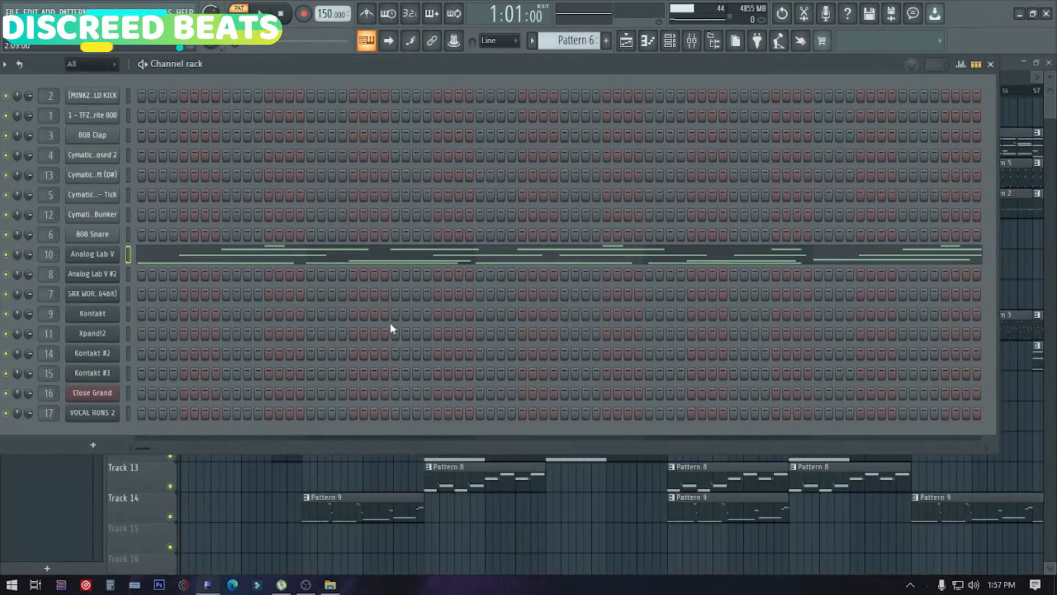
- Select Pattern 9 on Track 14 of the playlist and open its TFZ 808 notes in the piano roll
click(670, 41)
scroll(426, 212, down, 5)
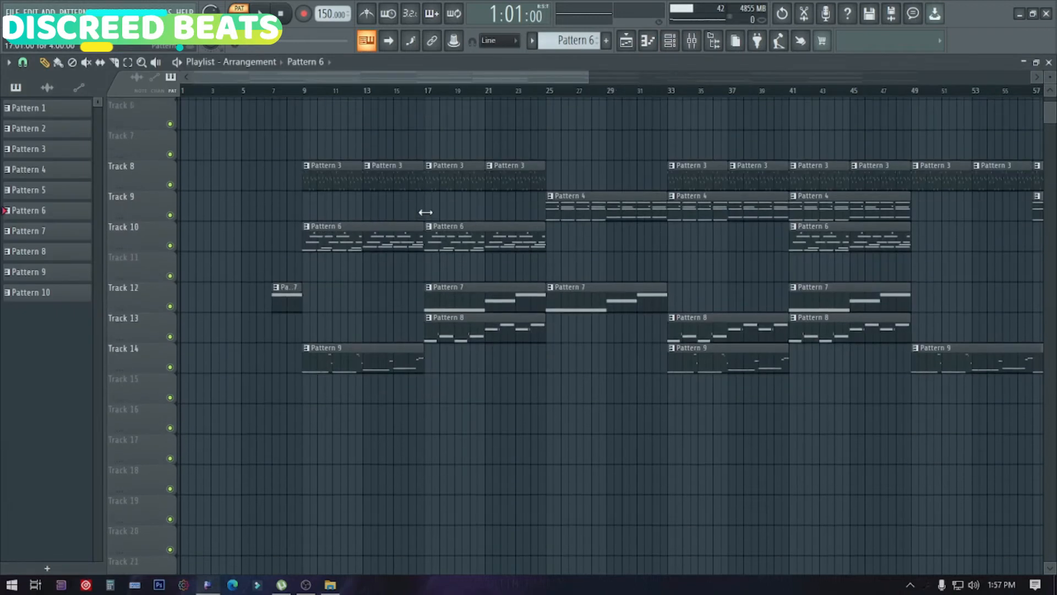
click(358, 355)
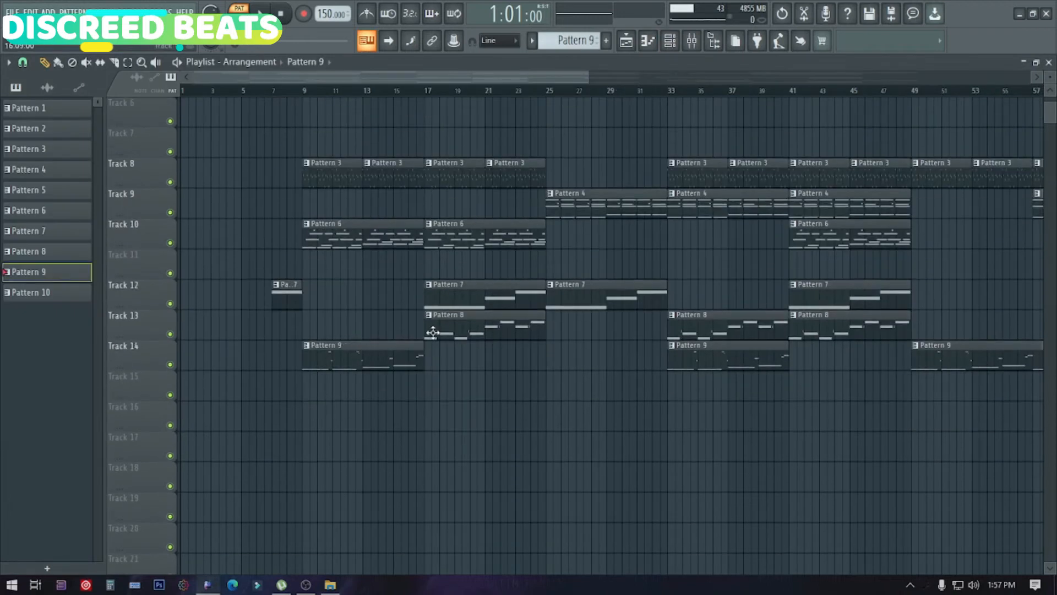
click(670, 40)
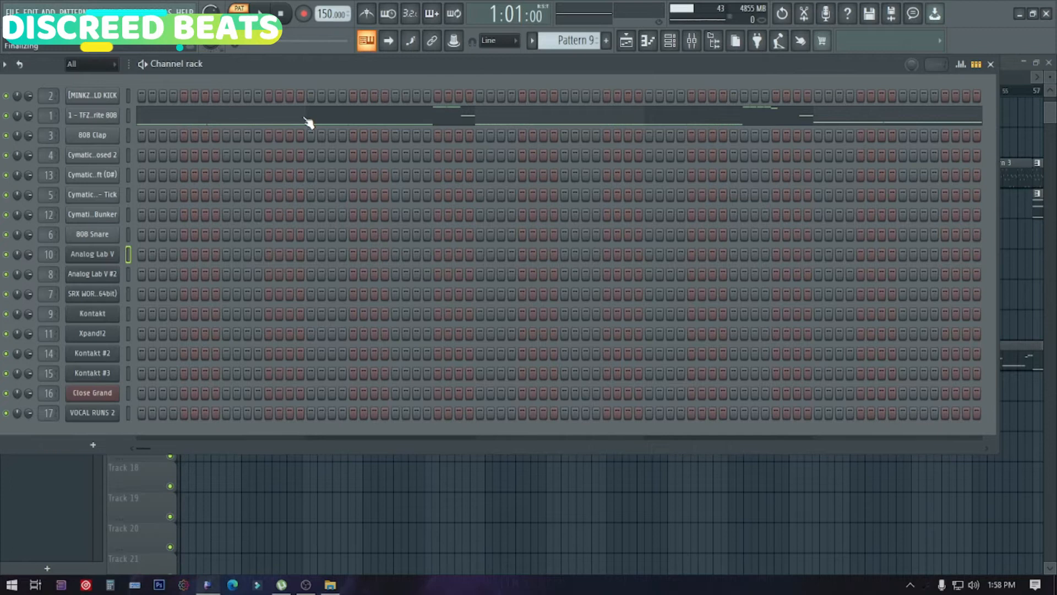
click(308, 123)
scroll(267, 271, up, 5)
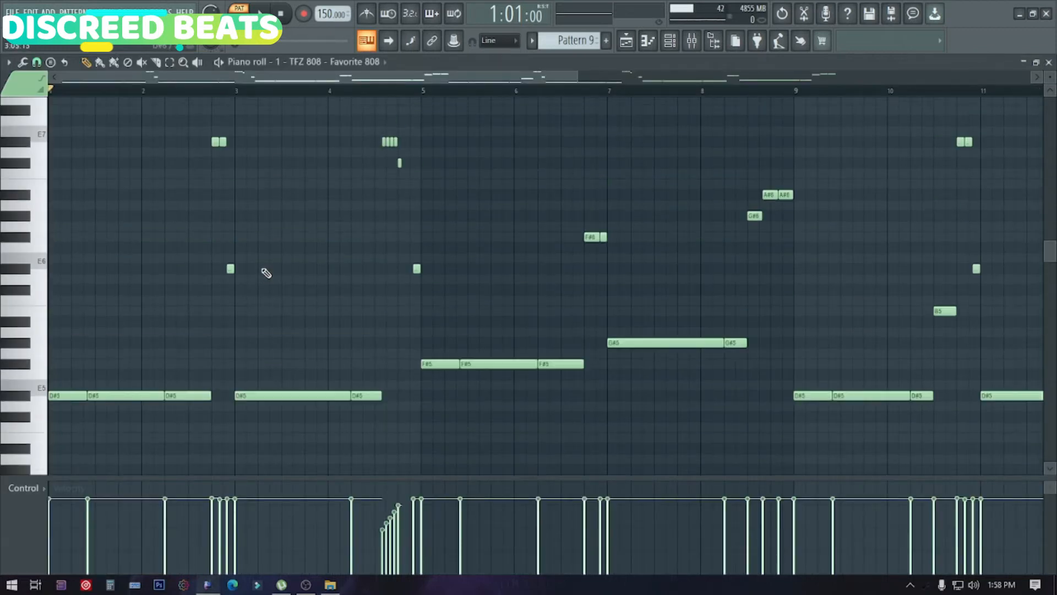
- Play back Pattern 9's 808 notes with the whole pattern in view, stop playback and close the piano roll
key(space)
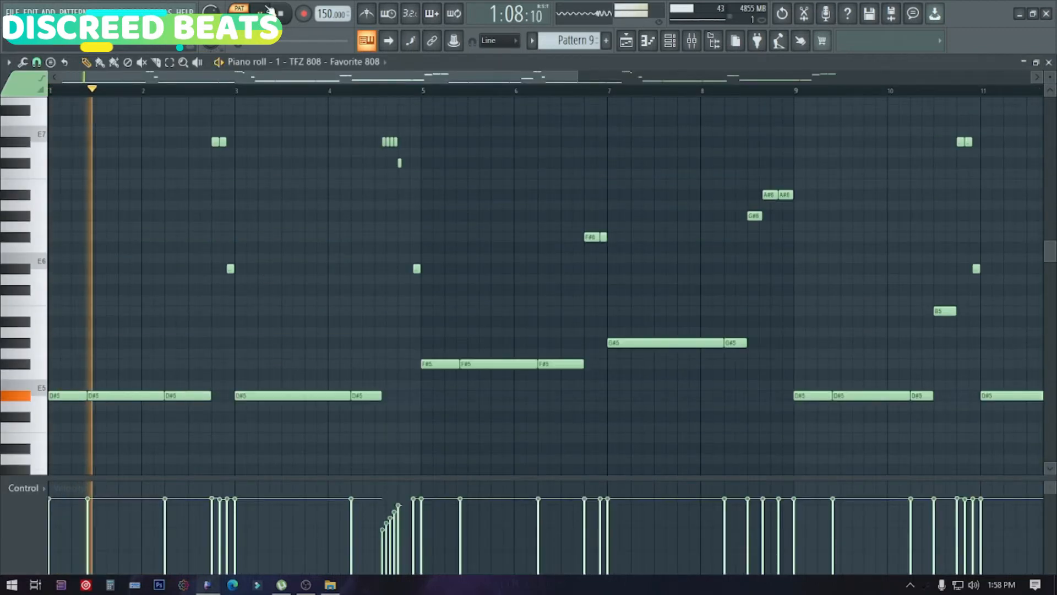
scroll(528, 144, up, 2)
drag(578, 77, 938, 99)
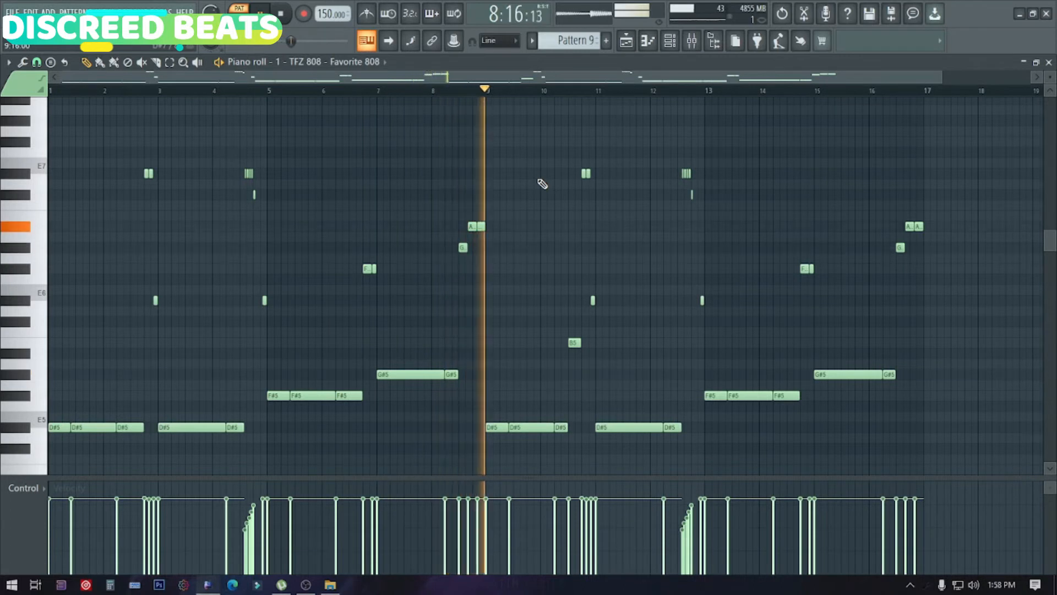
click(283, 16)
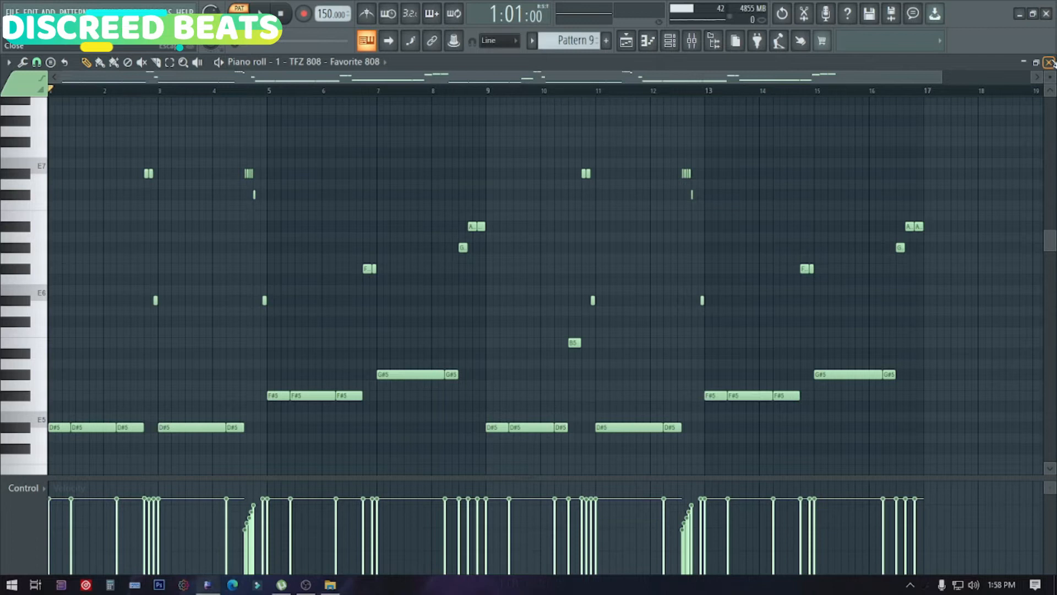
key(F6)
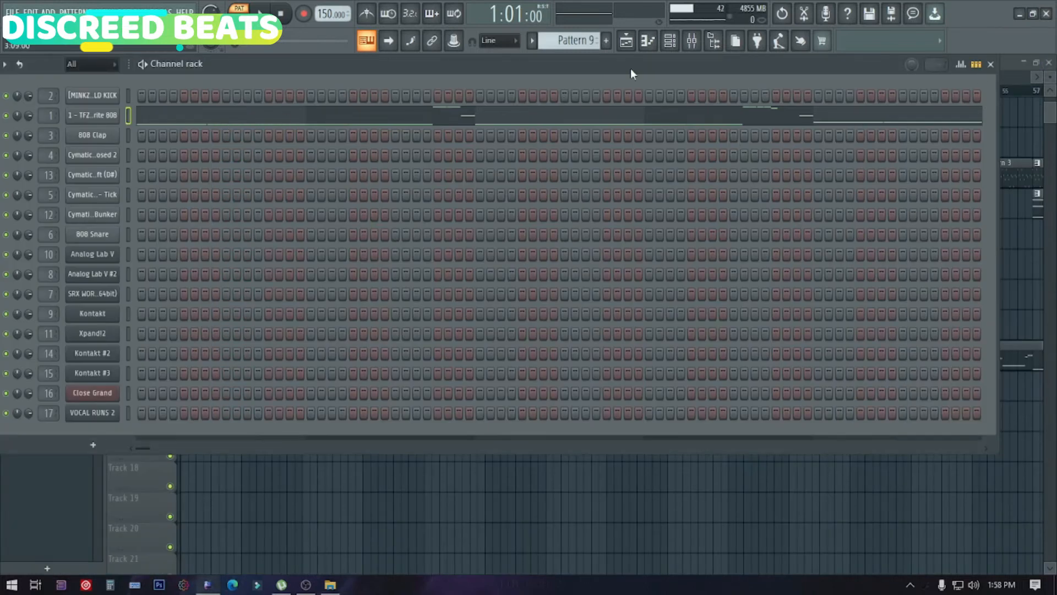
- Check the 808 mixer track's effect slots, and close the mixer and channel rack
click(692, 40)
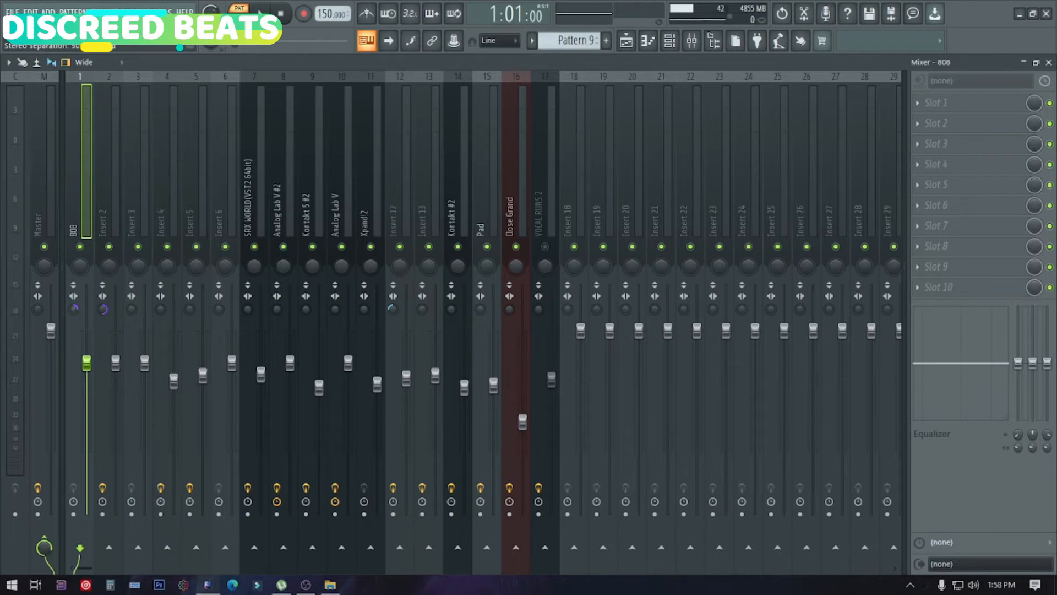
click(1048, 62)
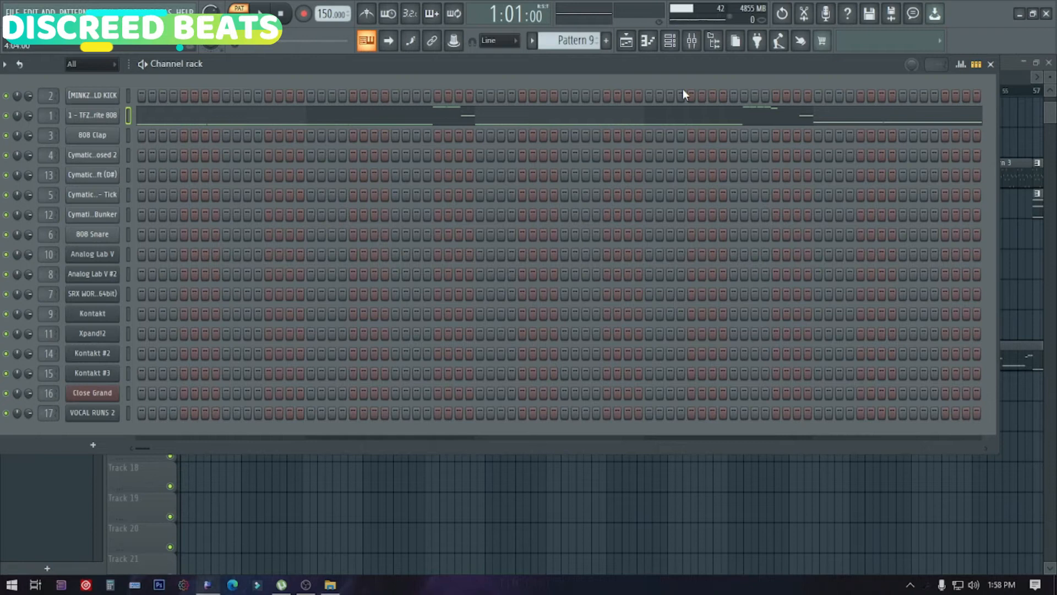
click(682, 44)
click(682, 44)
click(682, 45)
- Move the playback position to bar 13, select Pattern 8 on Track 13 and open its Kontakt #2 notes in the piano roll
scroll(644, 177, up, 5)
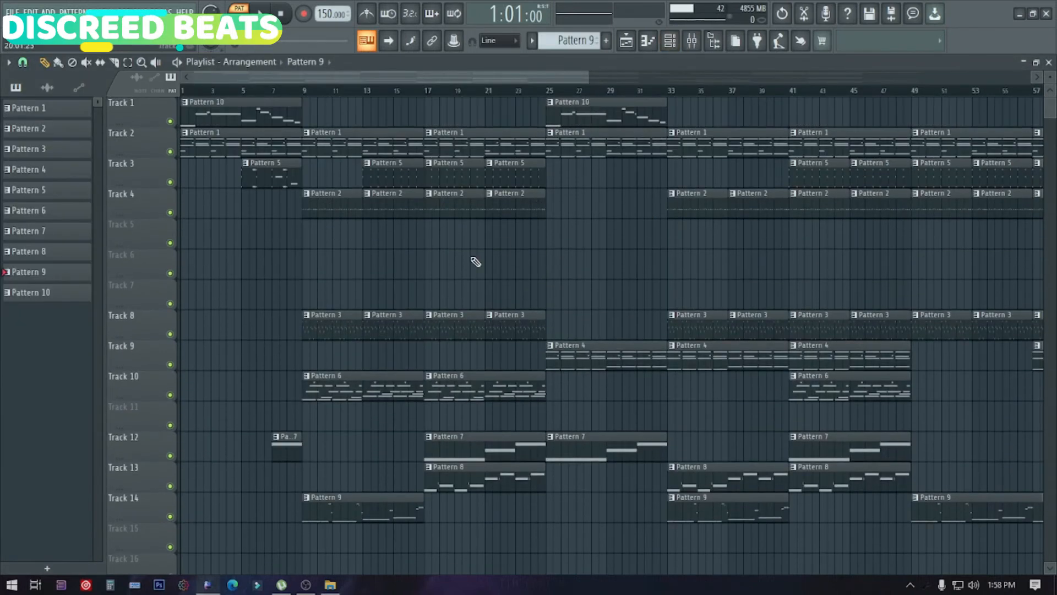
click(370, 92)
scroll(435, 440, down, 1)
click(467, 446)
click(671, 45)
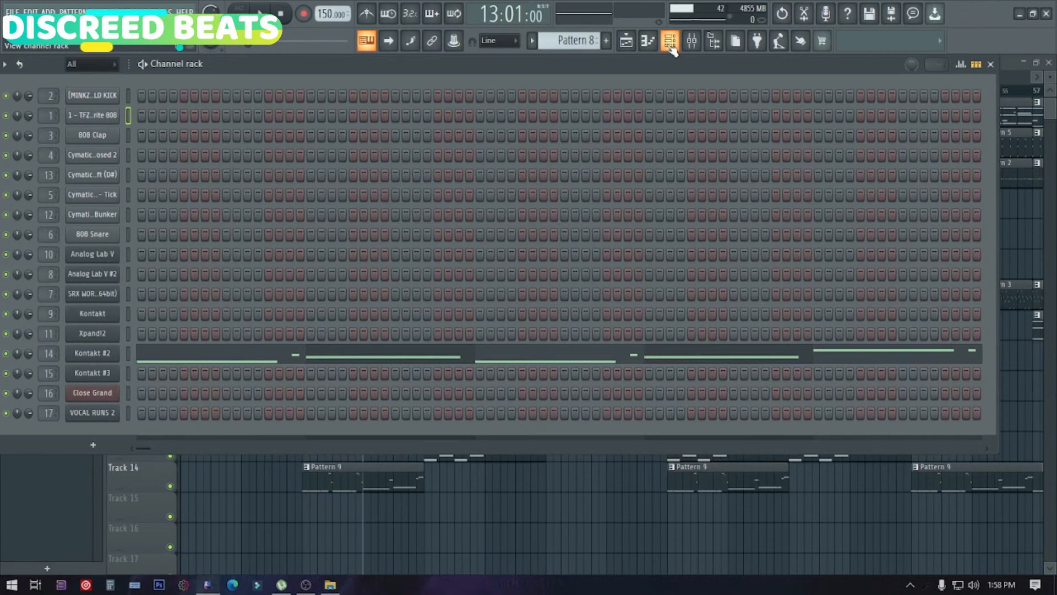
click(307, 359)
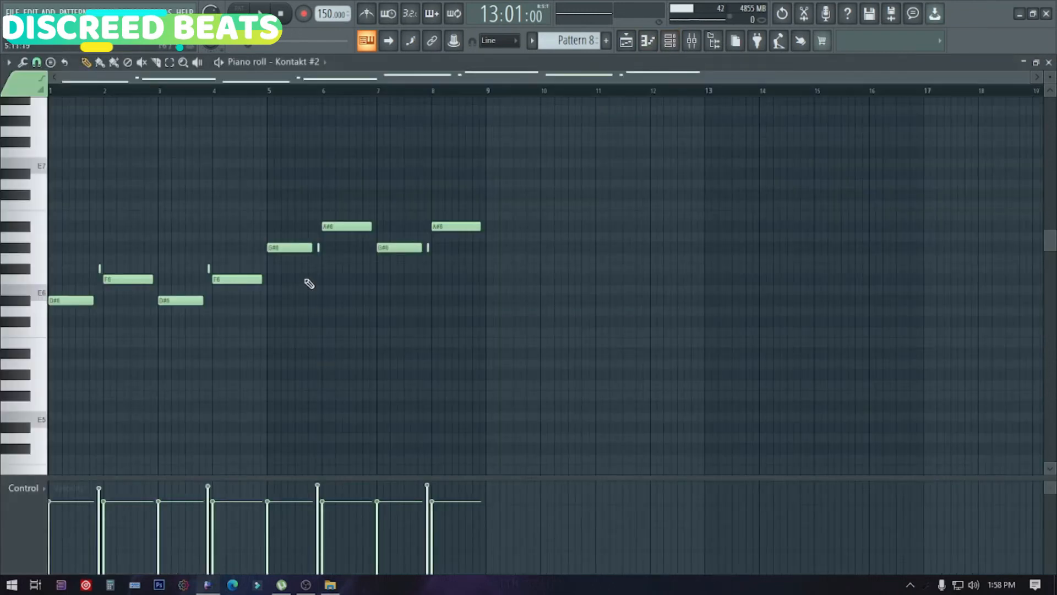
- Play back Pattern 8's Kontakt #2 notes, stop playback and close the piano roll
click(259, 13)
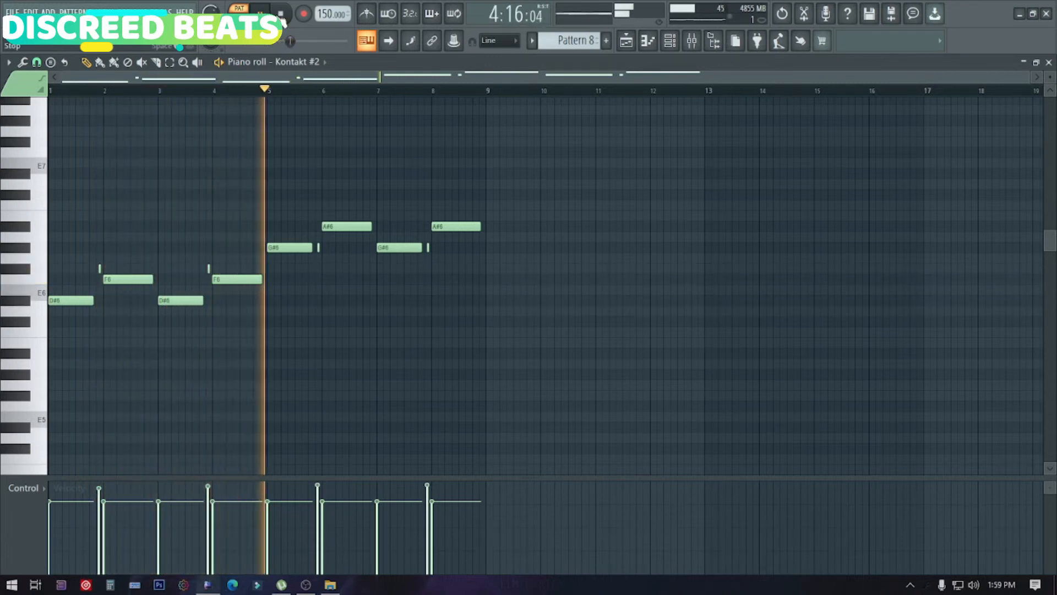
click(282, 19)
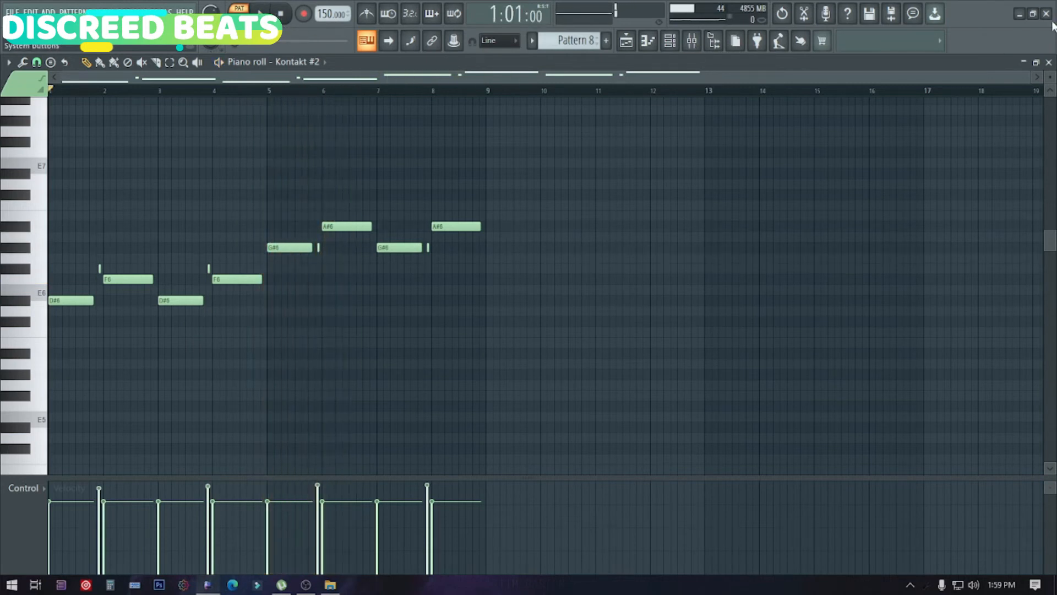
click(1050, 63)
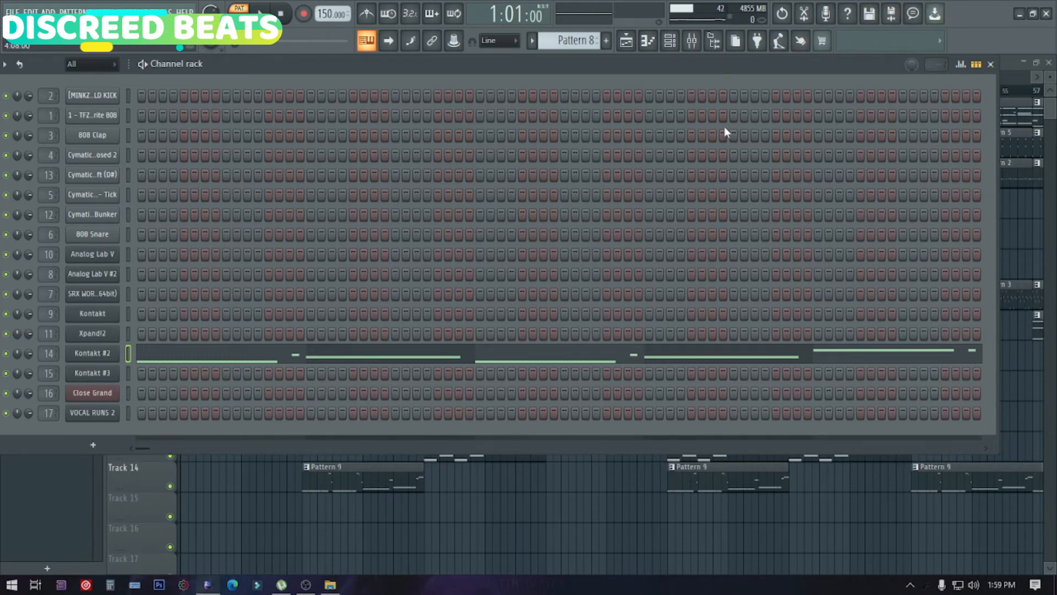
- Inspect the Raum reverb on the Kontakt #2 mixer track, and close the effect, mixer and channel rack
click(692, 41)
click(692, 41)
click(693, 41)
click(462, 148)
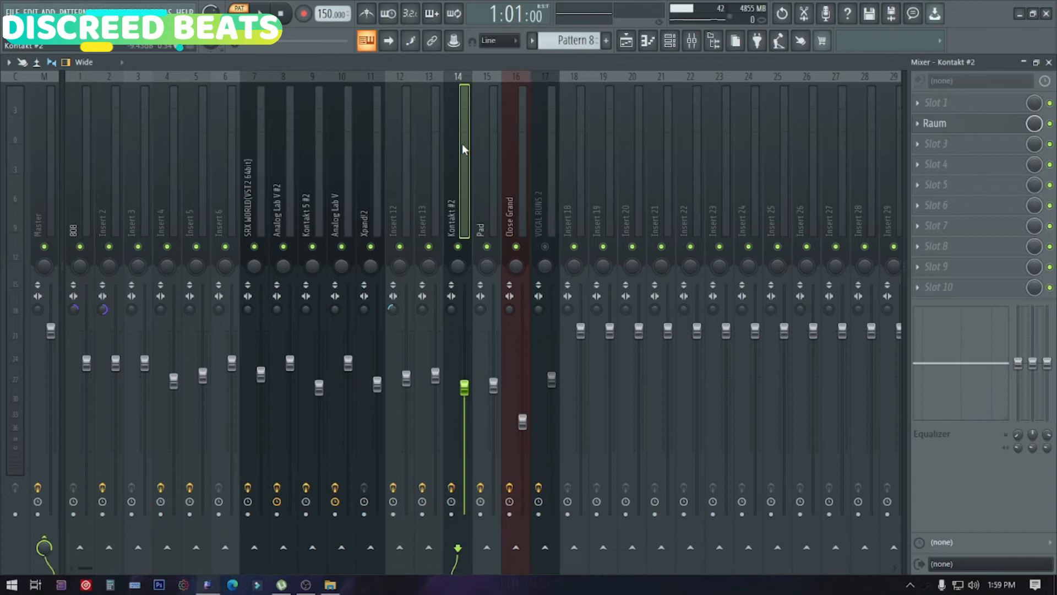
click(948, 125)
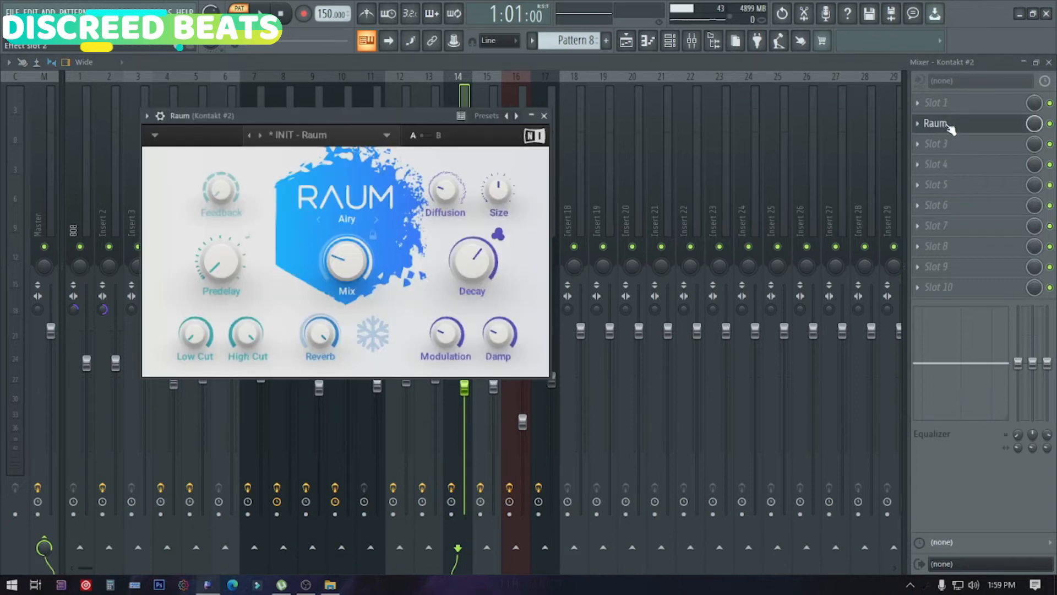
click(290, 357)
click(544, 116)
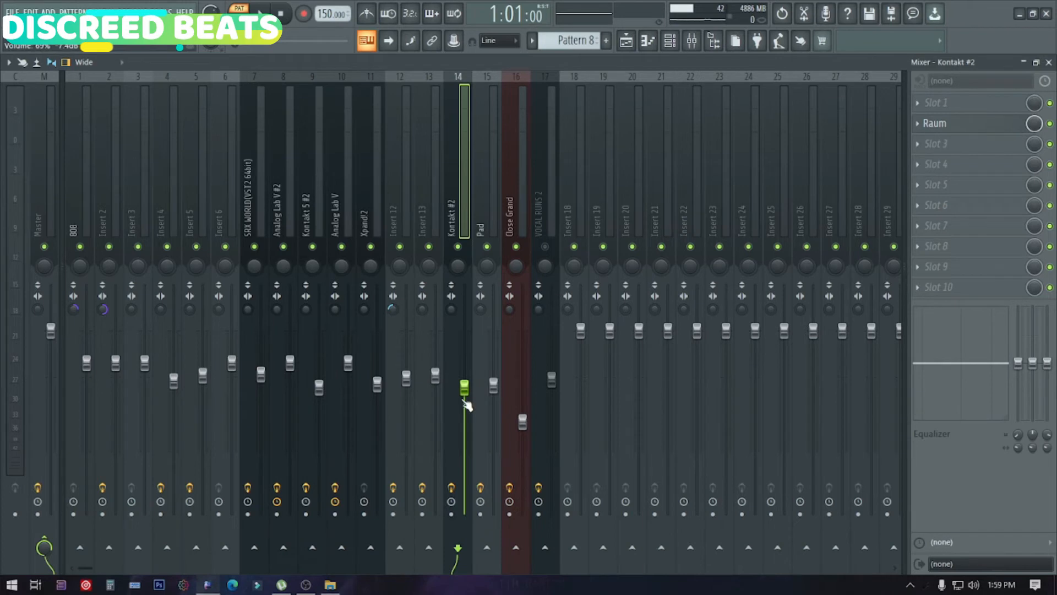
click(1050, 63)
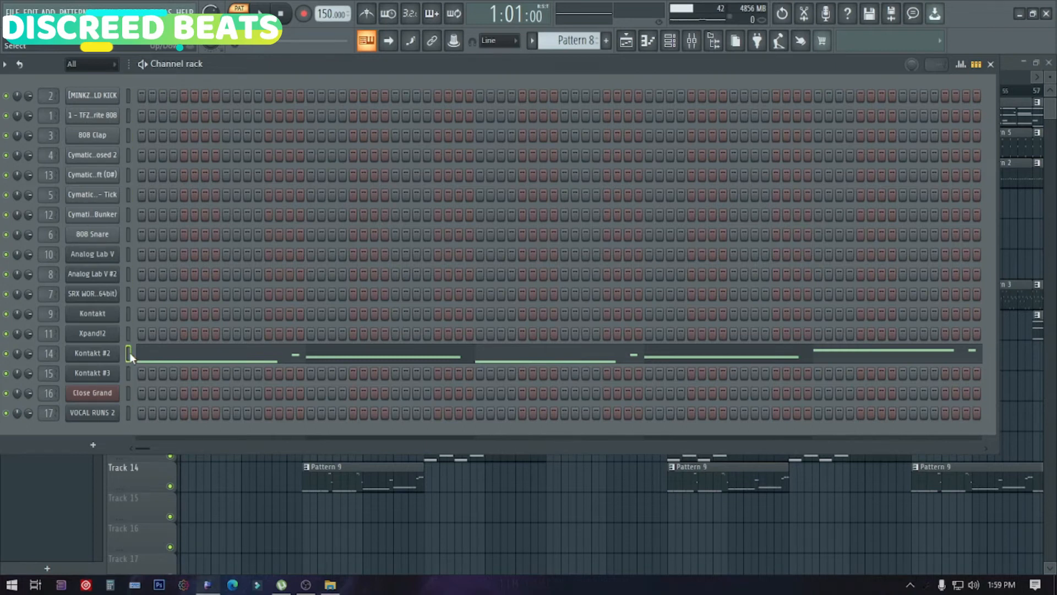
click(991, 64)
- Play the arrangement in song mode from bar 17 through the Pattern 7 and Pattern 8 section, and stop playback
scroll(495, 384, up, 1)
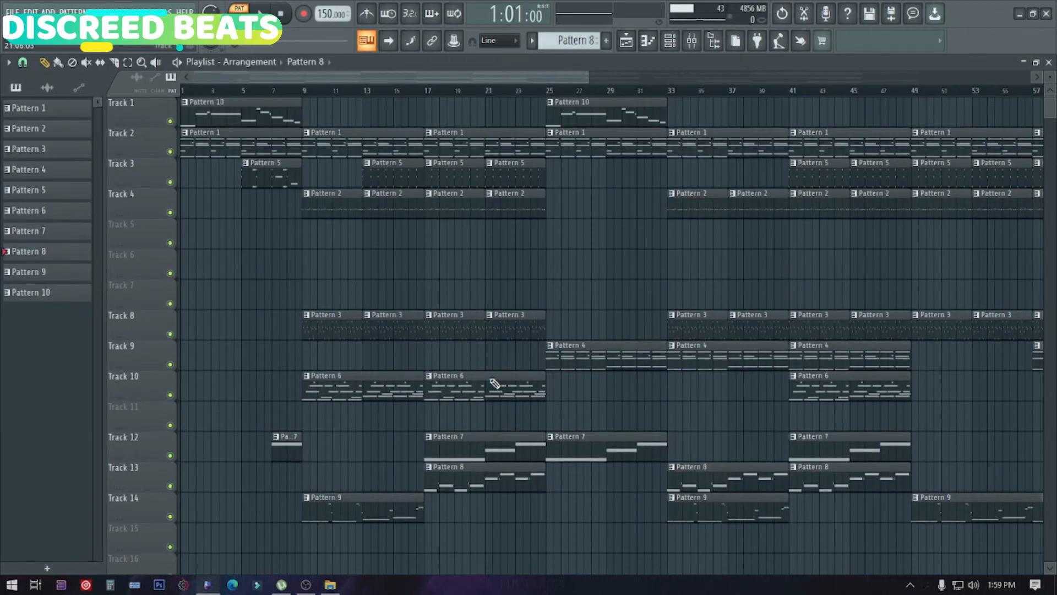
drag(589, 76, 630, 65)
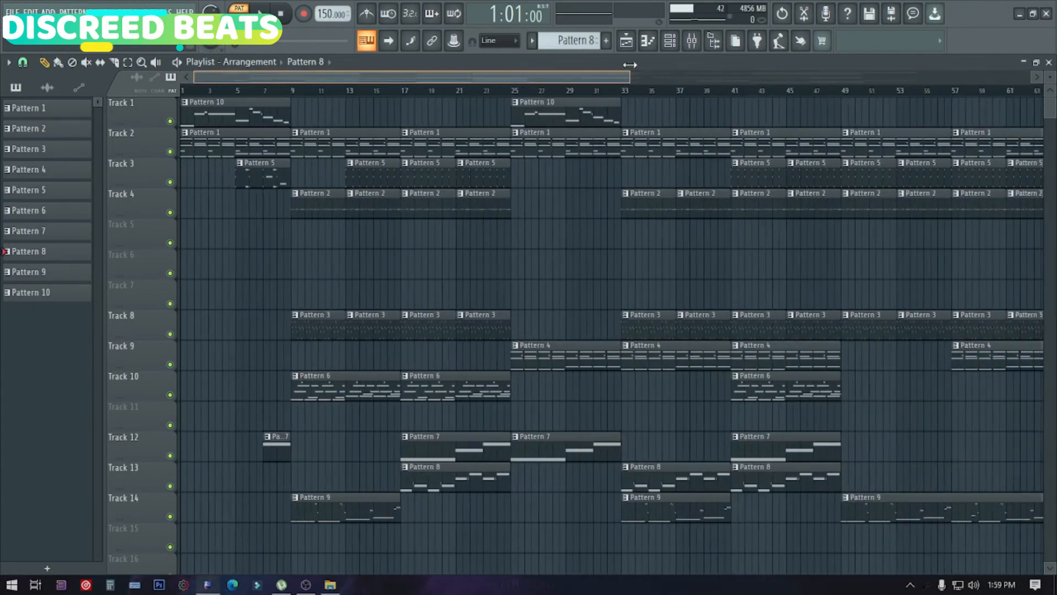
drag(630, 65, 805, 68)
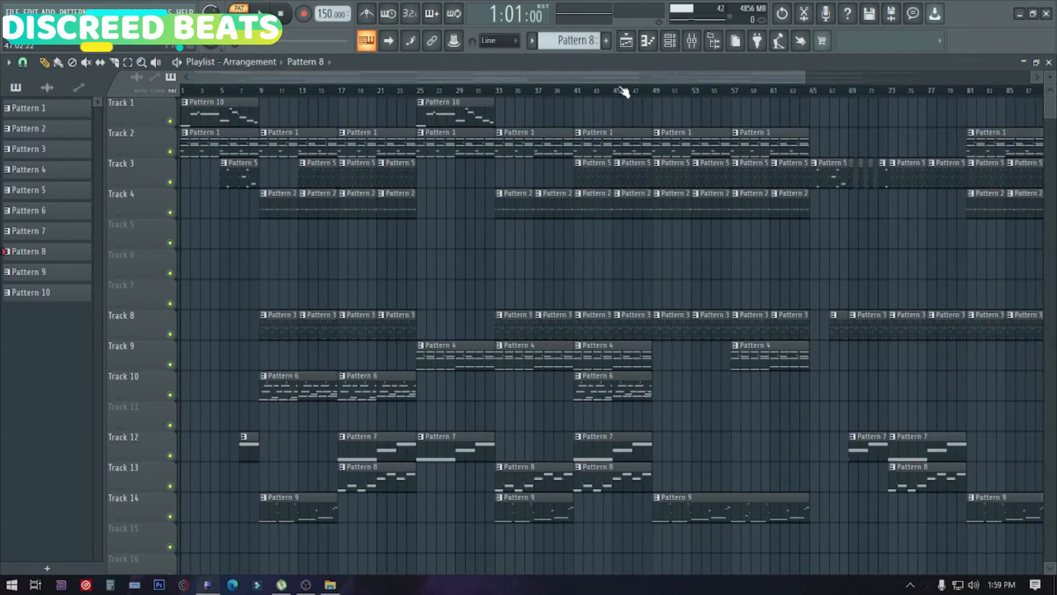
click(343, 91)
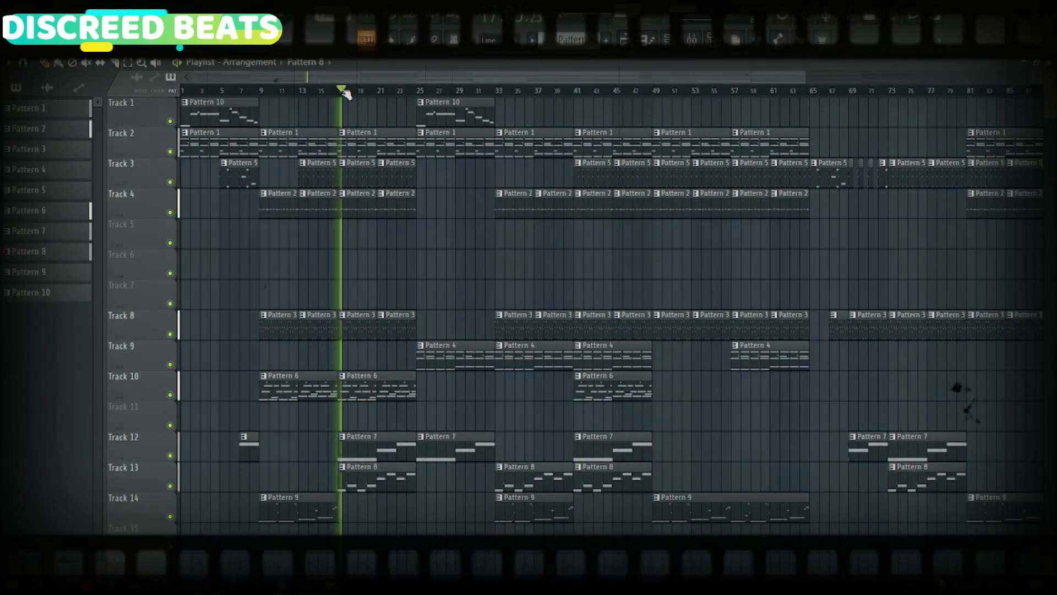
drag(805, 77, 672, 73)
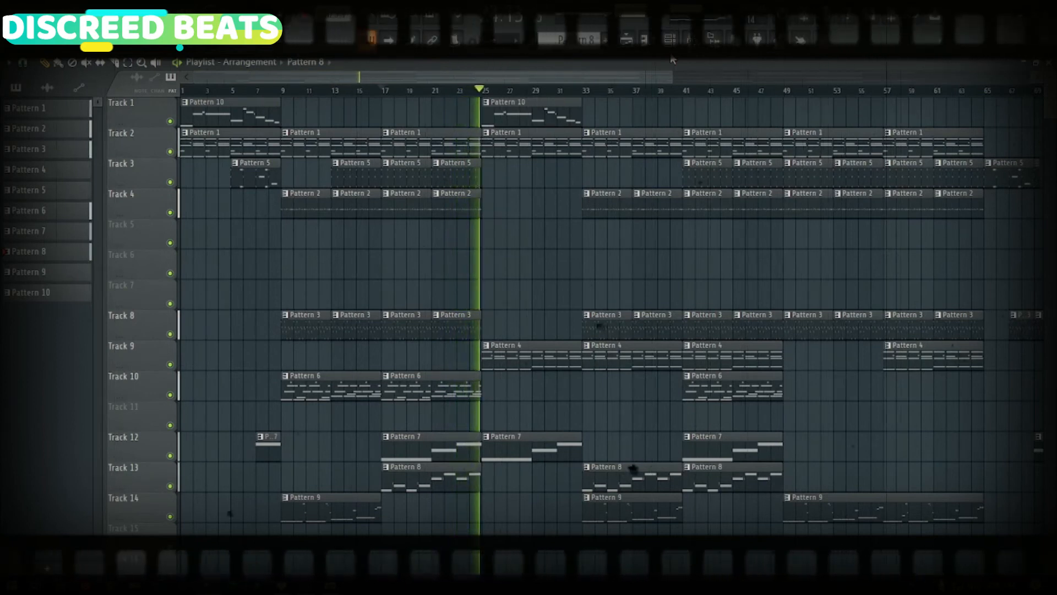
key(space)
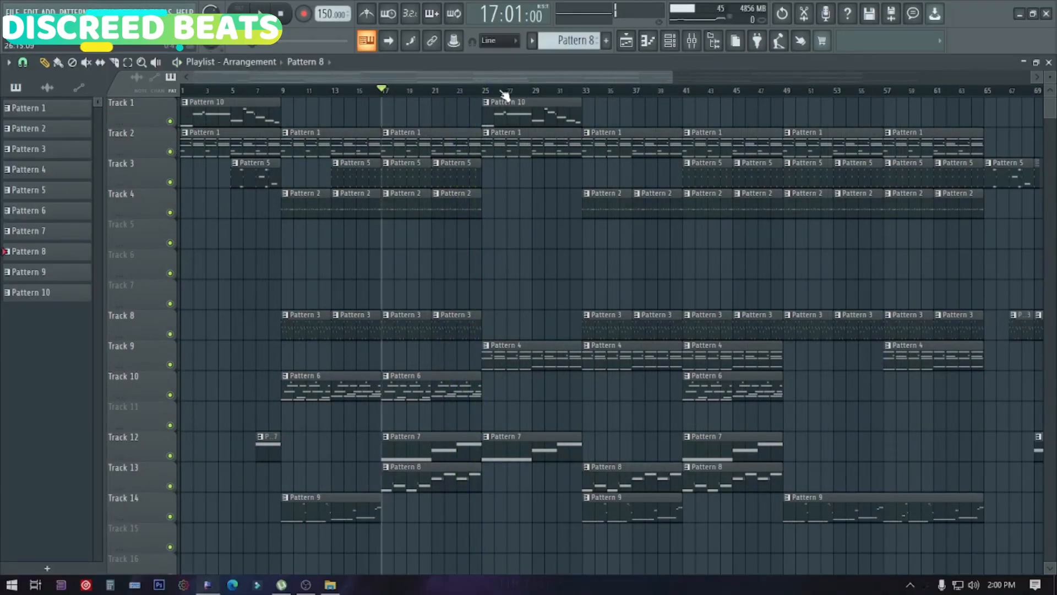
- Select Pattern 4 on Track 9 and open its Close Grand notes in the piano roll, with the whole pattern in view
click(538, 346)
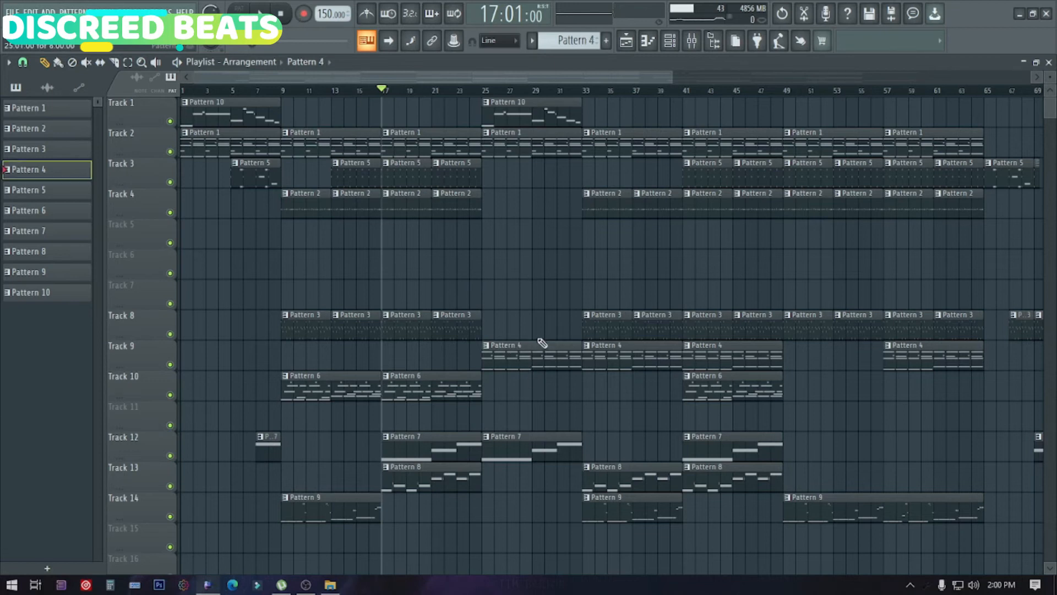
click(671, 40)
key(l)
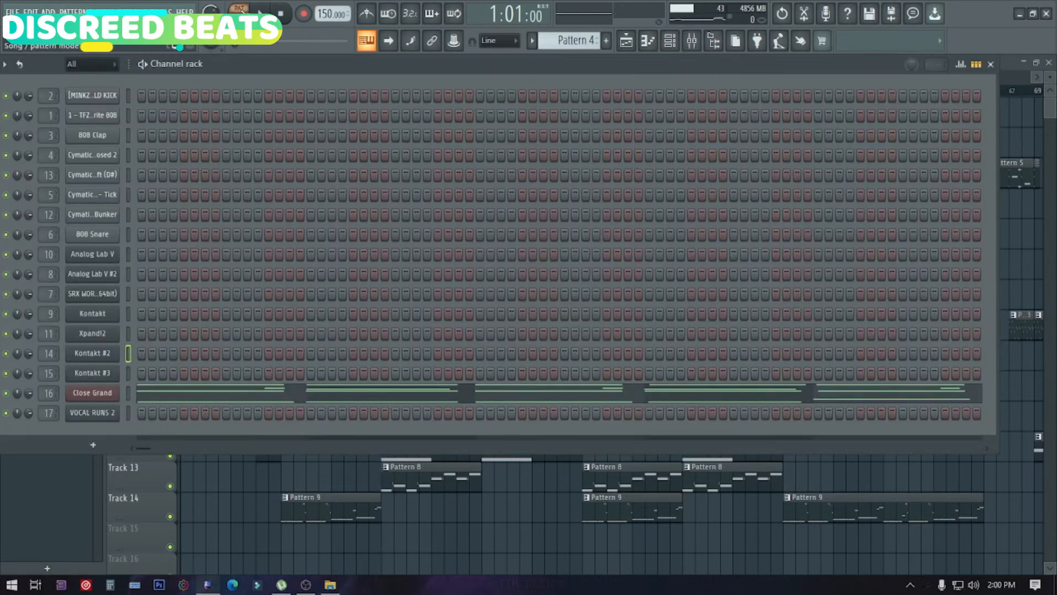
click(342, 400)
scroll(426, 271, down, 5)
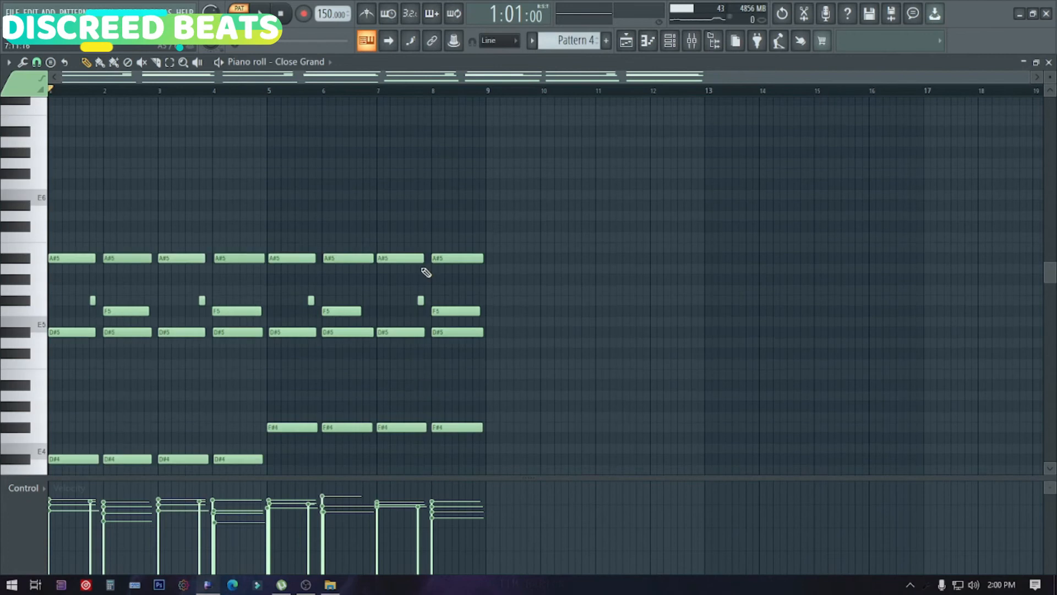
scroll(893, 217, up, 2)
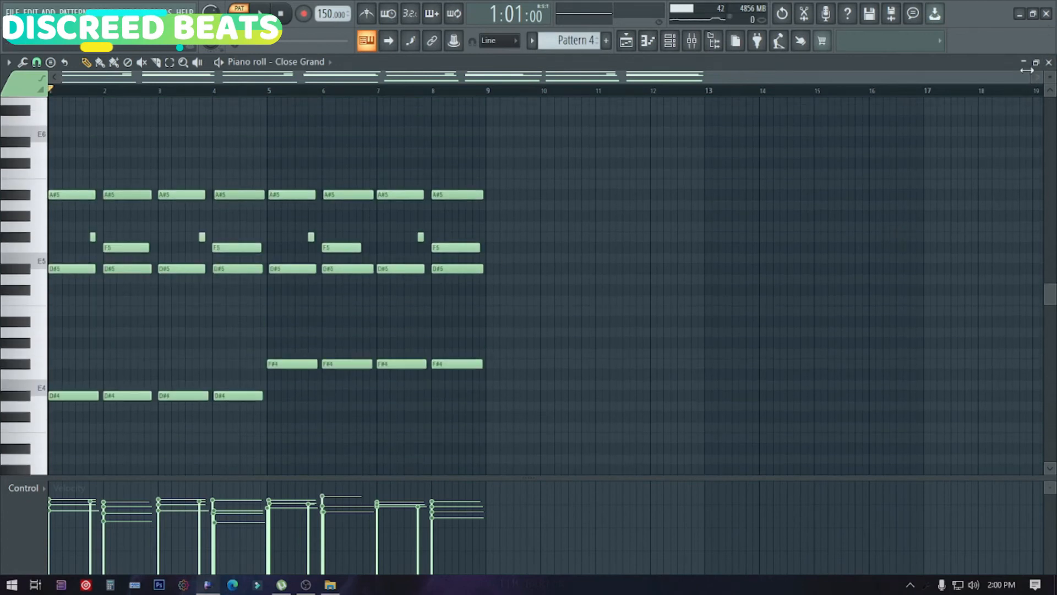
drag(1027, 73, 771, 72)
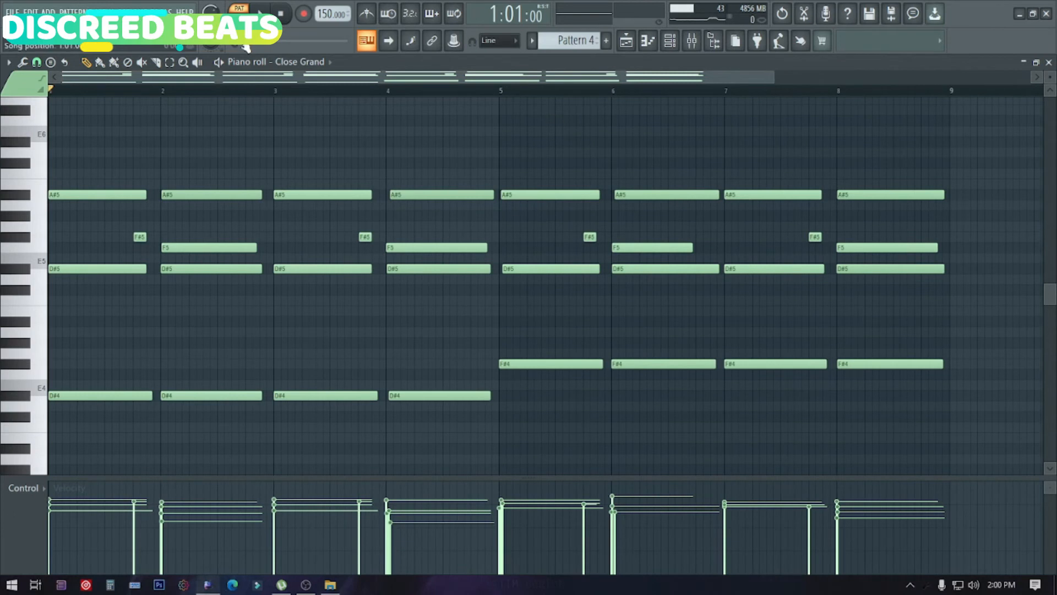
- Play back Pattern 4's Close Grand notes, stop playback and close the piano roll
key(space)
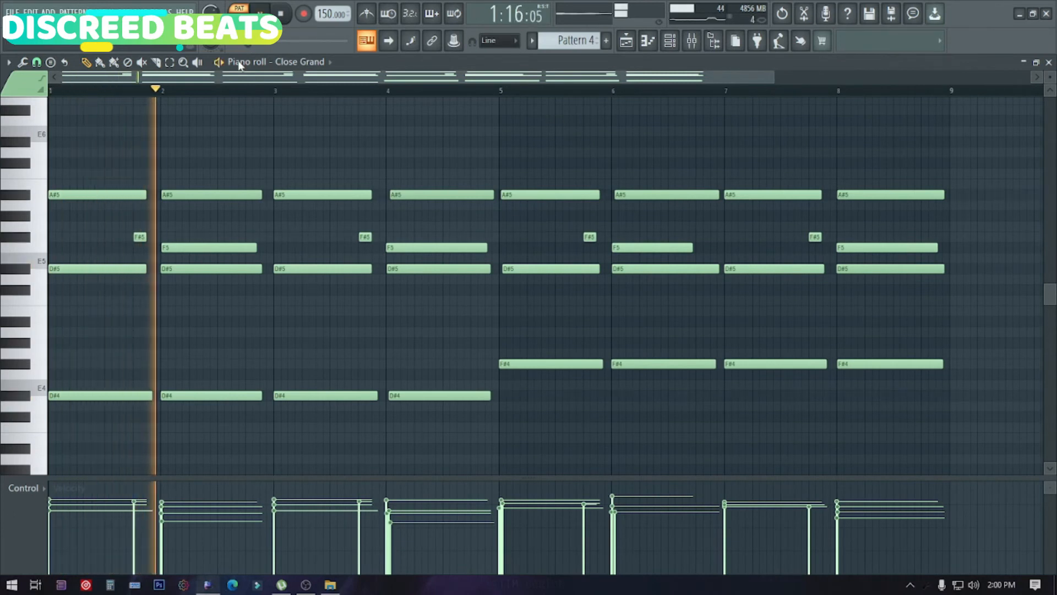
scroll(599, 150, down, 3)
scroll(600, 150, up, 3)
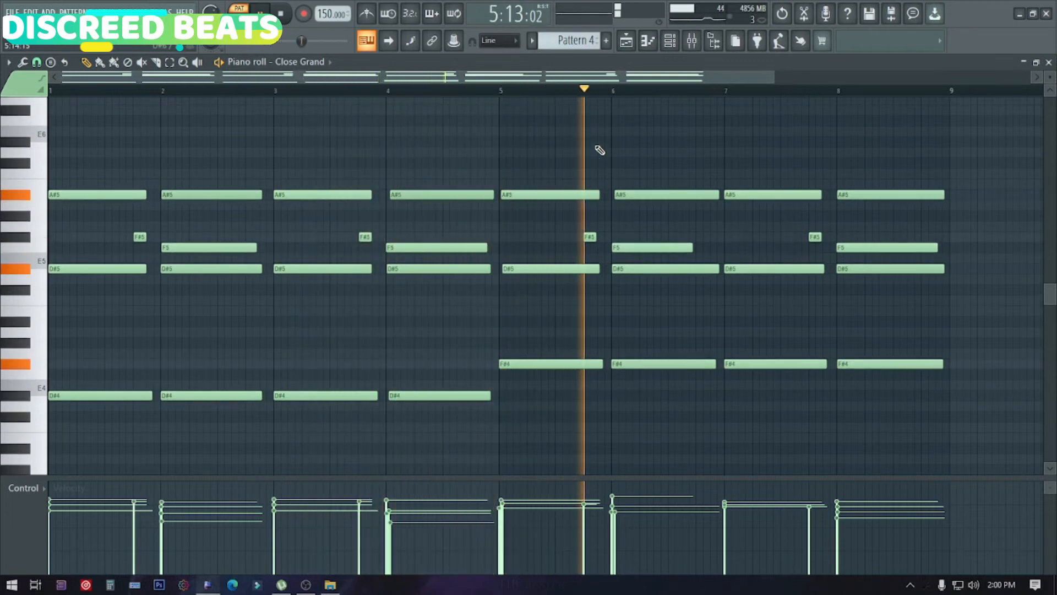
key(space)
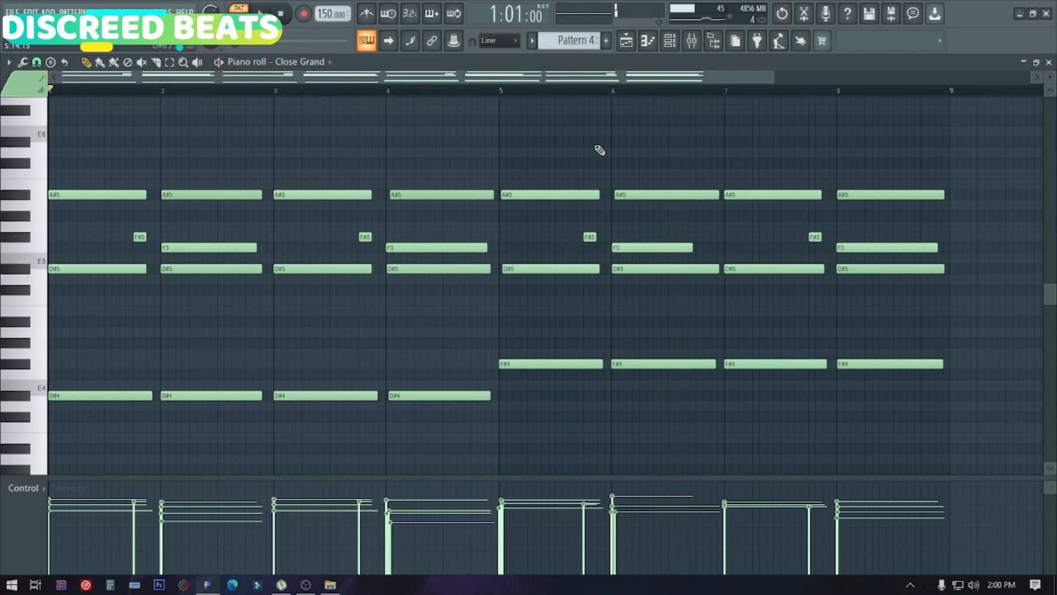
click(1049, 63)
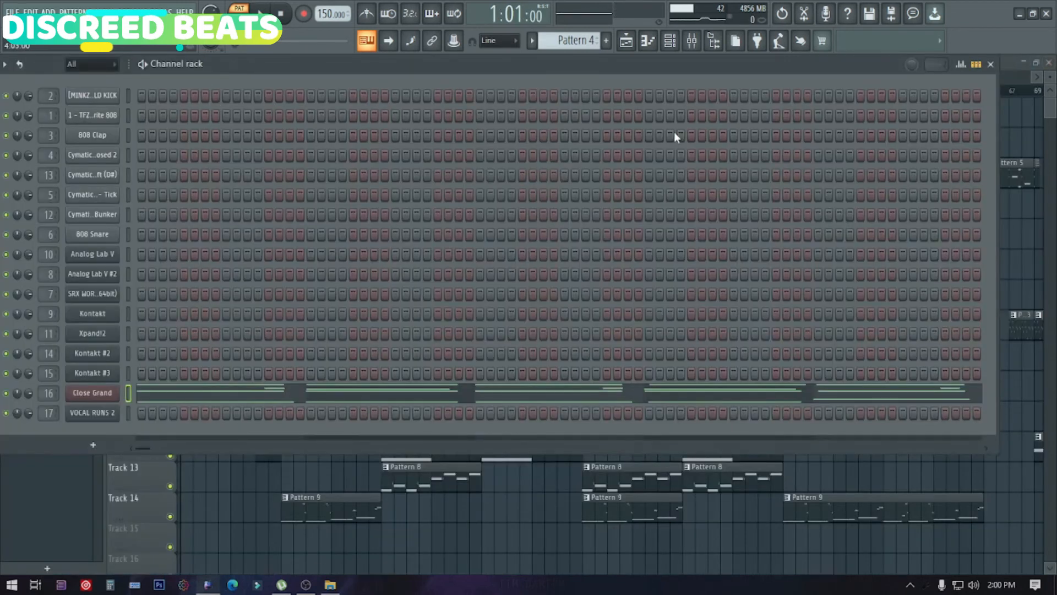
- Open the Close Grand channel's DirectWave instrument to show its sound, and close it
click(104, 395)
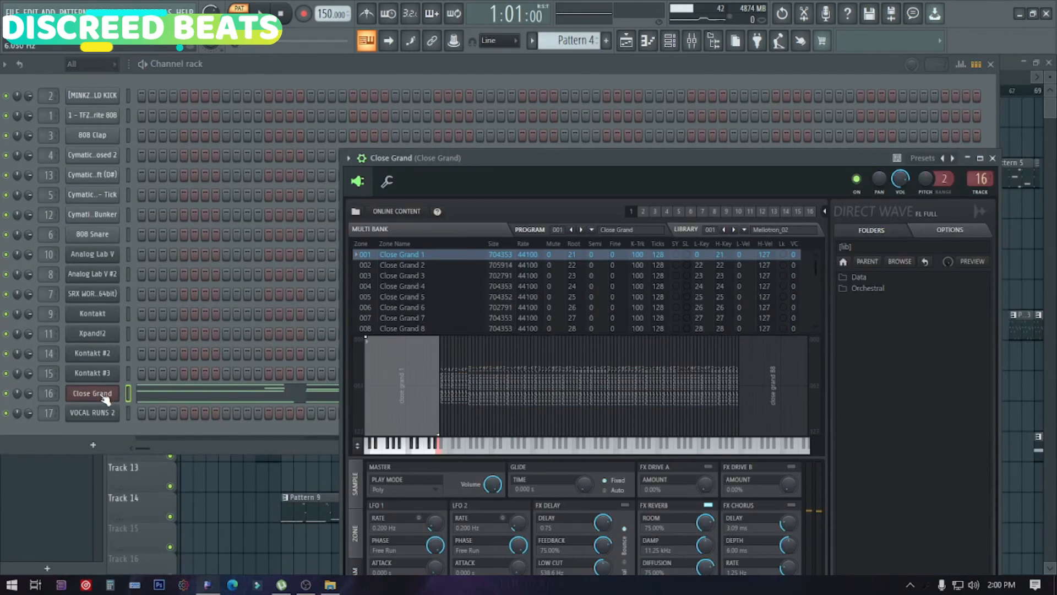
drag(573, 165, 429, 94)
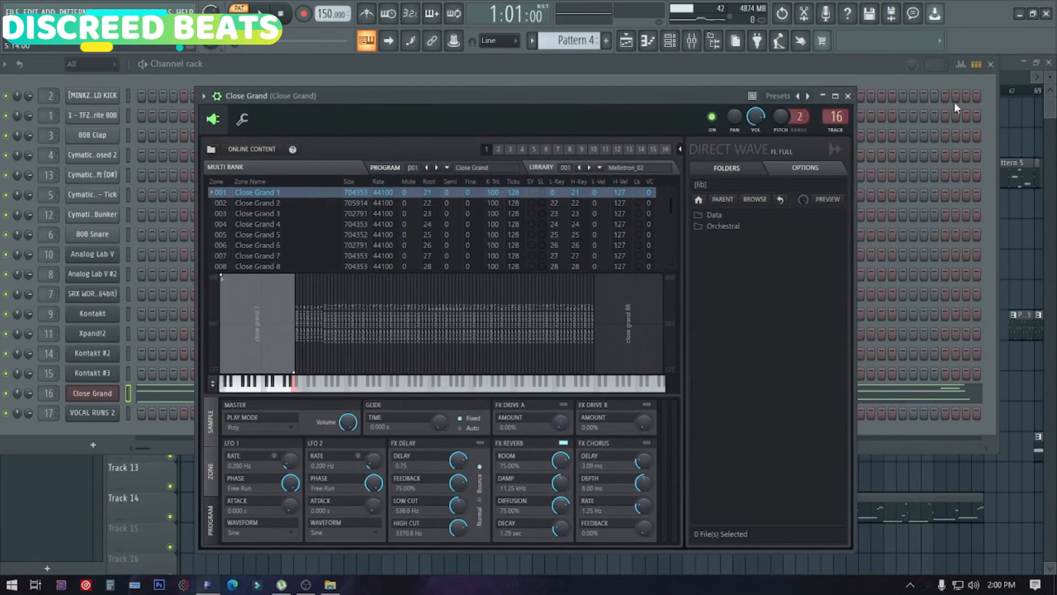
click(852, 86)
- Inspect Fruity parametric EQ 2 and the Fruity Reeverb 2 presets on the Close Grand mixer track, and close the mixer and channel rack
click(692, 40)
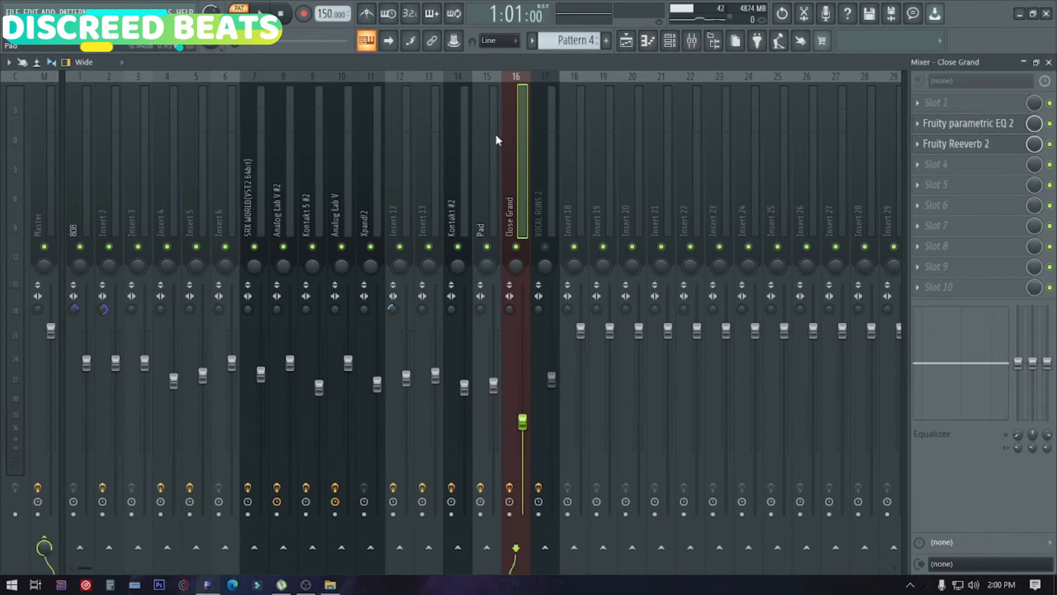
click(986, 126)
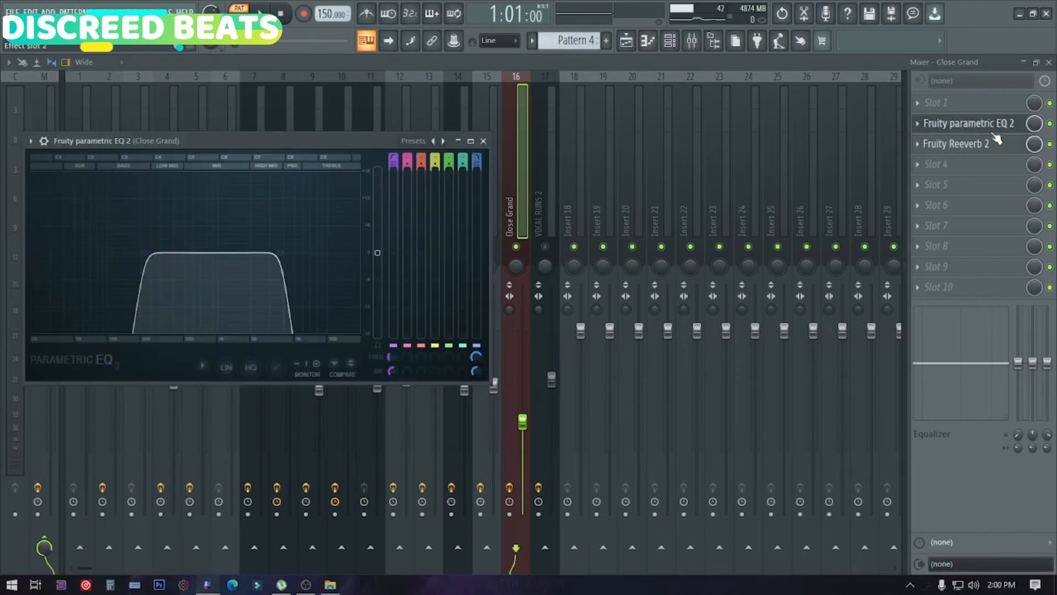
click(997, 143)
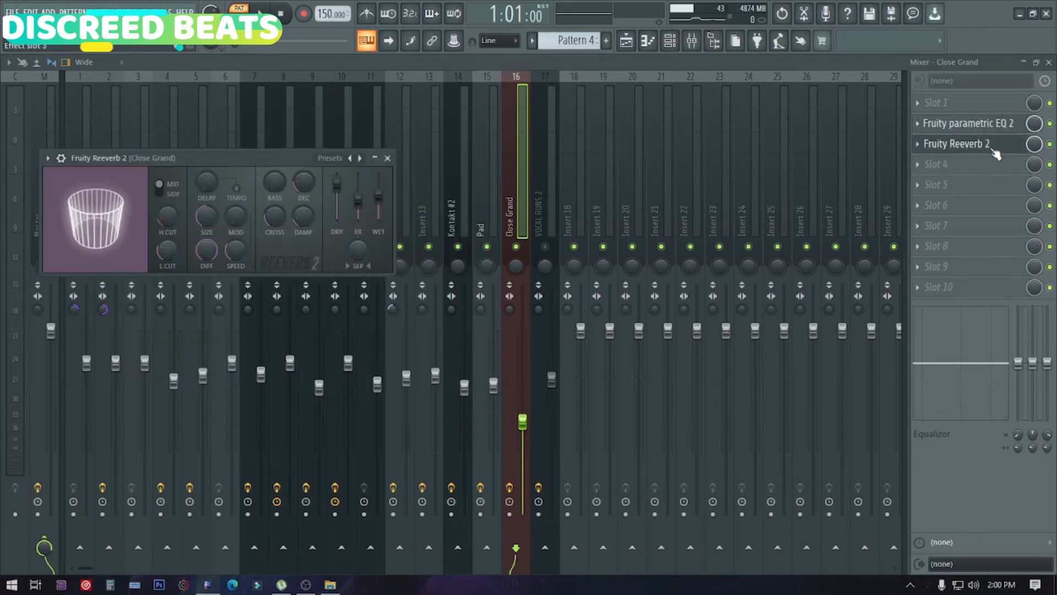
click(330, 157)
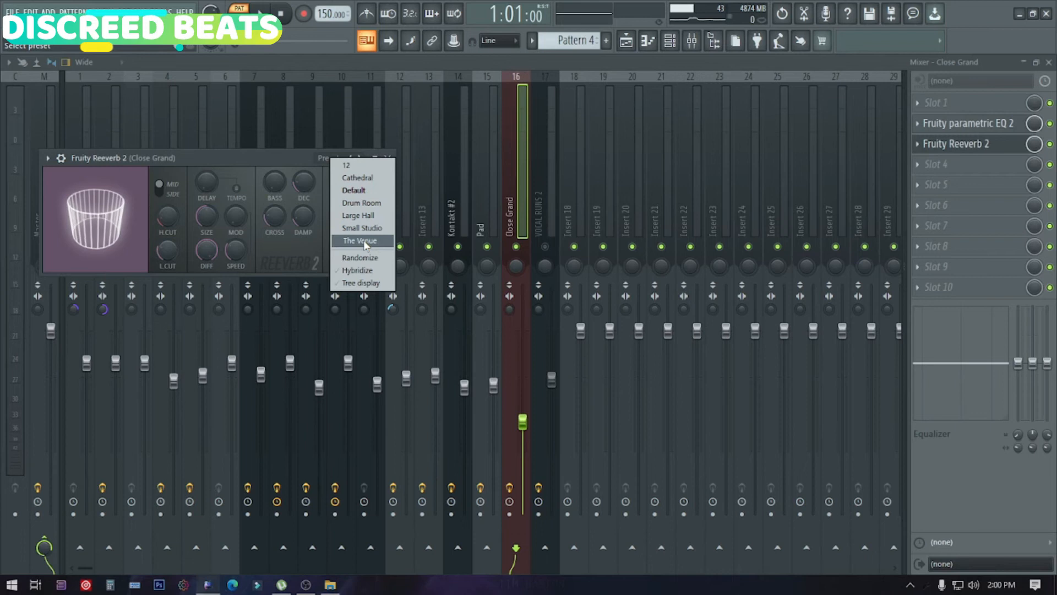
click(276, 156)
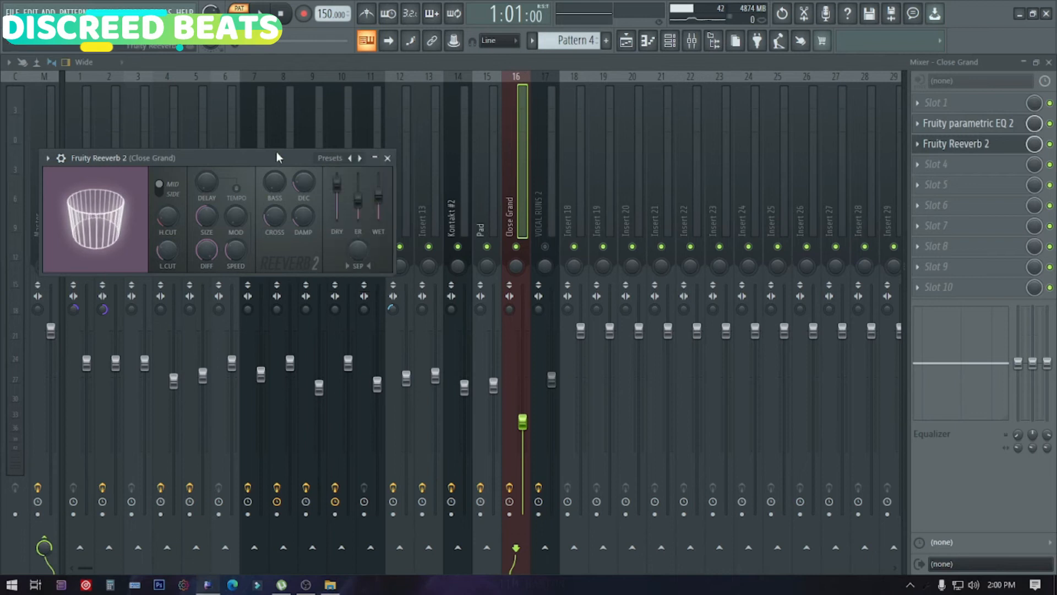
click(388, 158)
click(1049, 62)
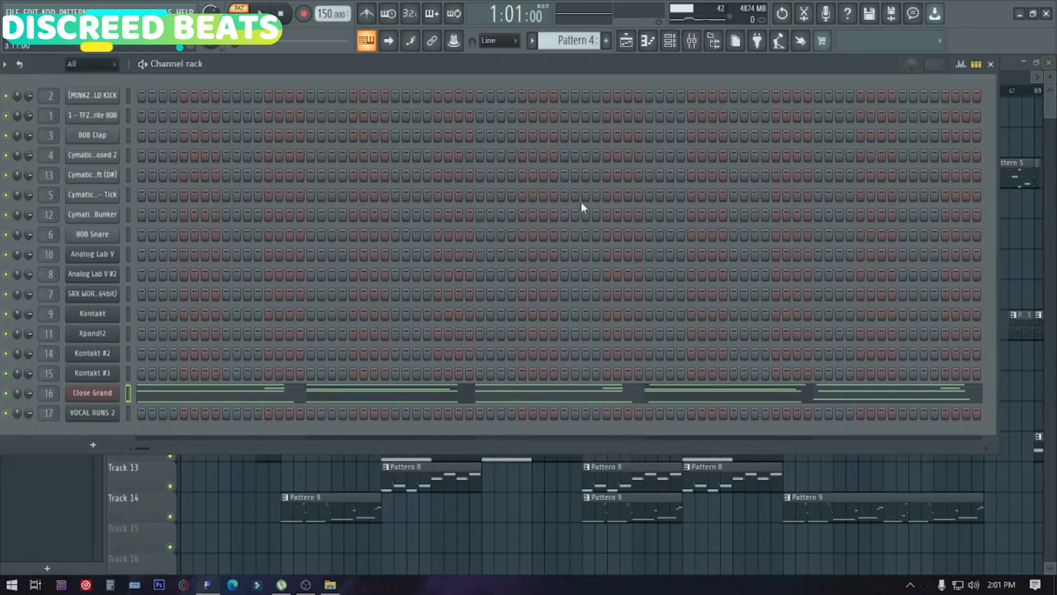
click(670, 40)
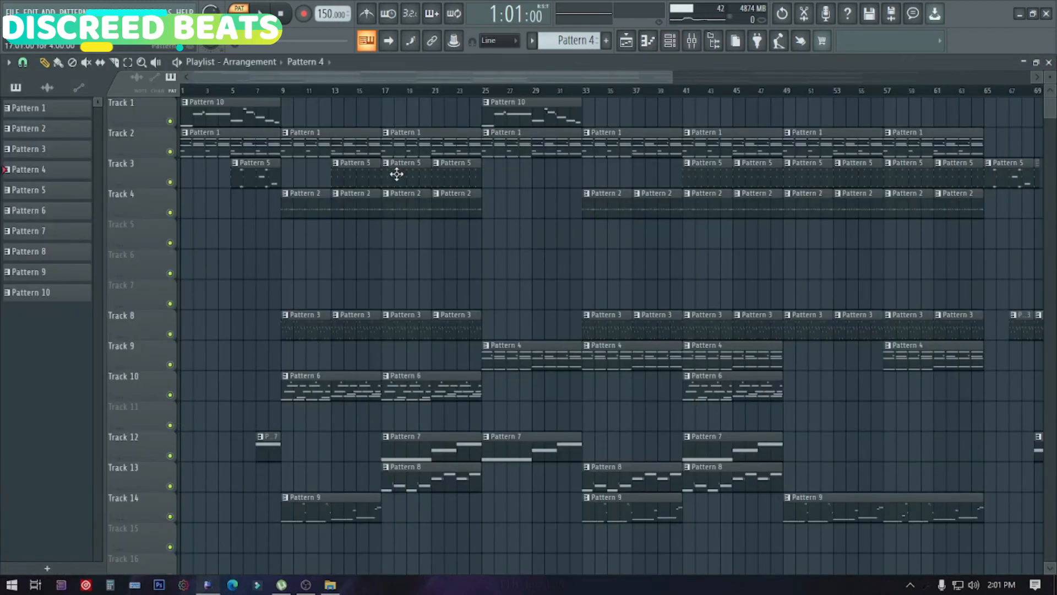
- Select Pattern 2 on Track 4, play back its drum steps in the channel rack and stop playback
click(350, 203)
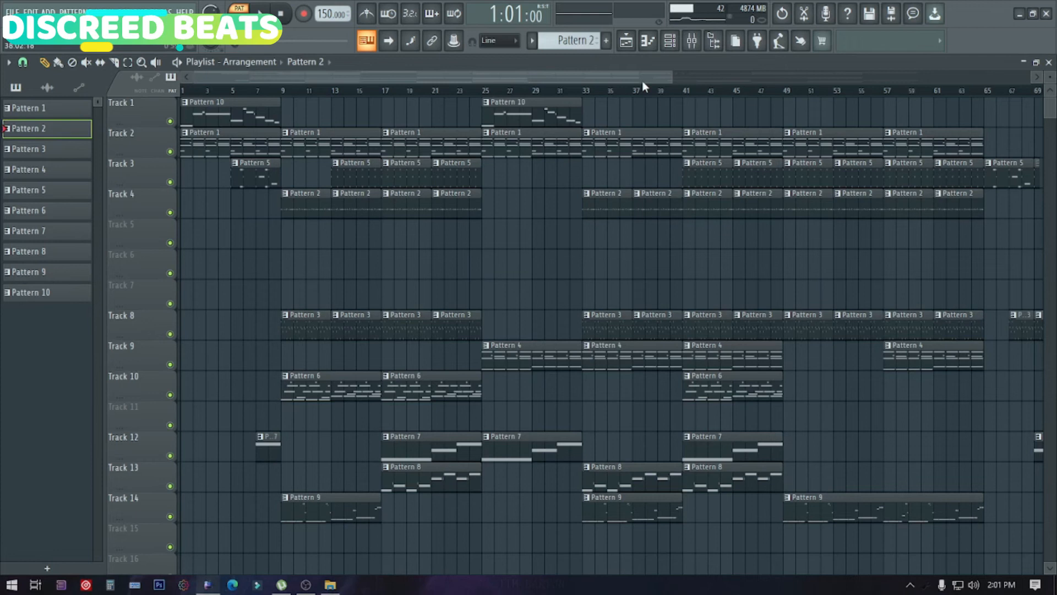
click(670, 40)
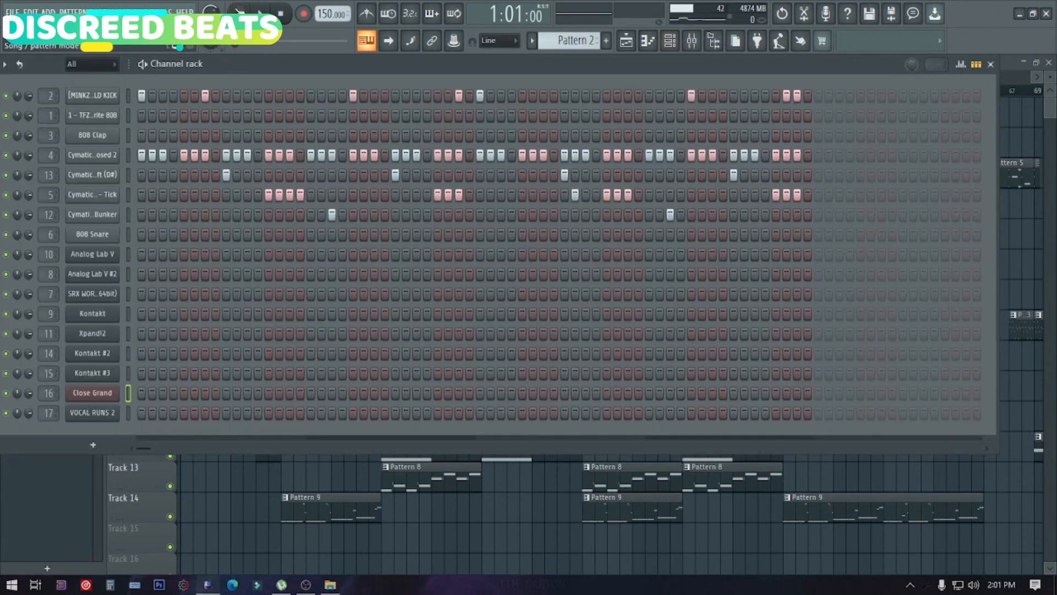
key(space)
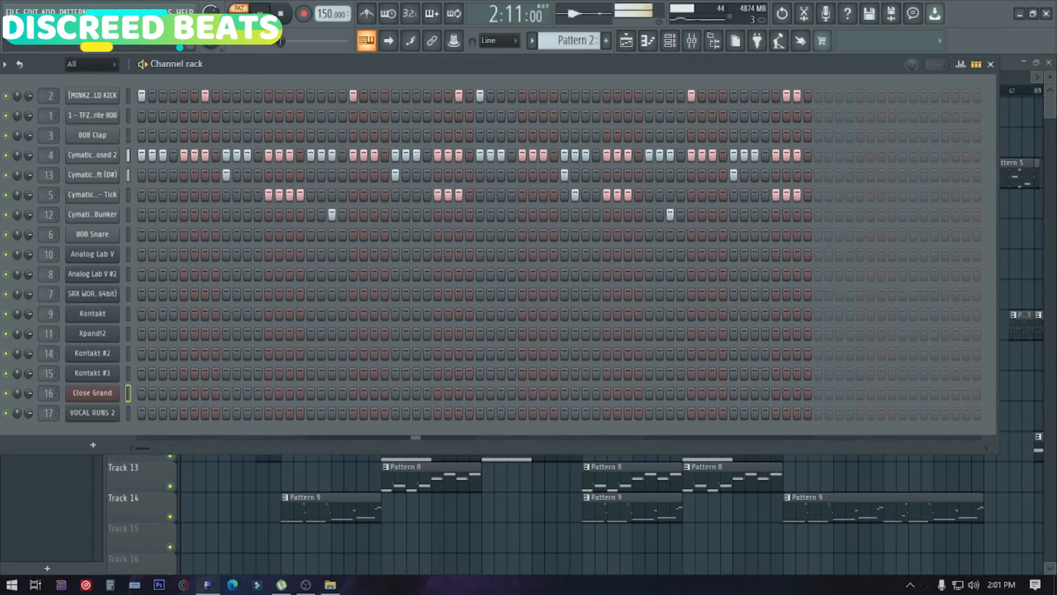
key(space)
- Show the channel rack as note previews, play back the closed hi-hat notes in the piano roll, and close it
click(976, 65)
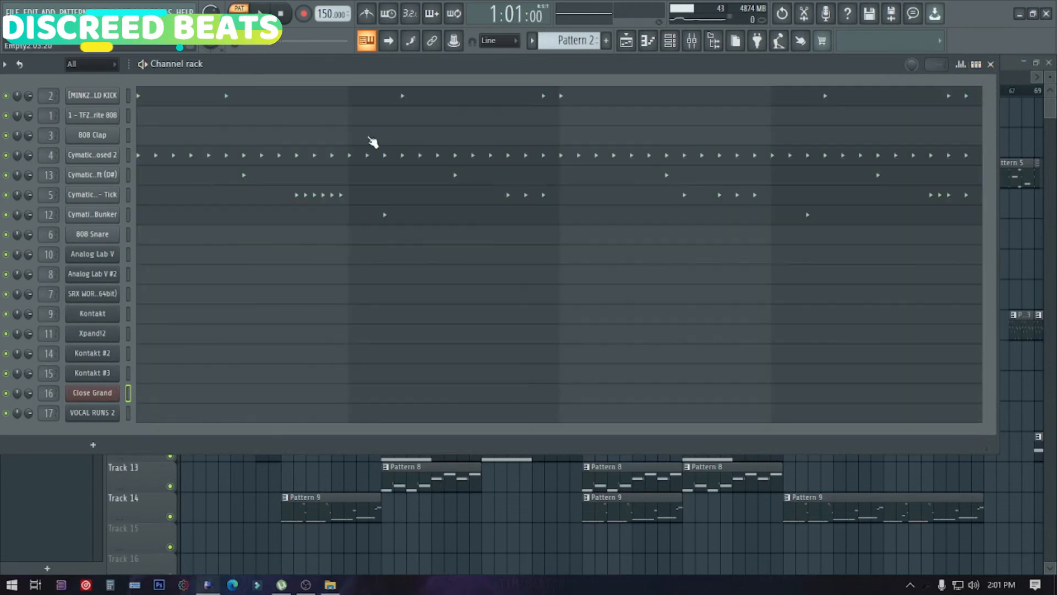
click(292, 161)
key(space)
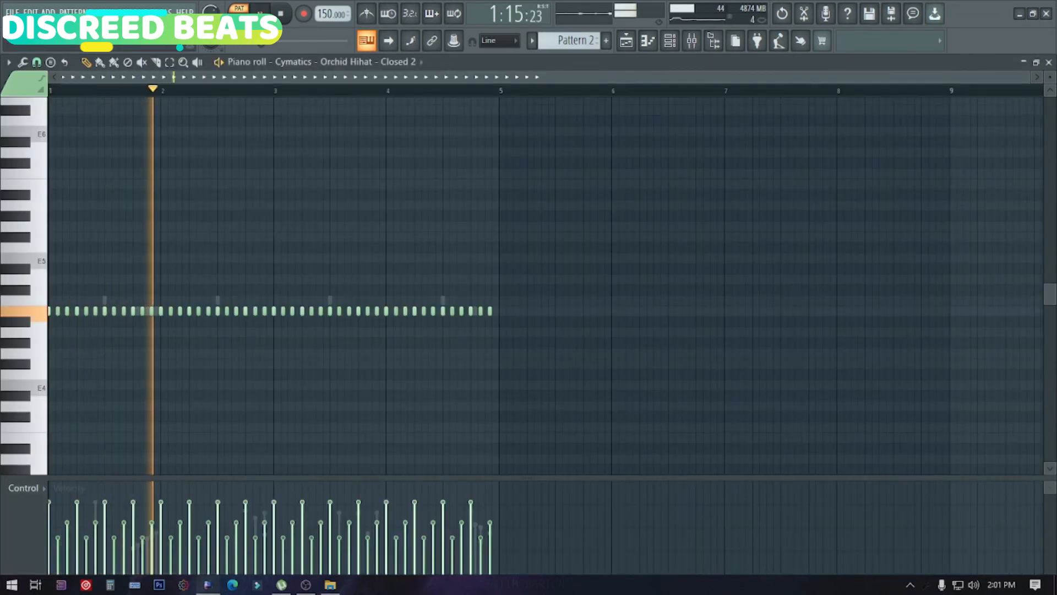
key(space)
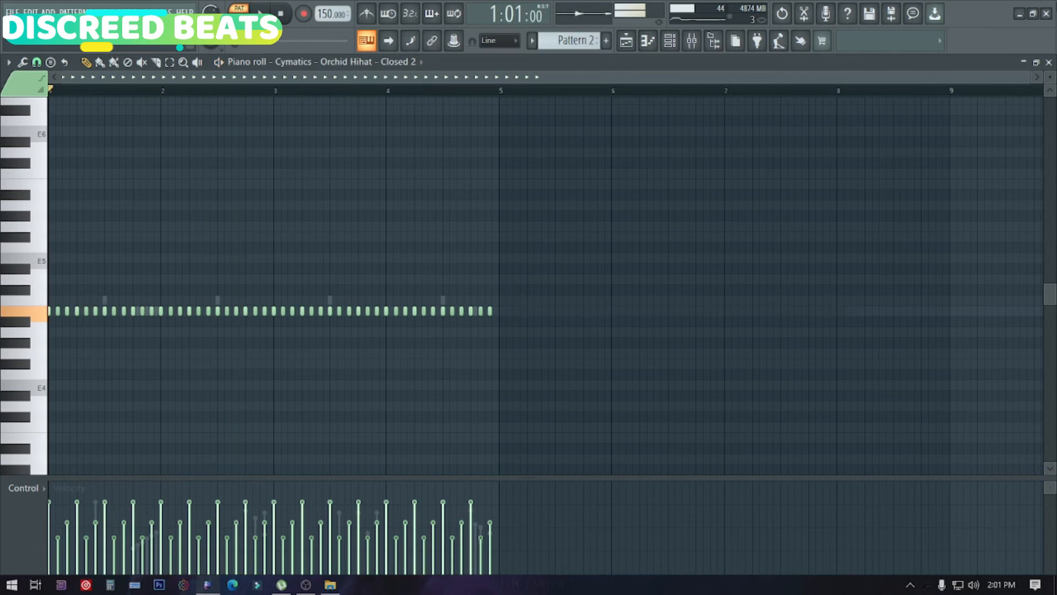
click(1050, 62)
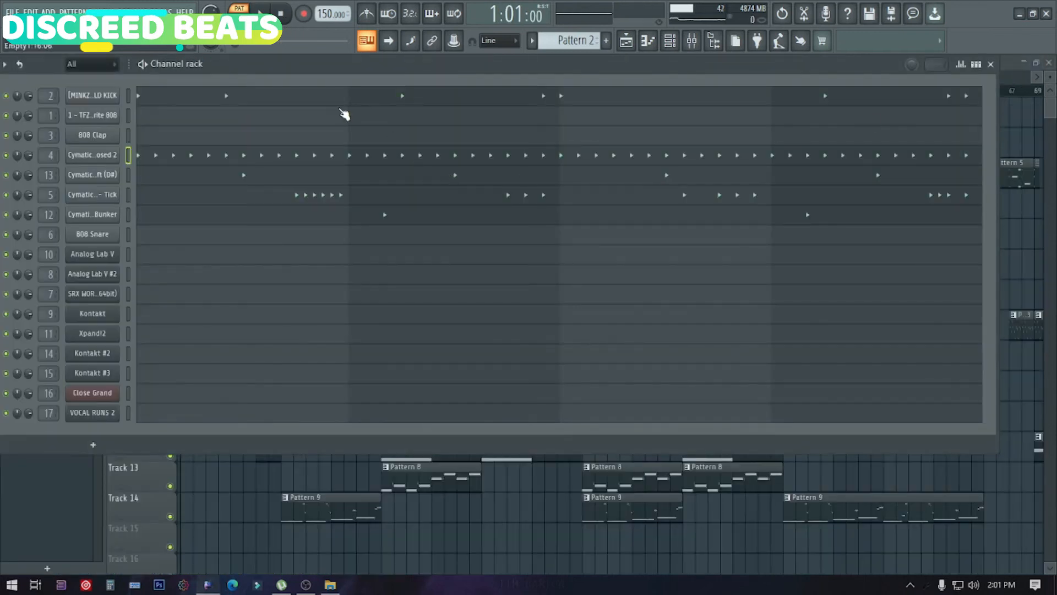
- Inspect Fruity parametric EQ 2 on the kick's mixer track Insert 2, and close the EQ and the mixer
click(692, 41)
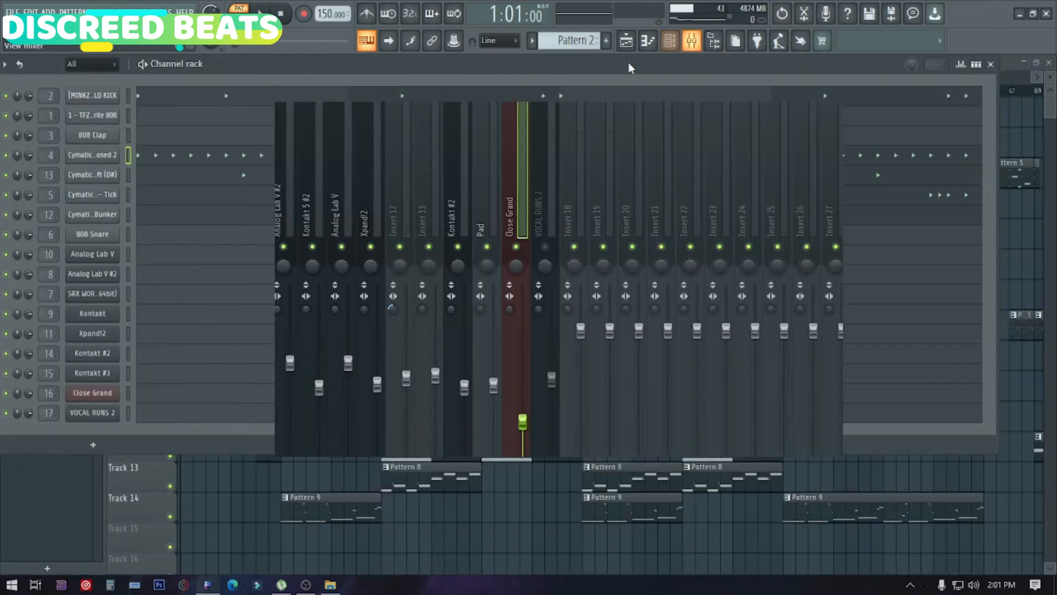
click(105, 105)
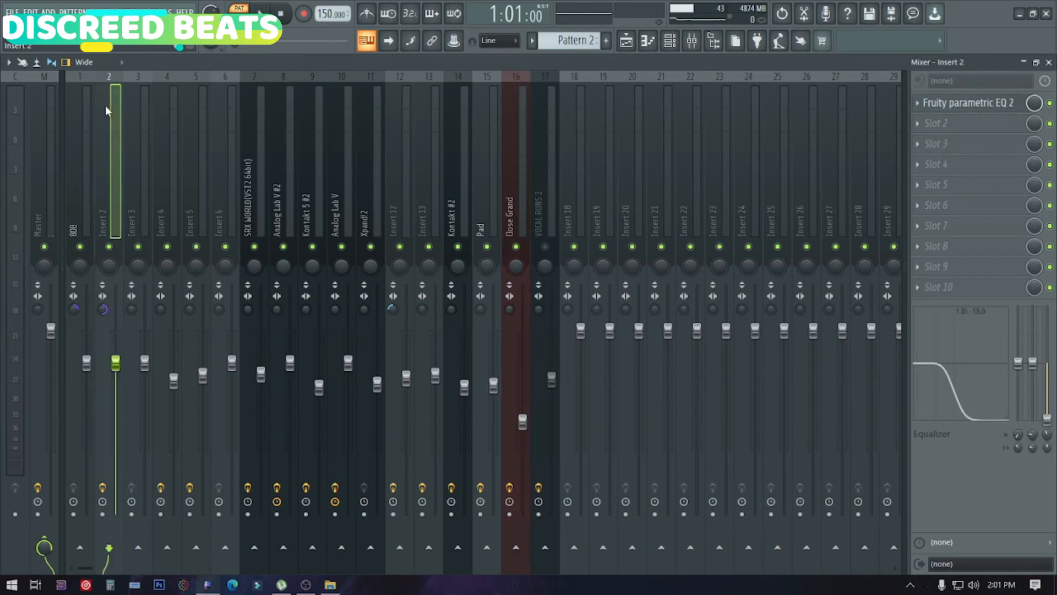
click(981, 103)
drag(296, 87, 432, 88)
click(605, 89)
click(1049, 63)
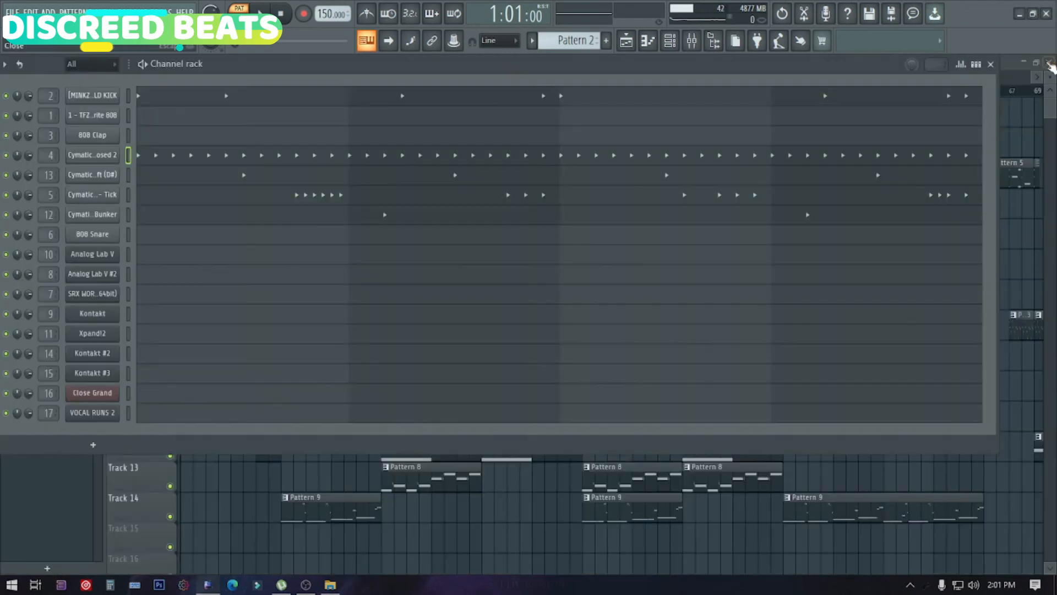
- Inspect both Fruity parametric EQ 2 effects, Fruity Reeverb 2 and Fruity delay 2 on the closed hi-hat's track Insert 4, and close the mixer
click(111, 155)
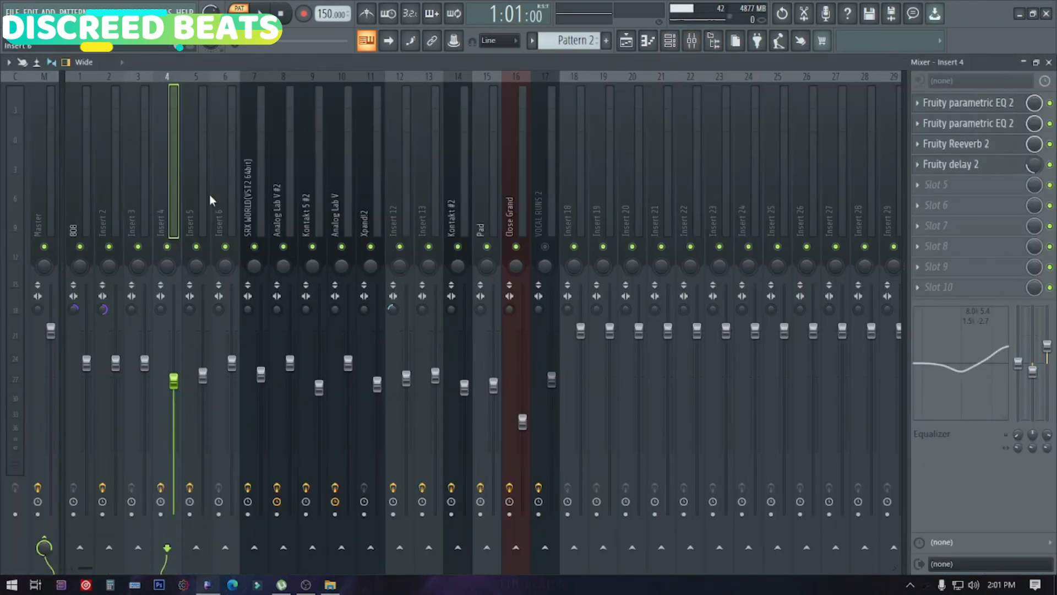
click(976, 100)
click(977, 101)
click(979, 126)
click(979, 126)
click(980, 144)
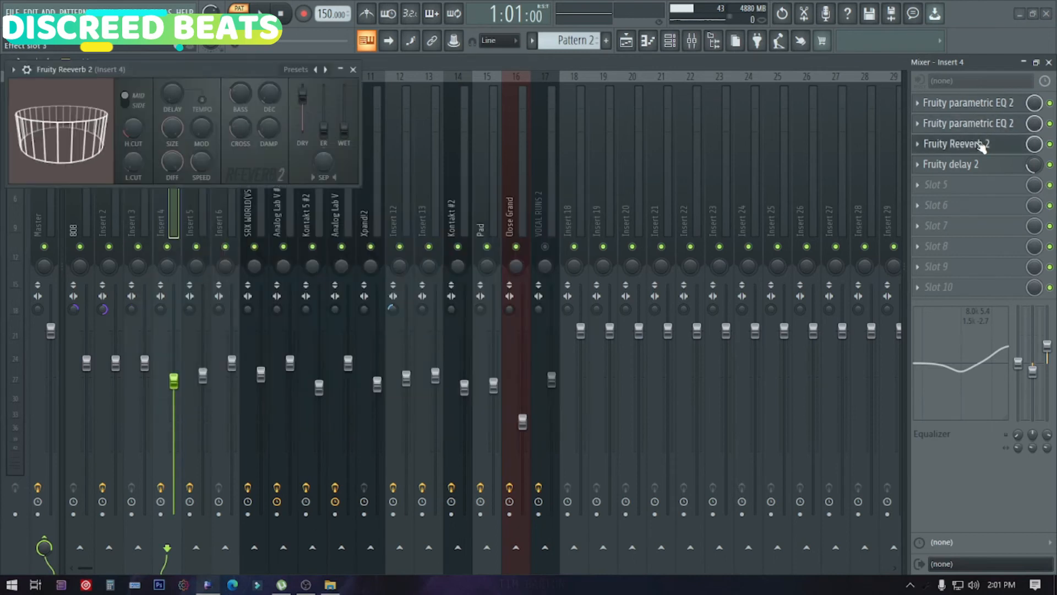
click(980, 144)
click(979, 165)
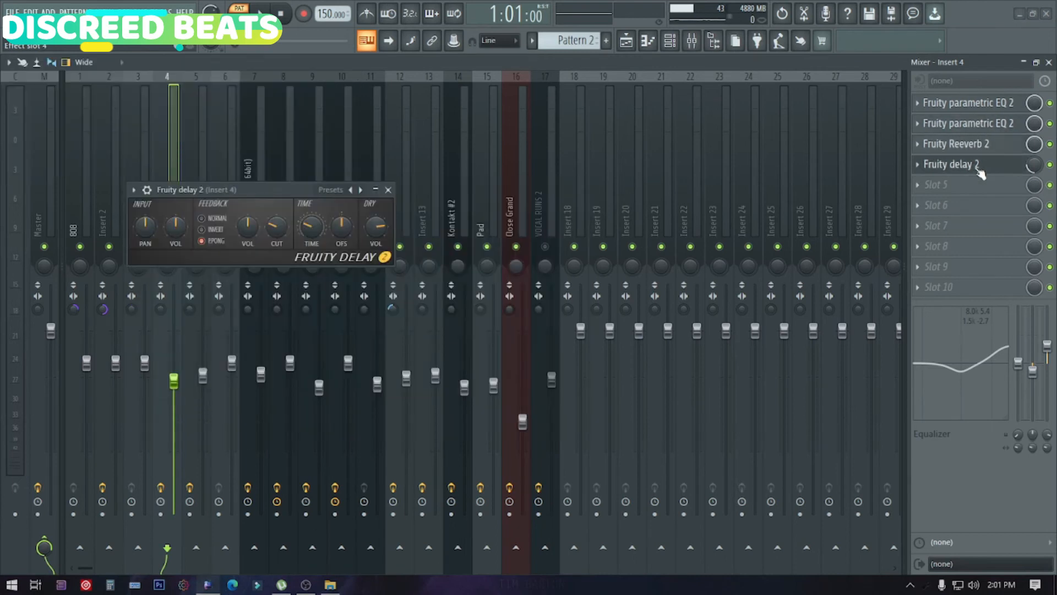
click(980, 169)
click(1049, 62)
- Open the closed hi-hat's notes in the piano roll and show the first bar's spacing up close
click(383, 122)
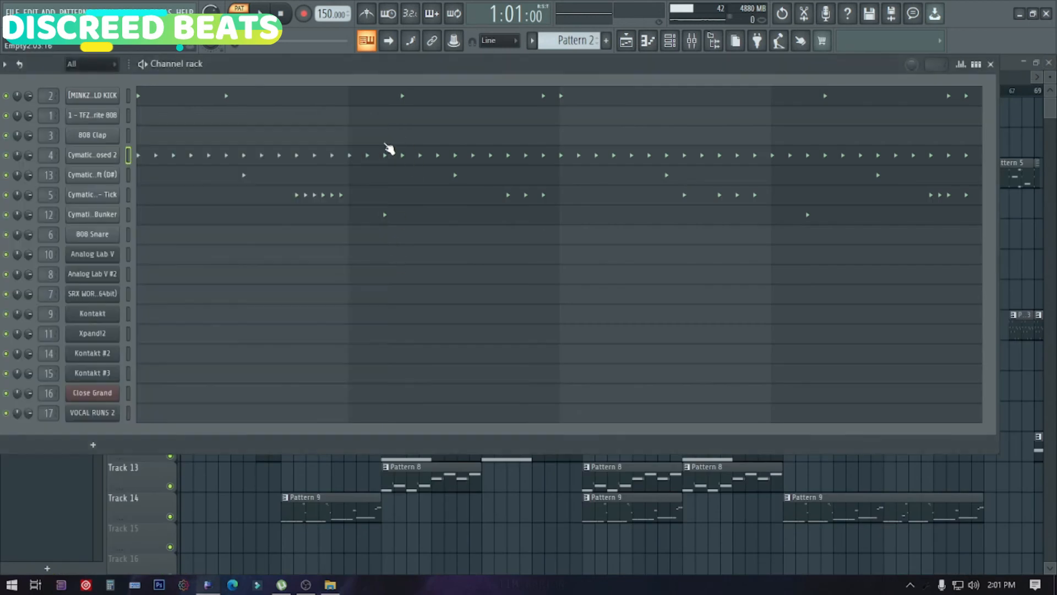
key(F7)
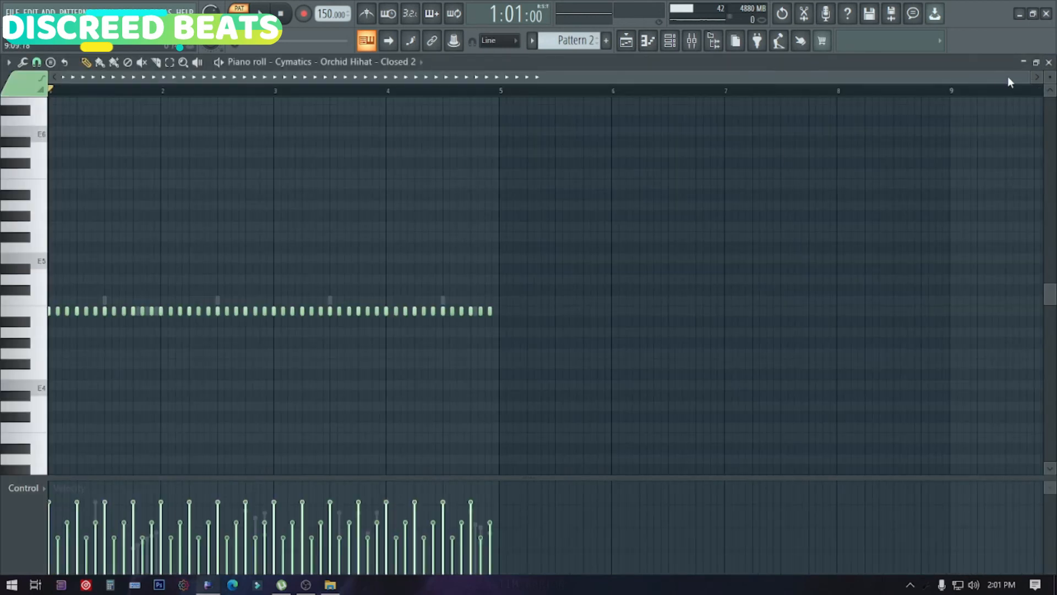
drag(1034, 77, 243, 77)
- Set the piano roll snap to 1/3 beat over the closed hi-hat notes
click(37, 62)
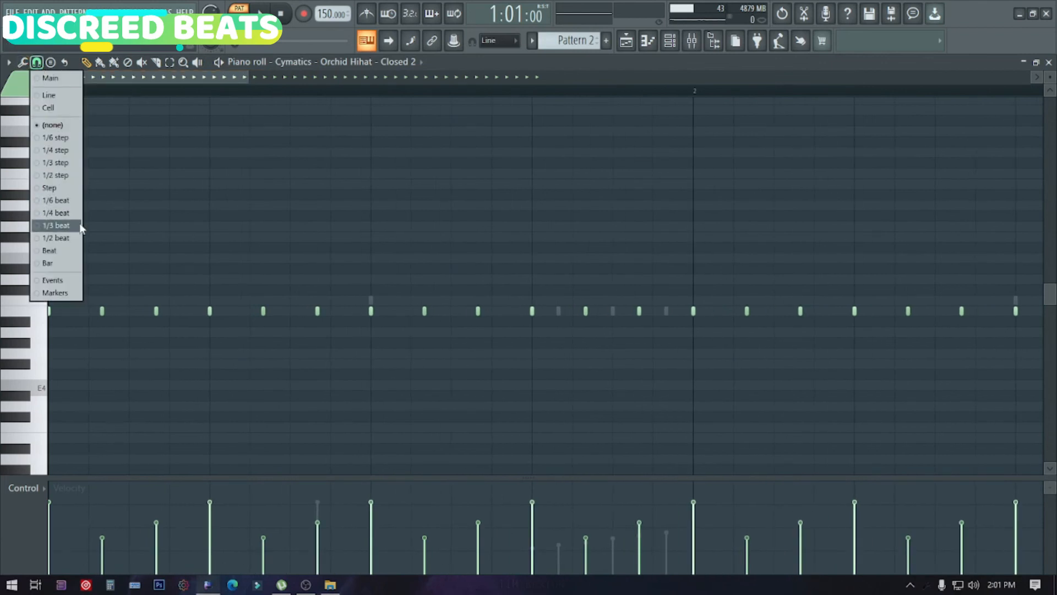
click(81, 226)
drag(246, 77, 484, 77)
- Try the Cell snap setting in the piano roll, and set the snap to Beat
click(36, 62)
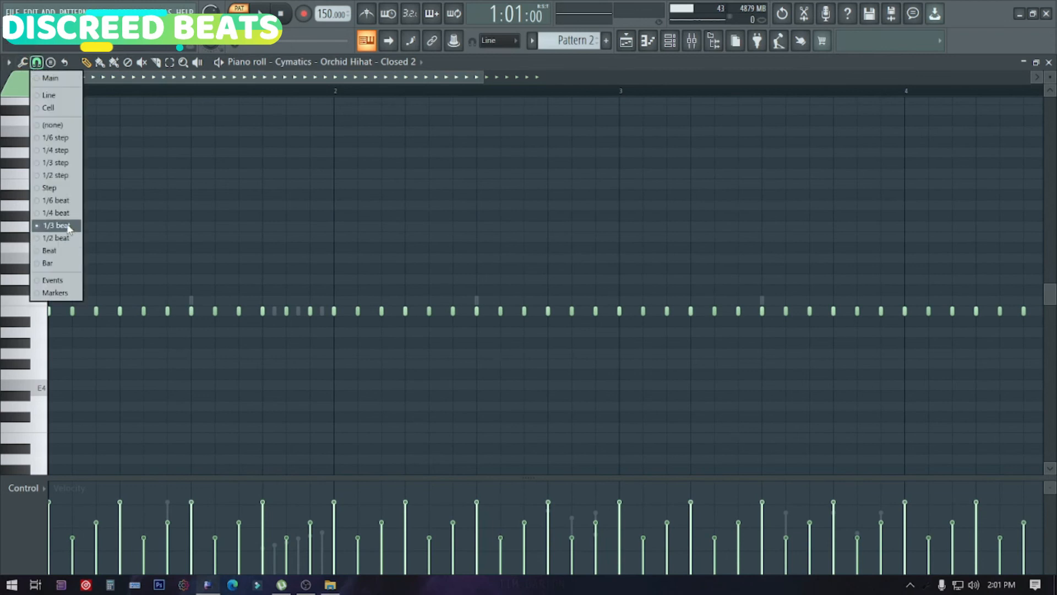
click(60, 112)
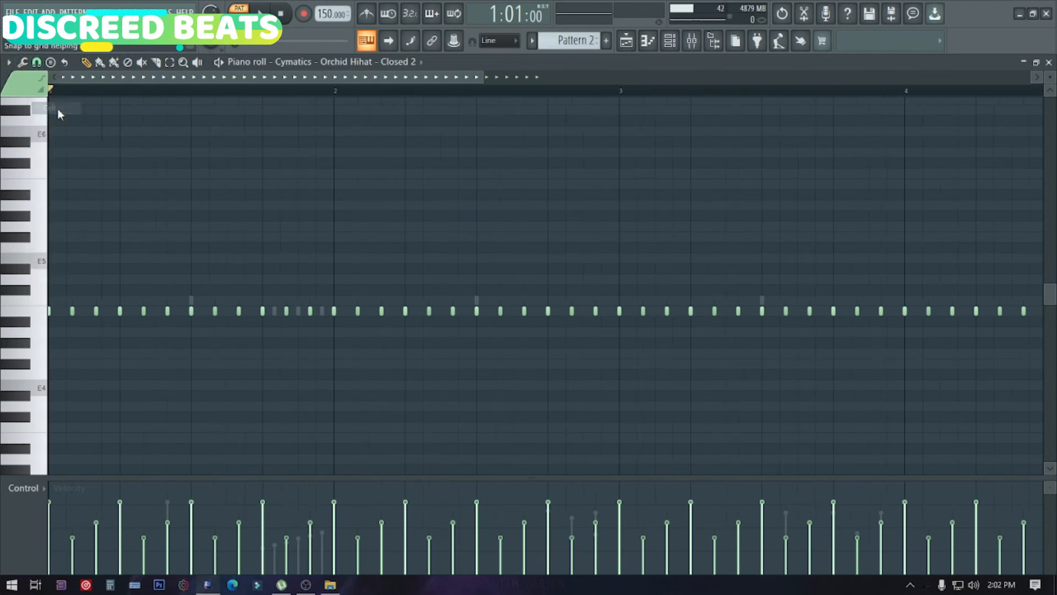
click(36, 61)
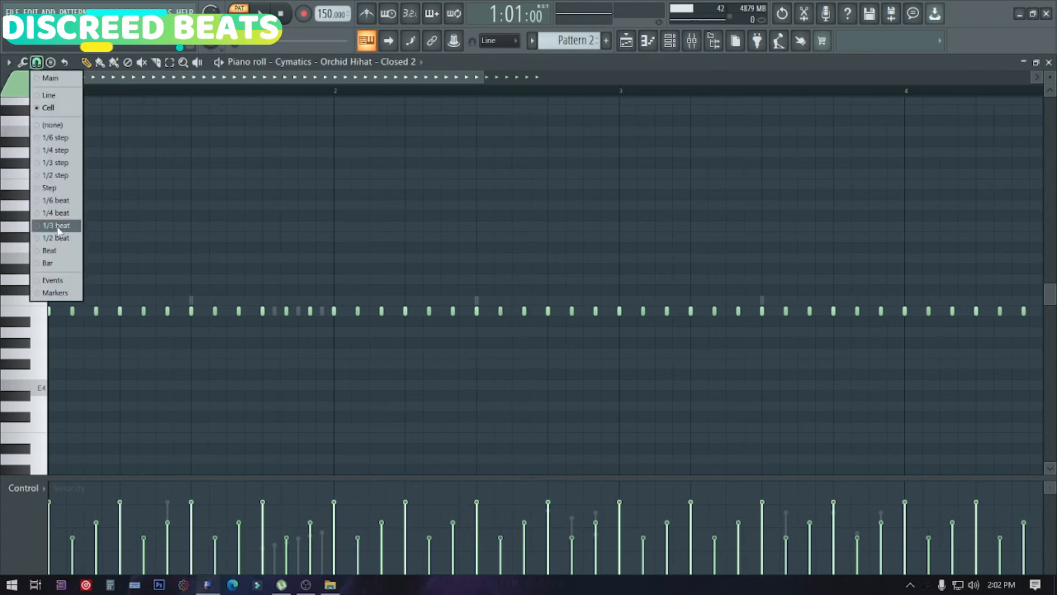
click(56, 251)
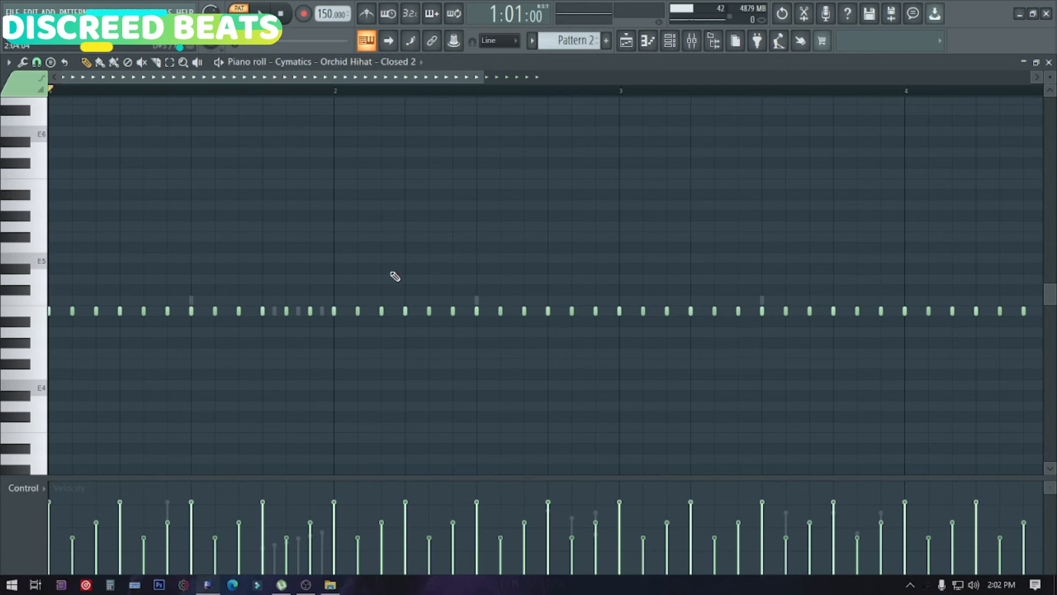
- Play back the closed hi-hat notes across the whole pattern, stop playback and return to the channel rack
drag(486, 81, 677, 79)
key(space)
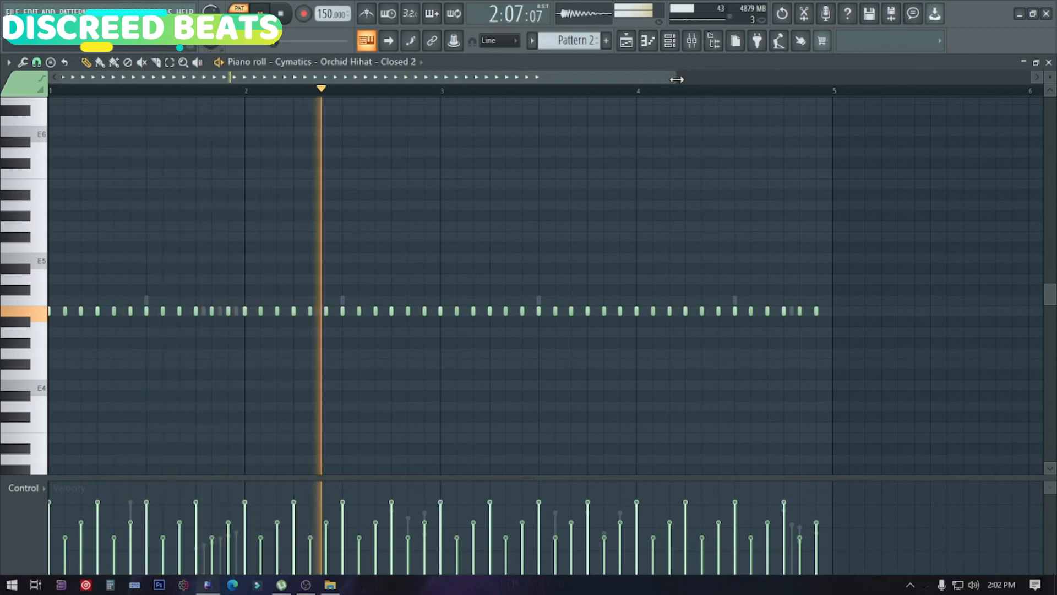
key(space)
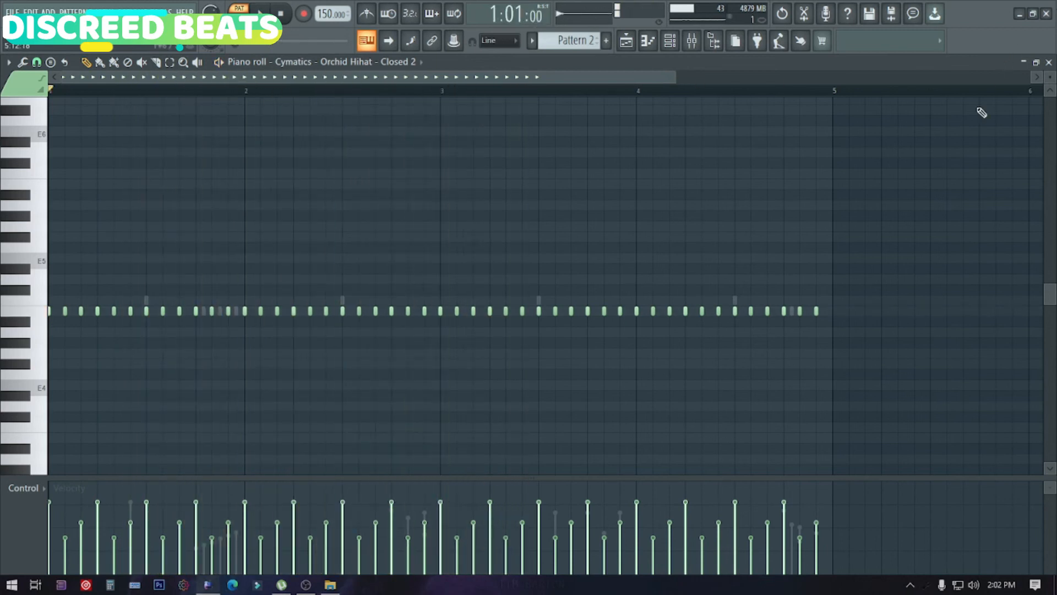
key(F6)
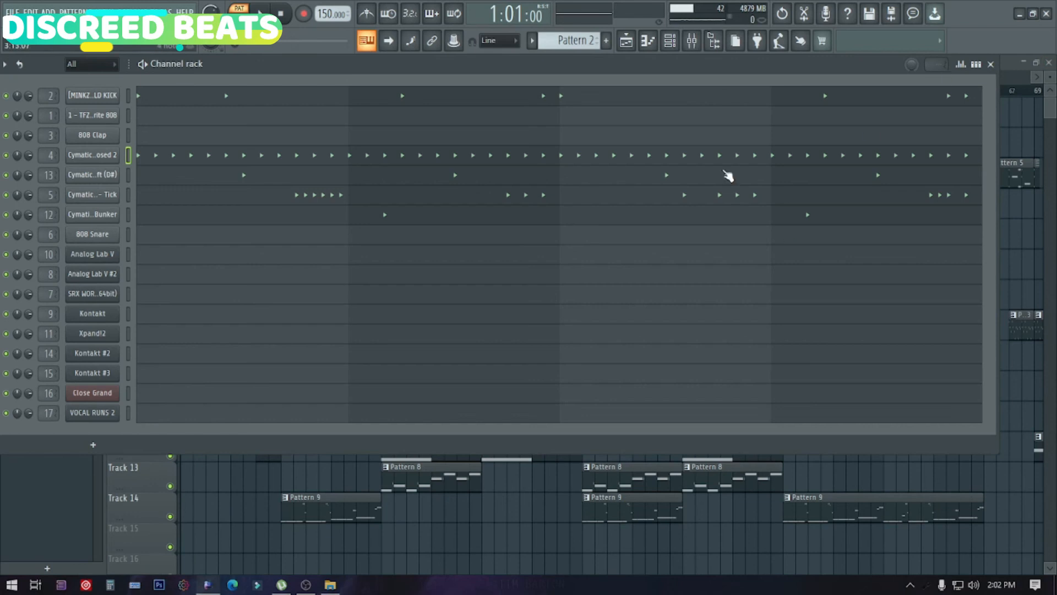
- Show the Orchid Hihat Tick notes in the piano roll, and check the channel's mixer track number in the channel rack
key(F6)
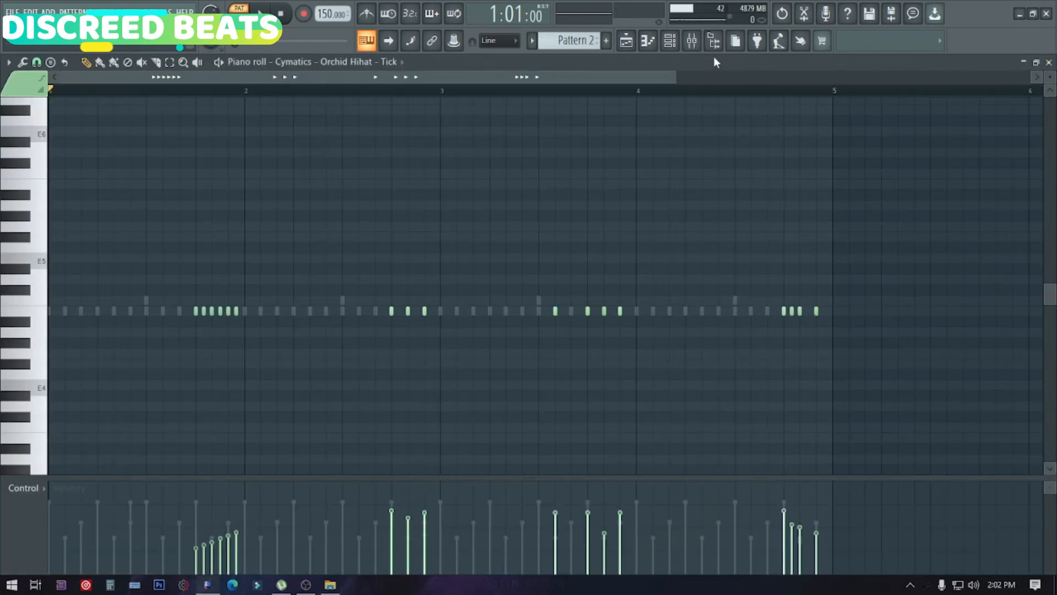
click(697, 44)
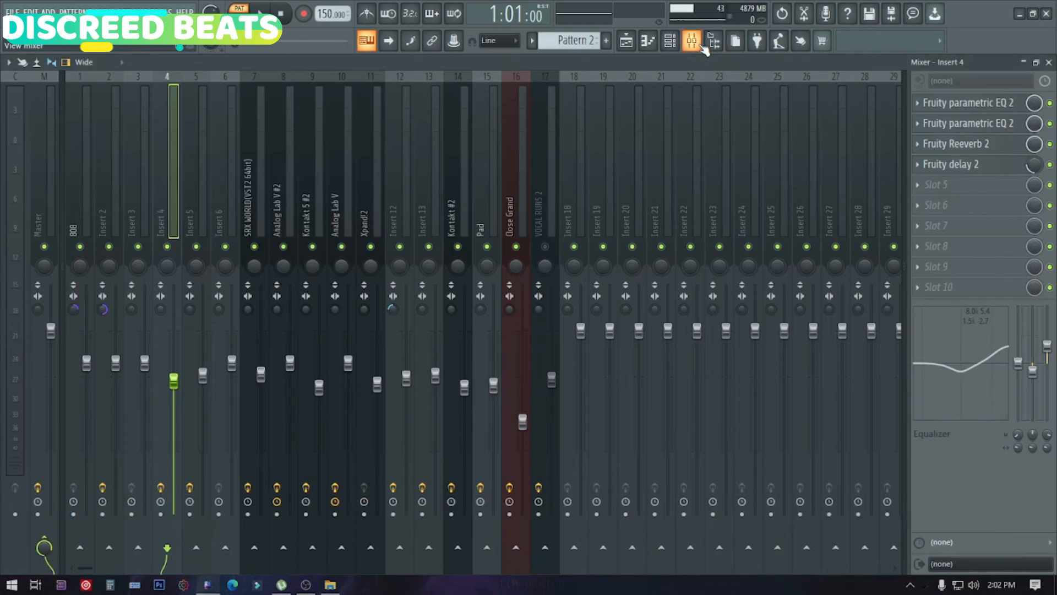
click(700, 44)
click(702, 45)
click(669, 48)
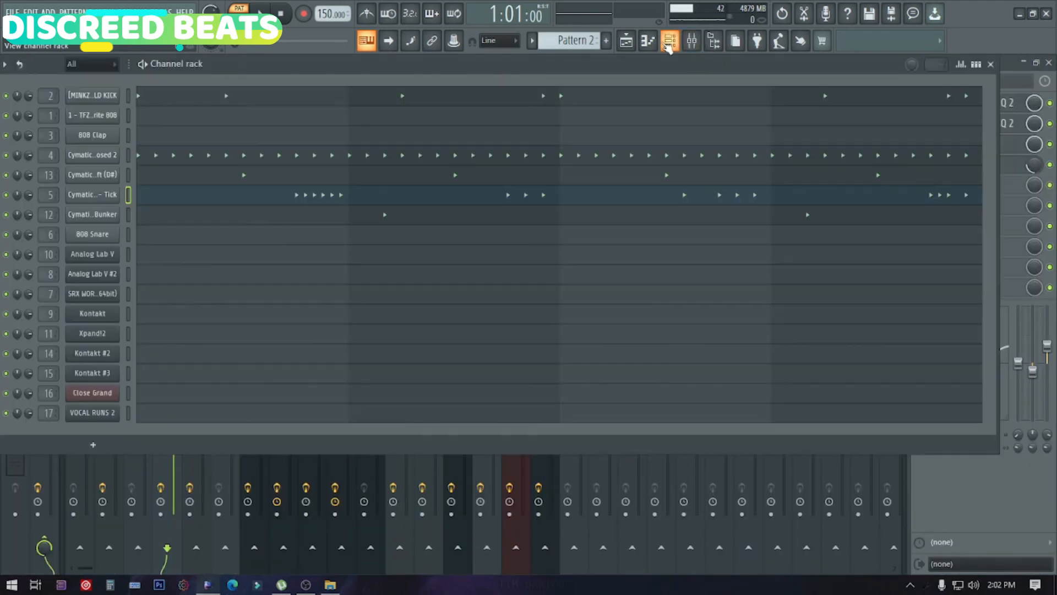
click(669, 47)
- Inspect both Fruity parametric EQ 2 effects and Fruity Reeverb 2 on Insert 5, and close the mixer and the piano roll
click(197, 154)
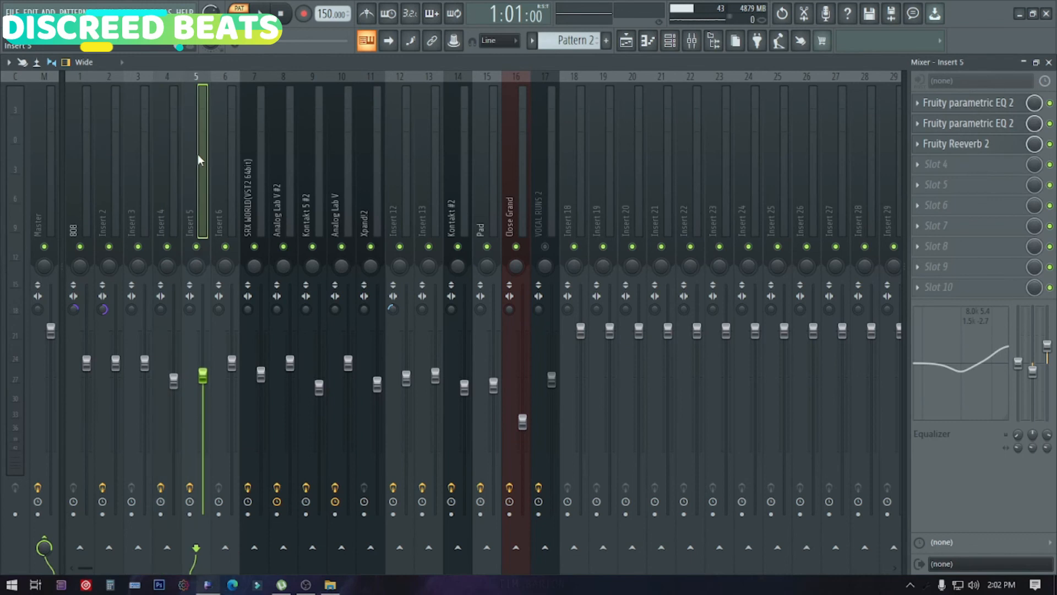
click(976, 105)
click(976, 105)
click(984, 124)
click(983, 125)
click(985, 145)
click(986, 145)
click(1049, 62)
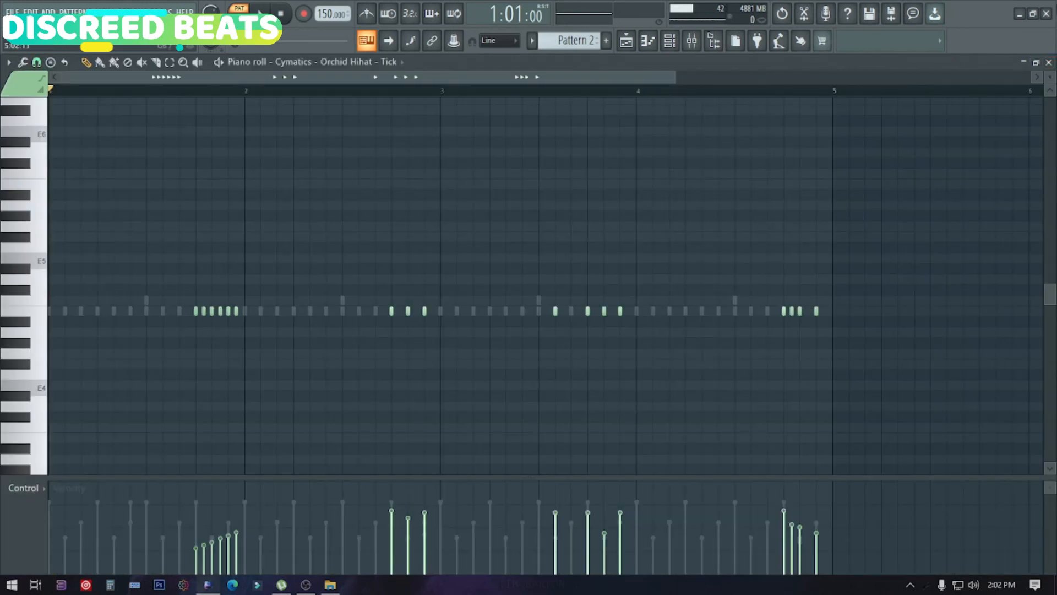
click(1049, 62)
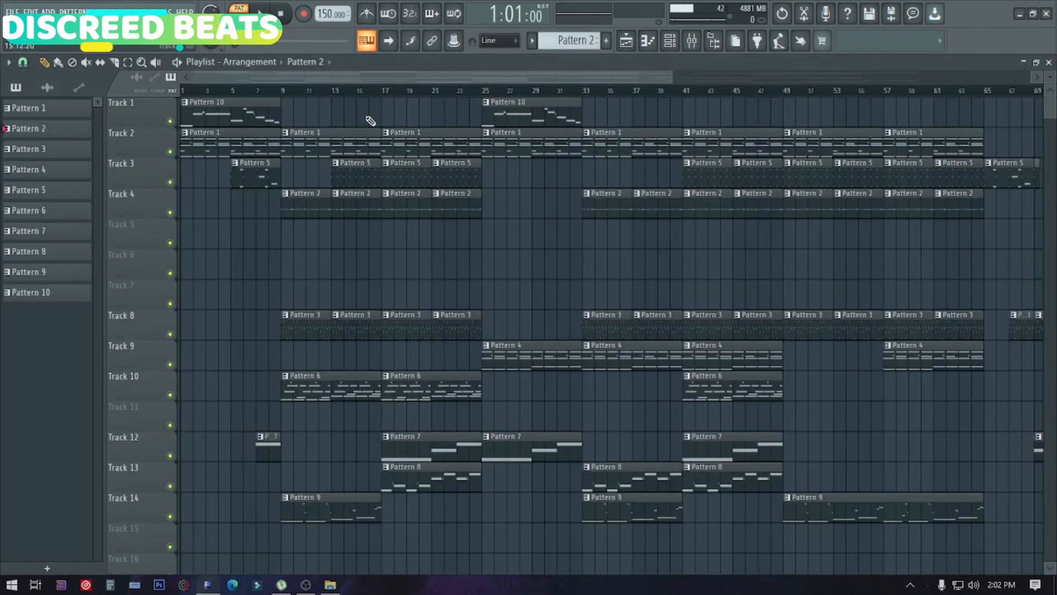
- Show the full arrangement in the playlist and play the song from bar 33
drag(672, 77, 938, 92)
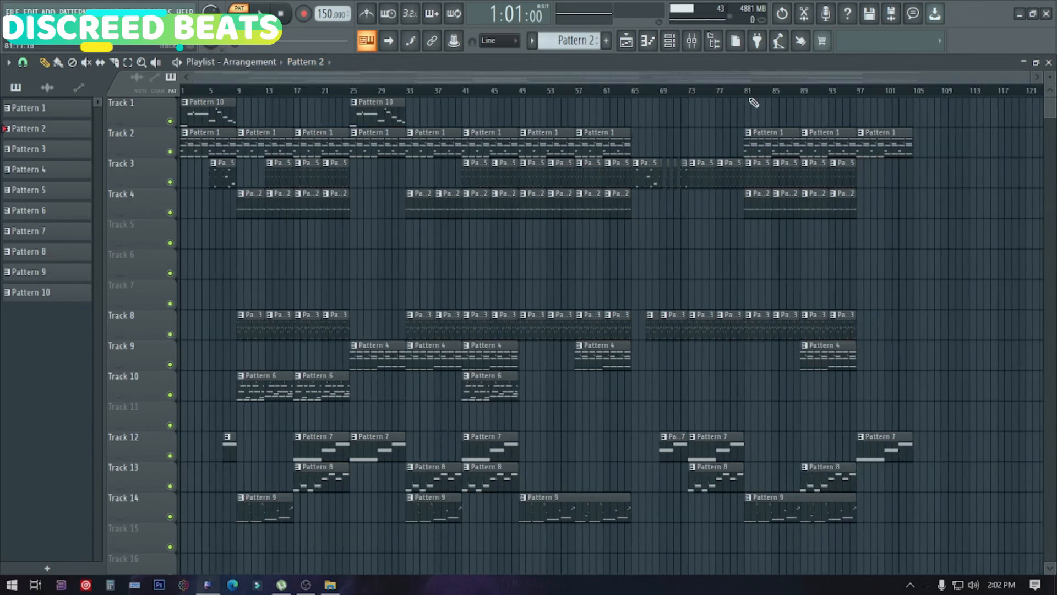
click(530, 97)
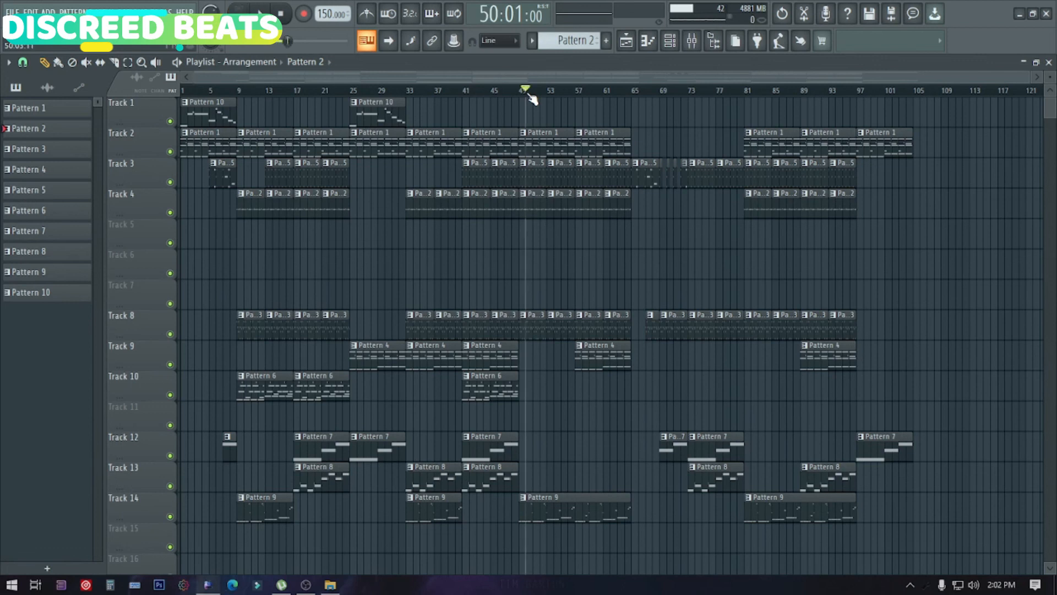
click(416, 98)
key(space)
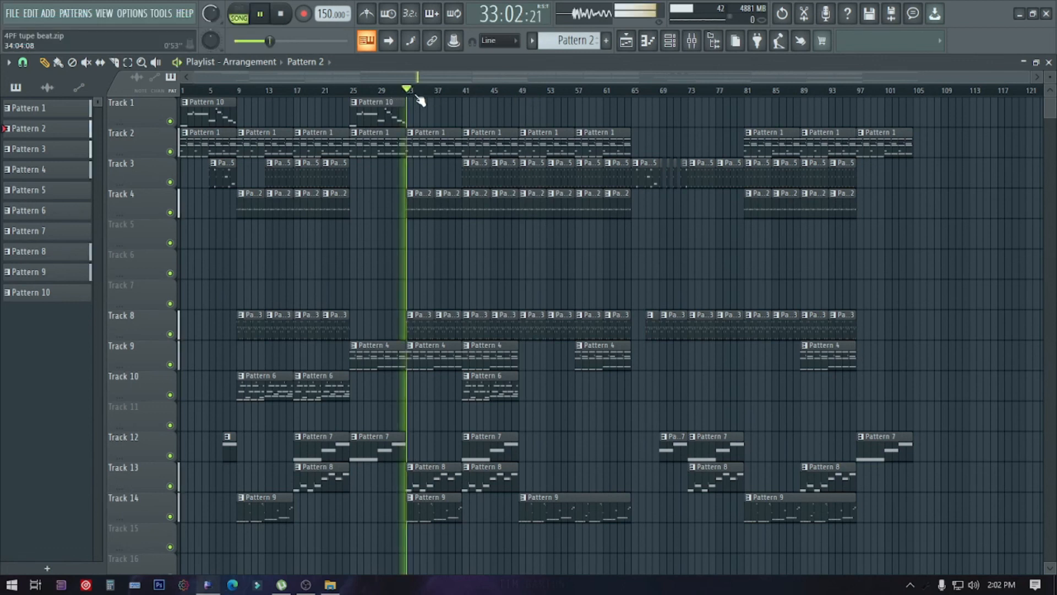